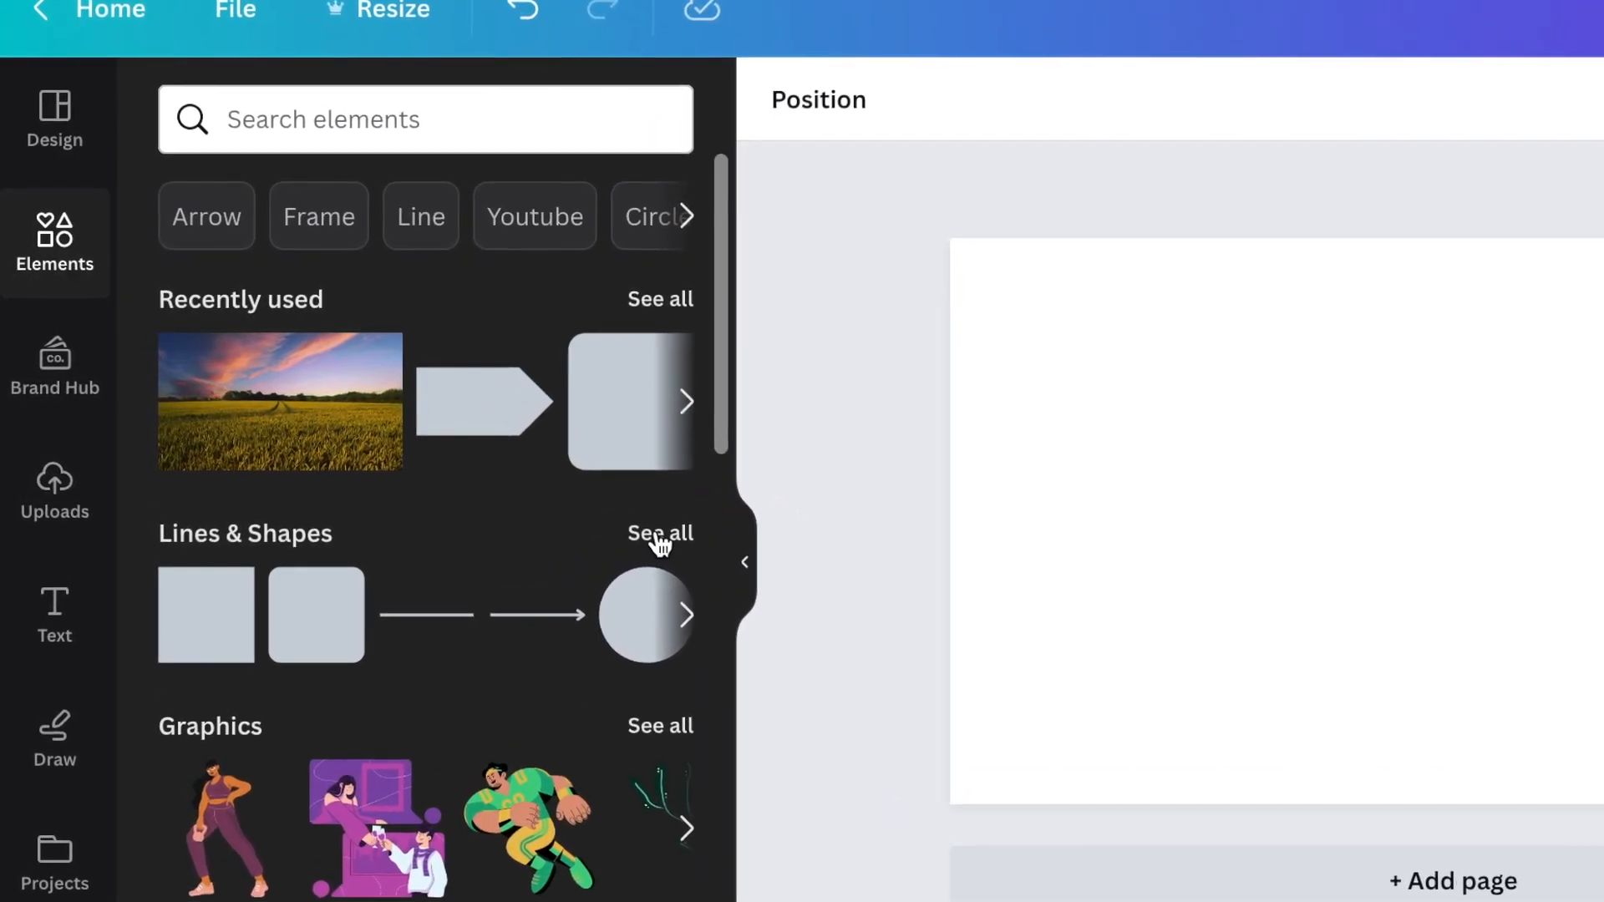
Add a heart from the full Lines & Shapes collection to the page
{"action": "left_click", "coordinate": [660, 535]}
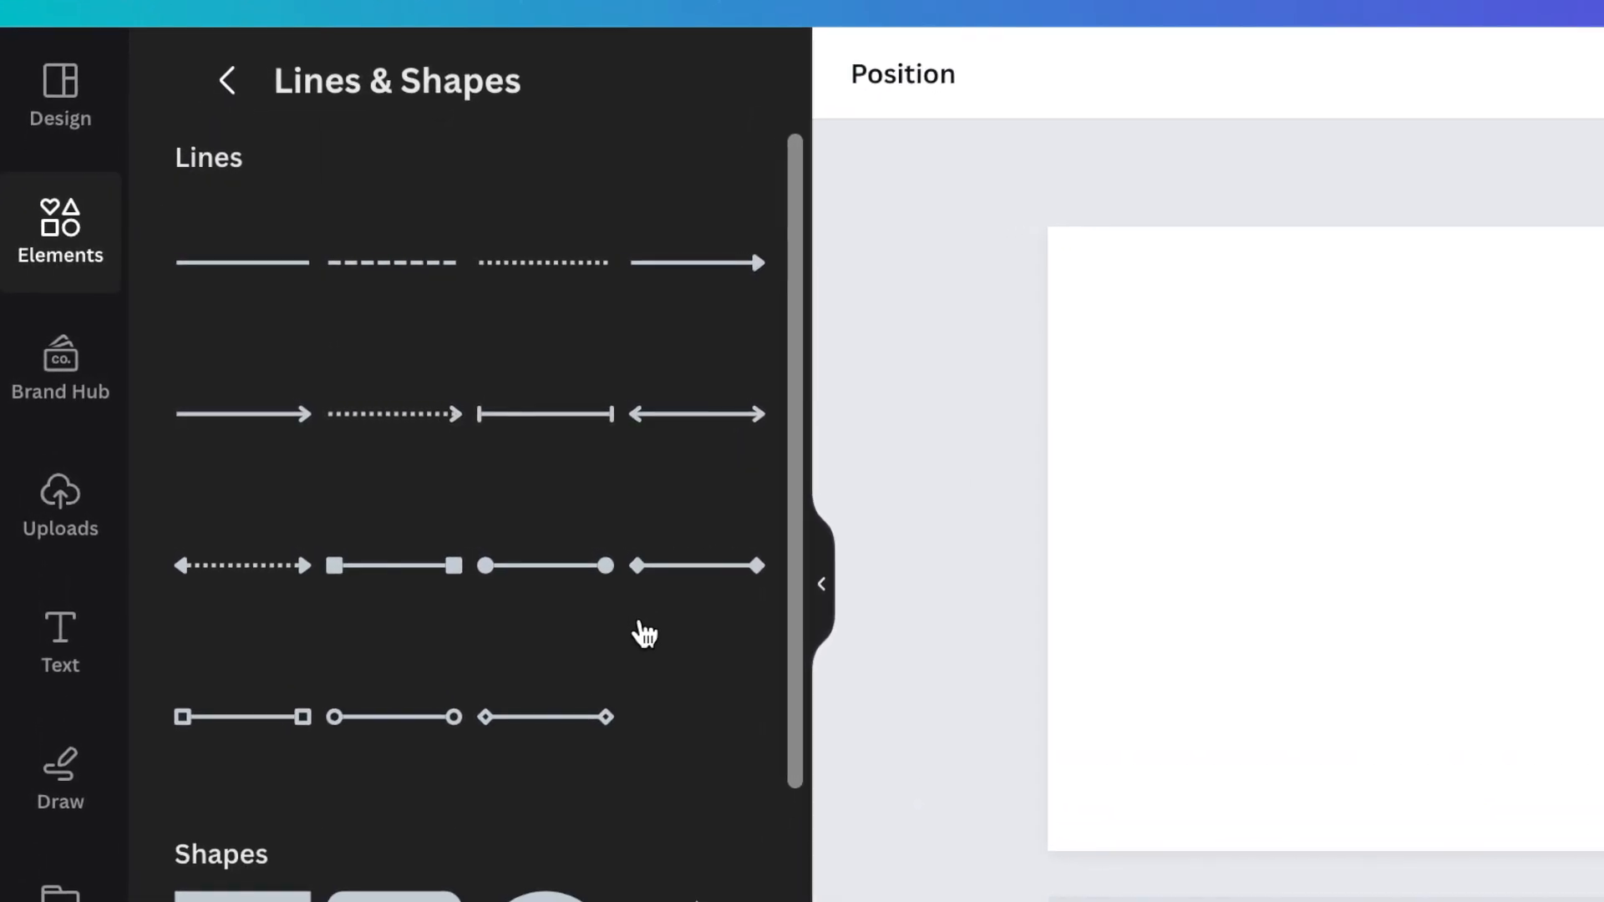
{"action": "scroll", "coordinate": [647, 634], "scroll_direction": "down", "scroll_amount": 10}
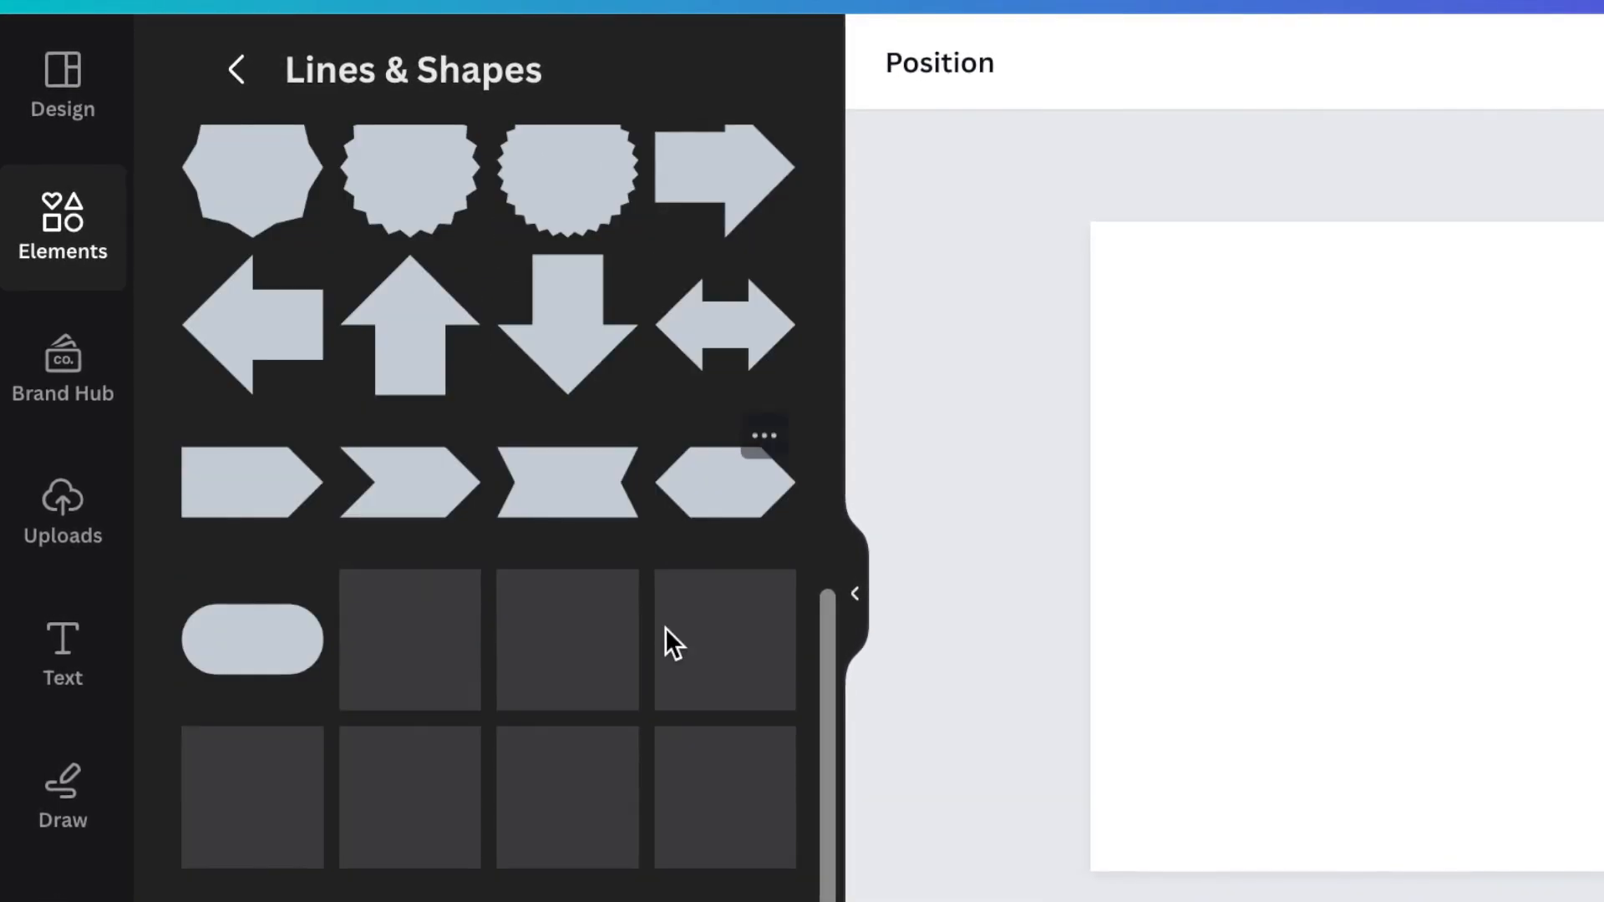
{"action": "left_click", "coordinate": [665, 629]}
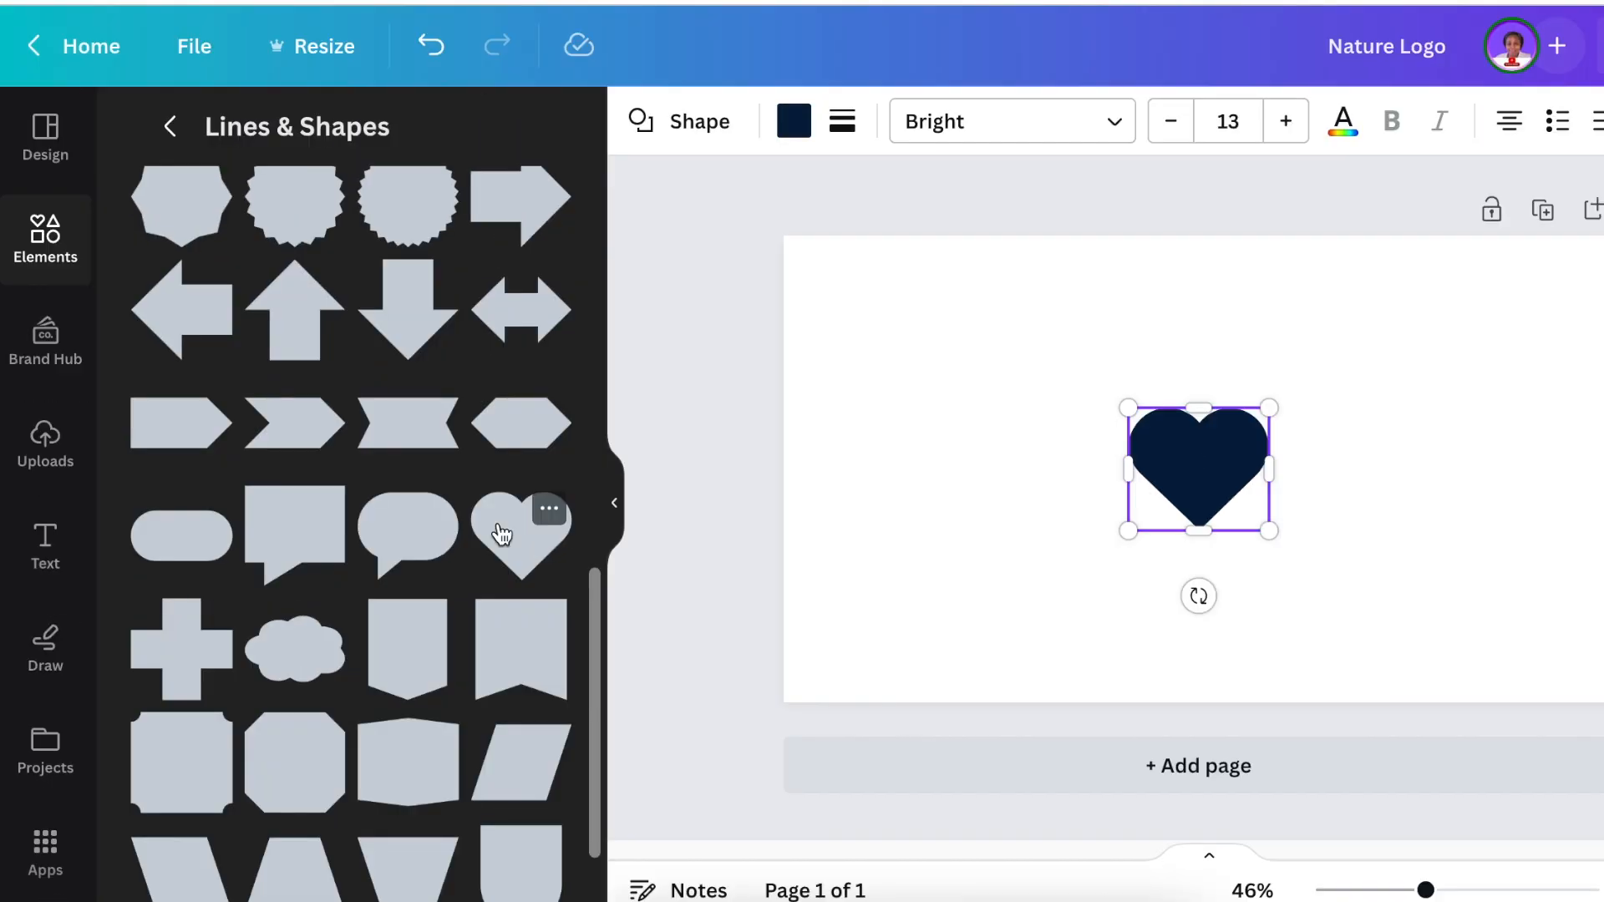
Search the colours for "green" and fill the heart with the solid green search result
{"action": "left_click", "coordinate": [794, 124]}
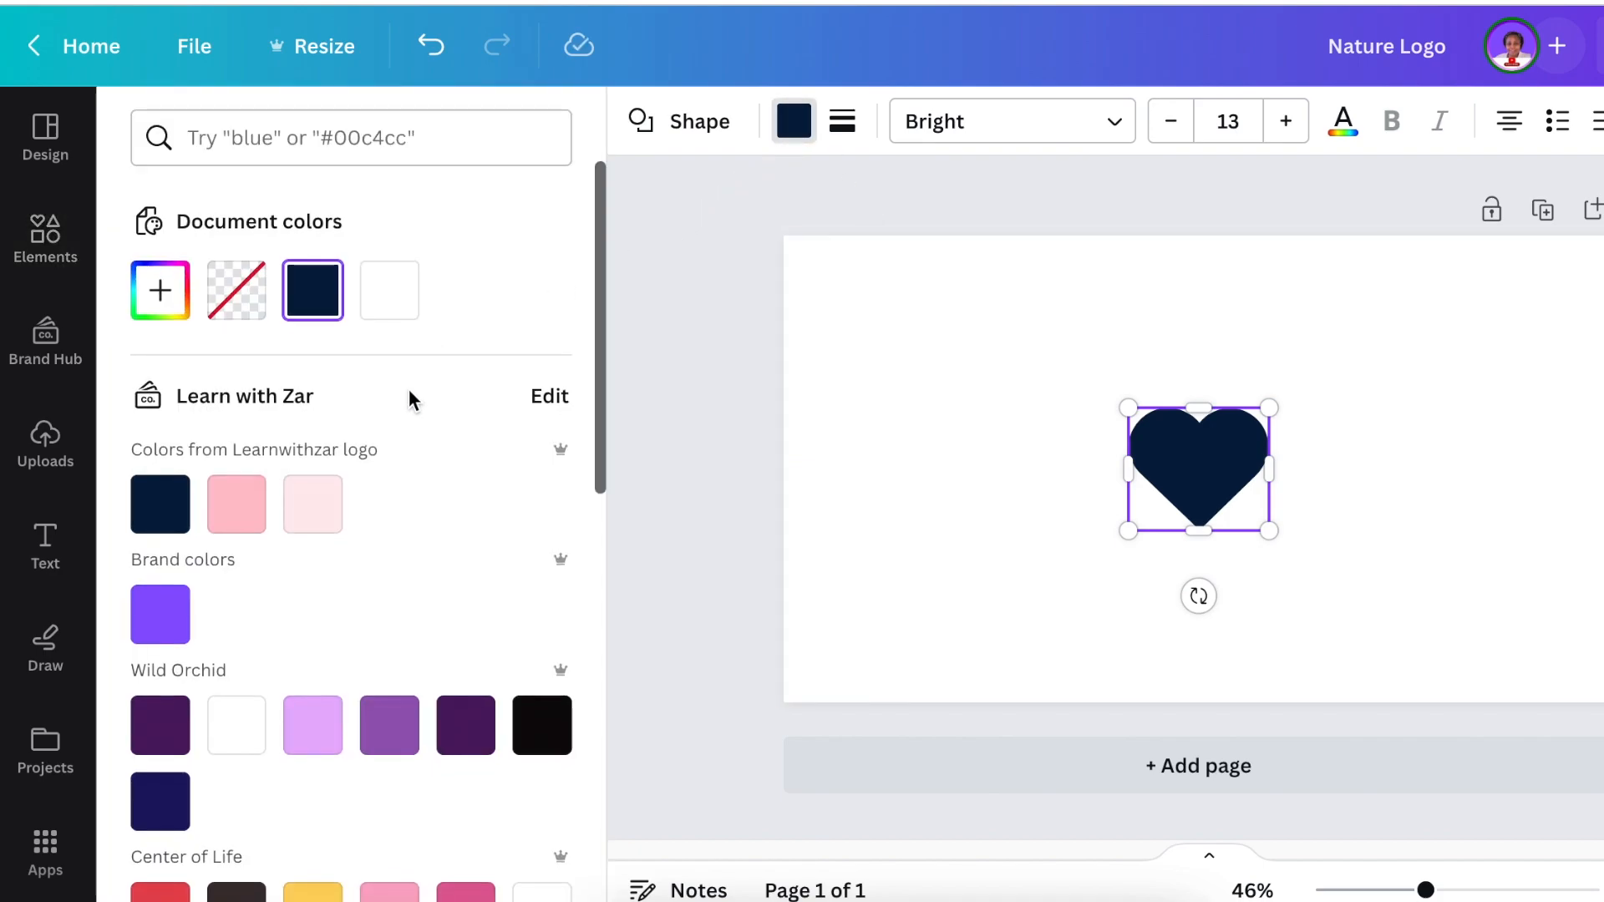
{"action": "scroll", "coordinate": [408, 391], "scroll_direction": "down", "scroll_amount": 10}
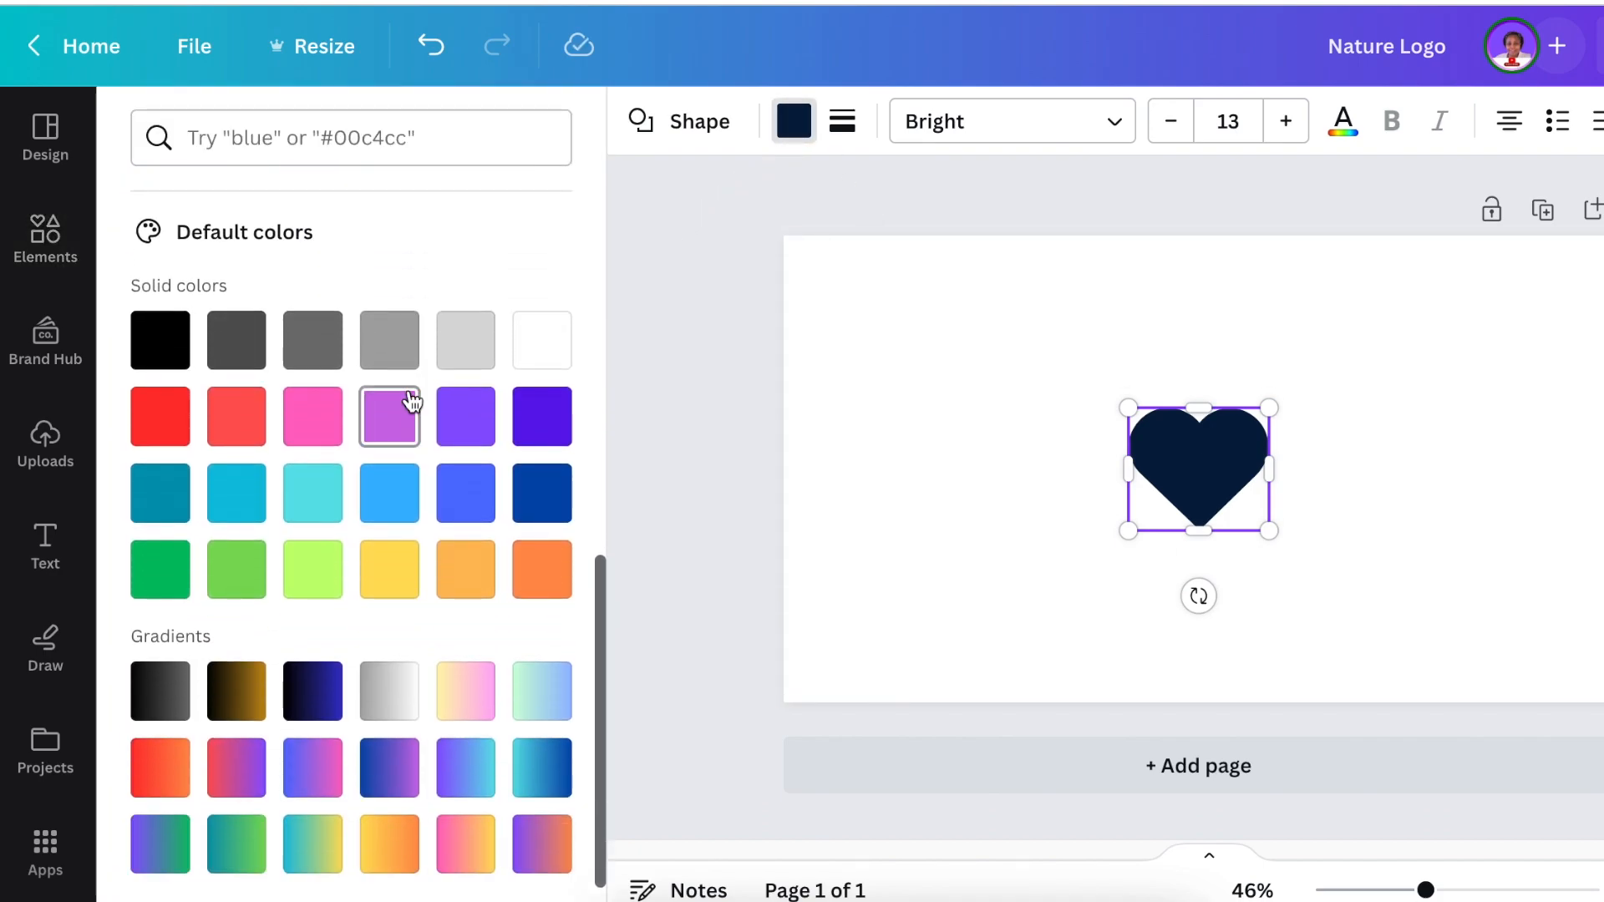
{"action": "left_click", "coordinate": [350, 138]}
{"action": "type", "text": "gree"}
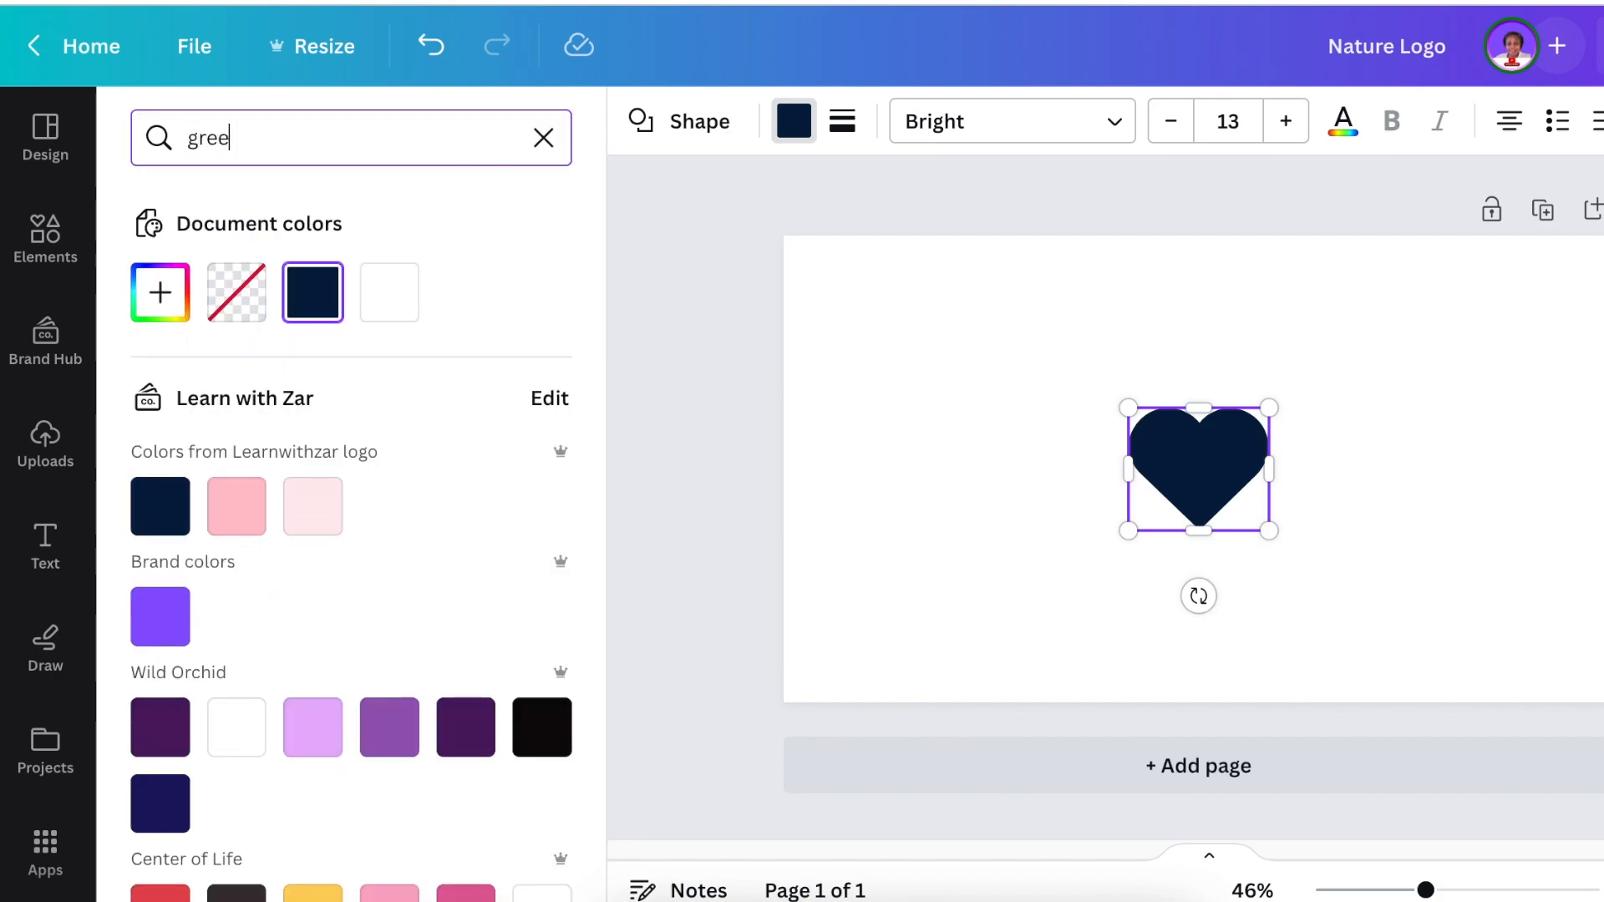
{"action": "type", "text": "n"}
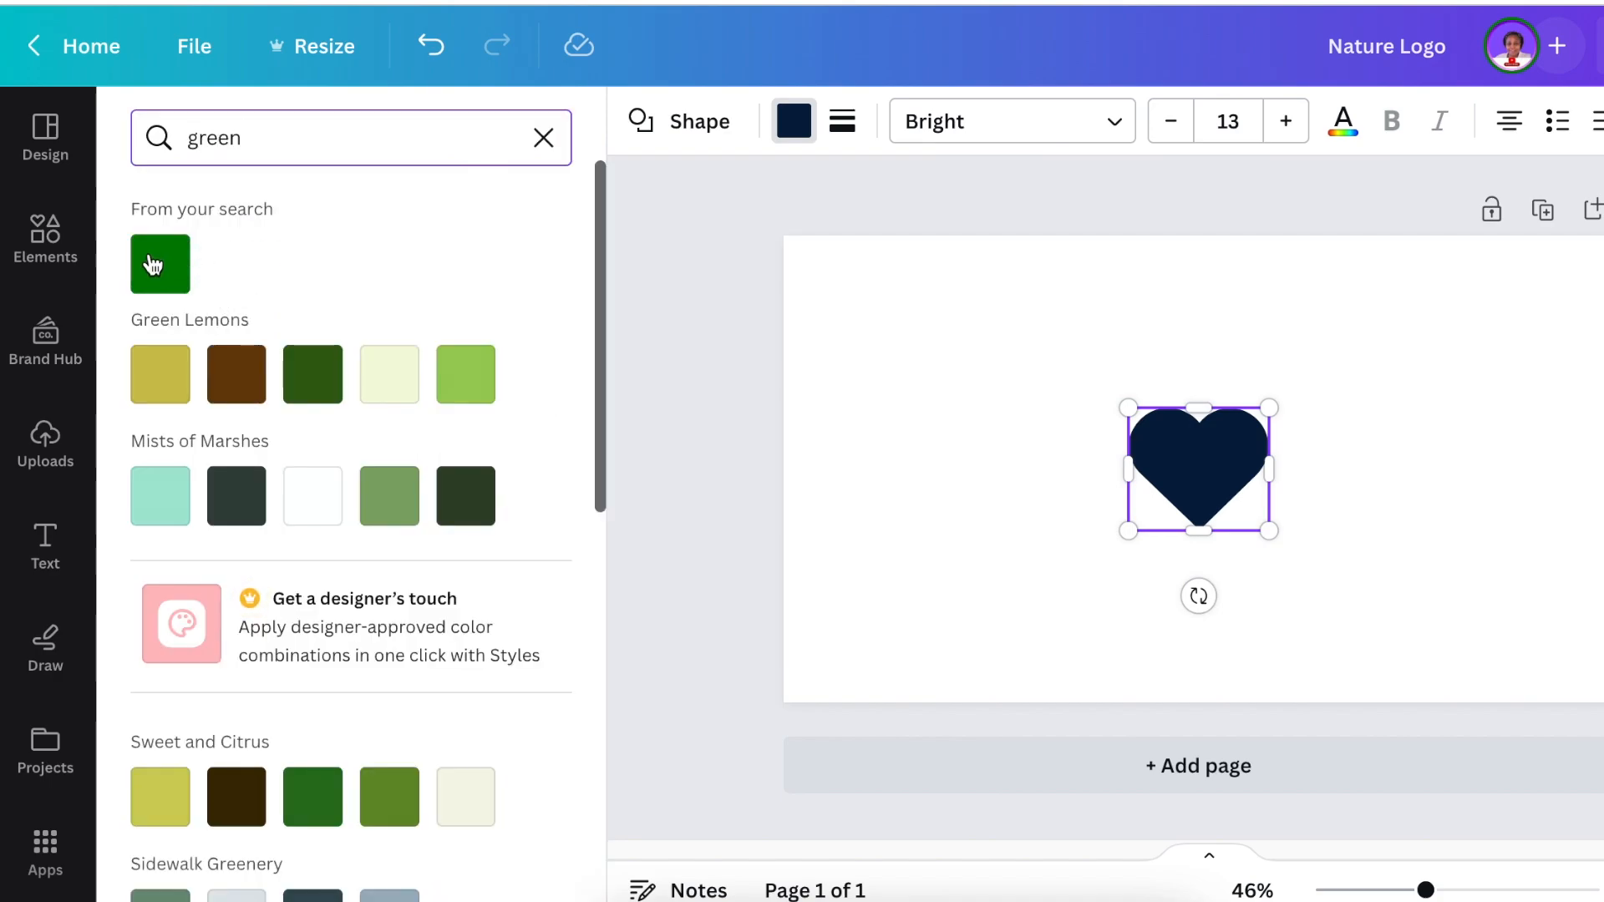
{"action": "left_click", "coordinate": [153, 265]}
Rotate the heart so its tip points to the upper right and stretch it into an elongated leaf outline
{"action": "left_click_drag", "start_coordinate": [1197, 596], "coordinate": [1304, 608]}
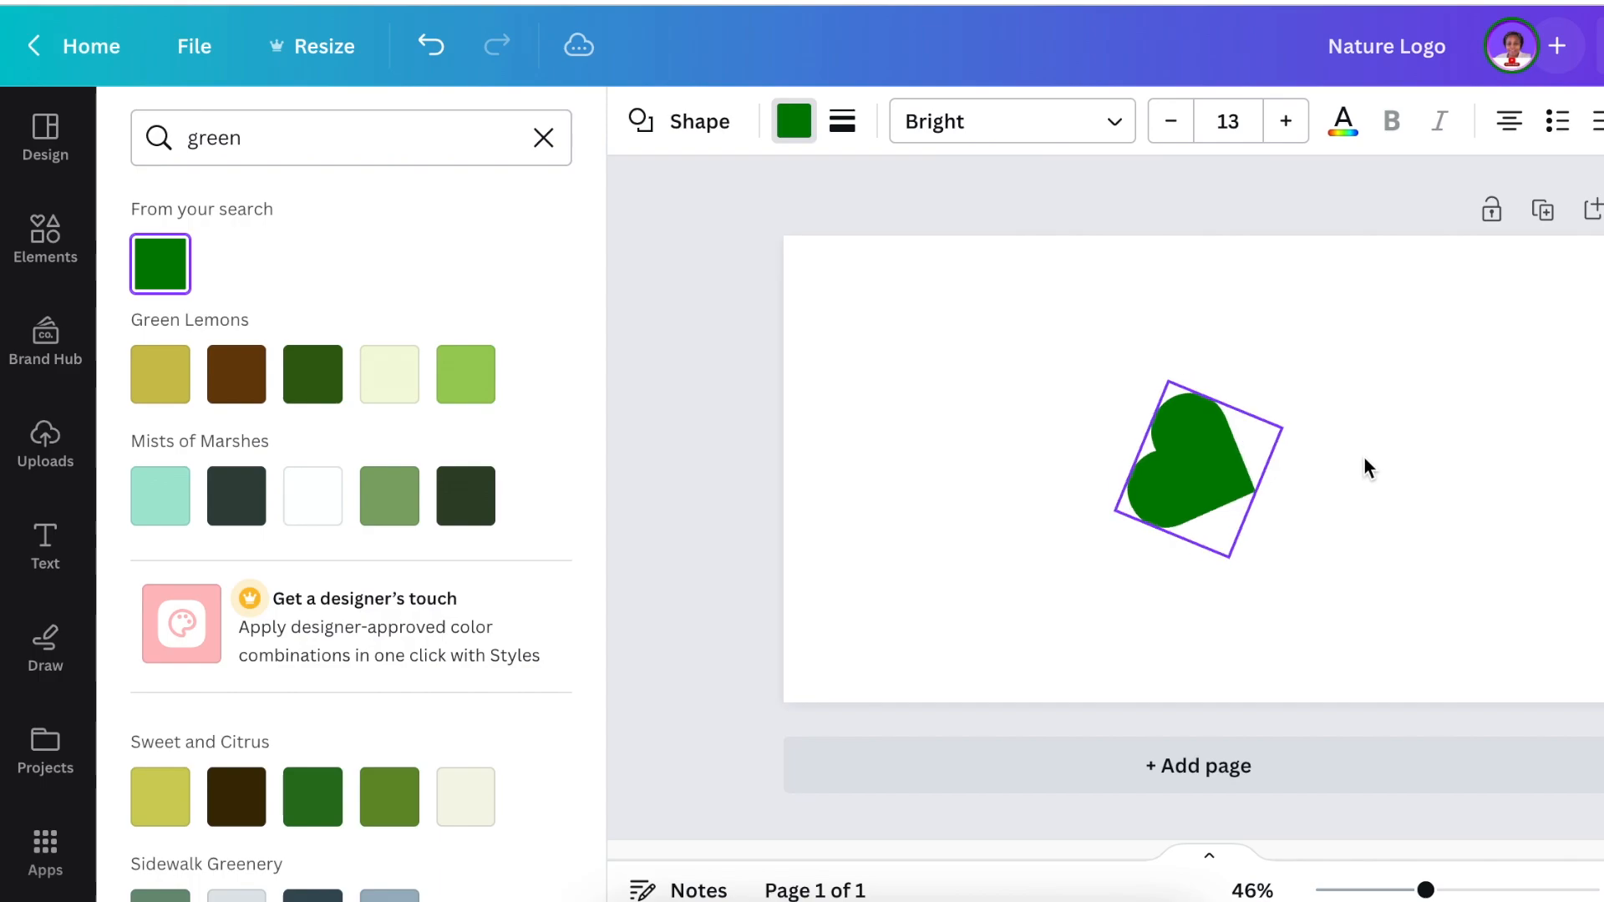
{"action": "left_click_drag", "start_coordinate": [1367, 468], "coordinate": [1259, 555]}
{"action": "left_click_drag", "start_coordinate": [1222, 505], "coordinate": [1110, 501]}
{"action": "left_click", "coordinate": [1318, 580]}
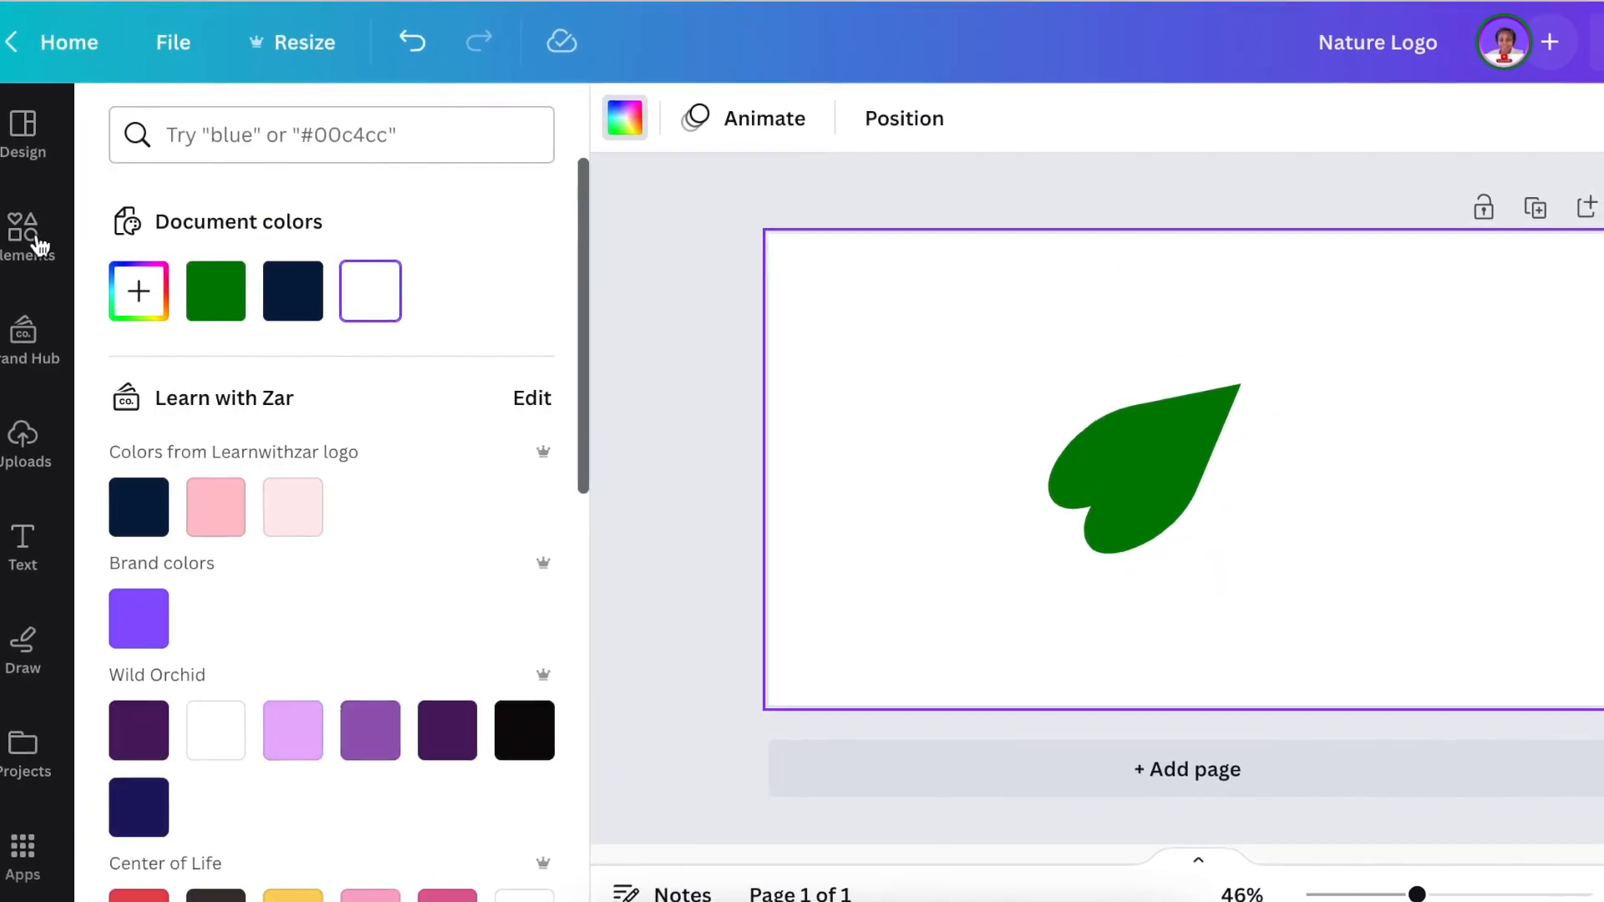
Add a green circle and place it over the notch between the heart's two lobes
{"action": "left_click", "coordinate": [42, 235]}
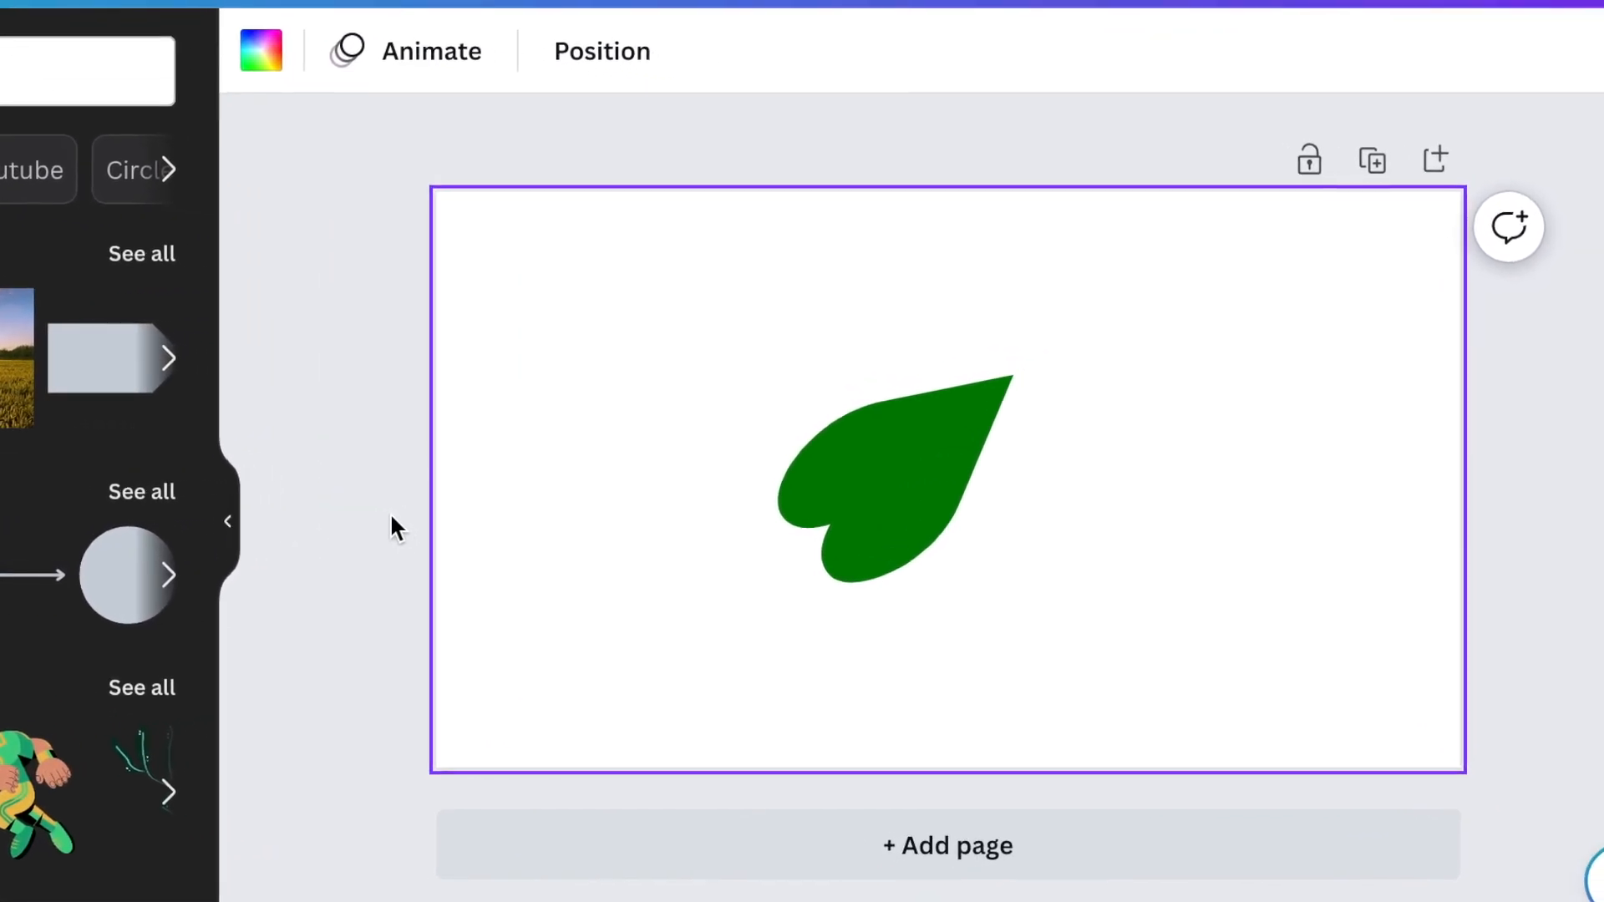
{"action": "key", "text": "c"}
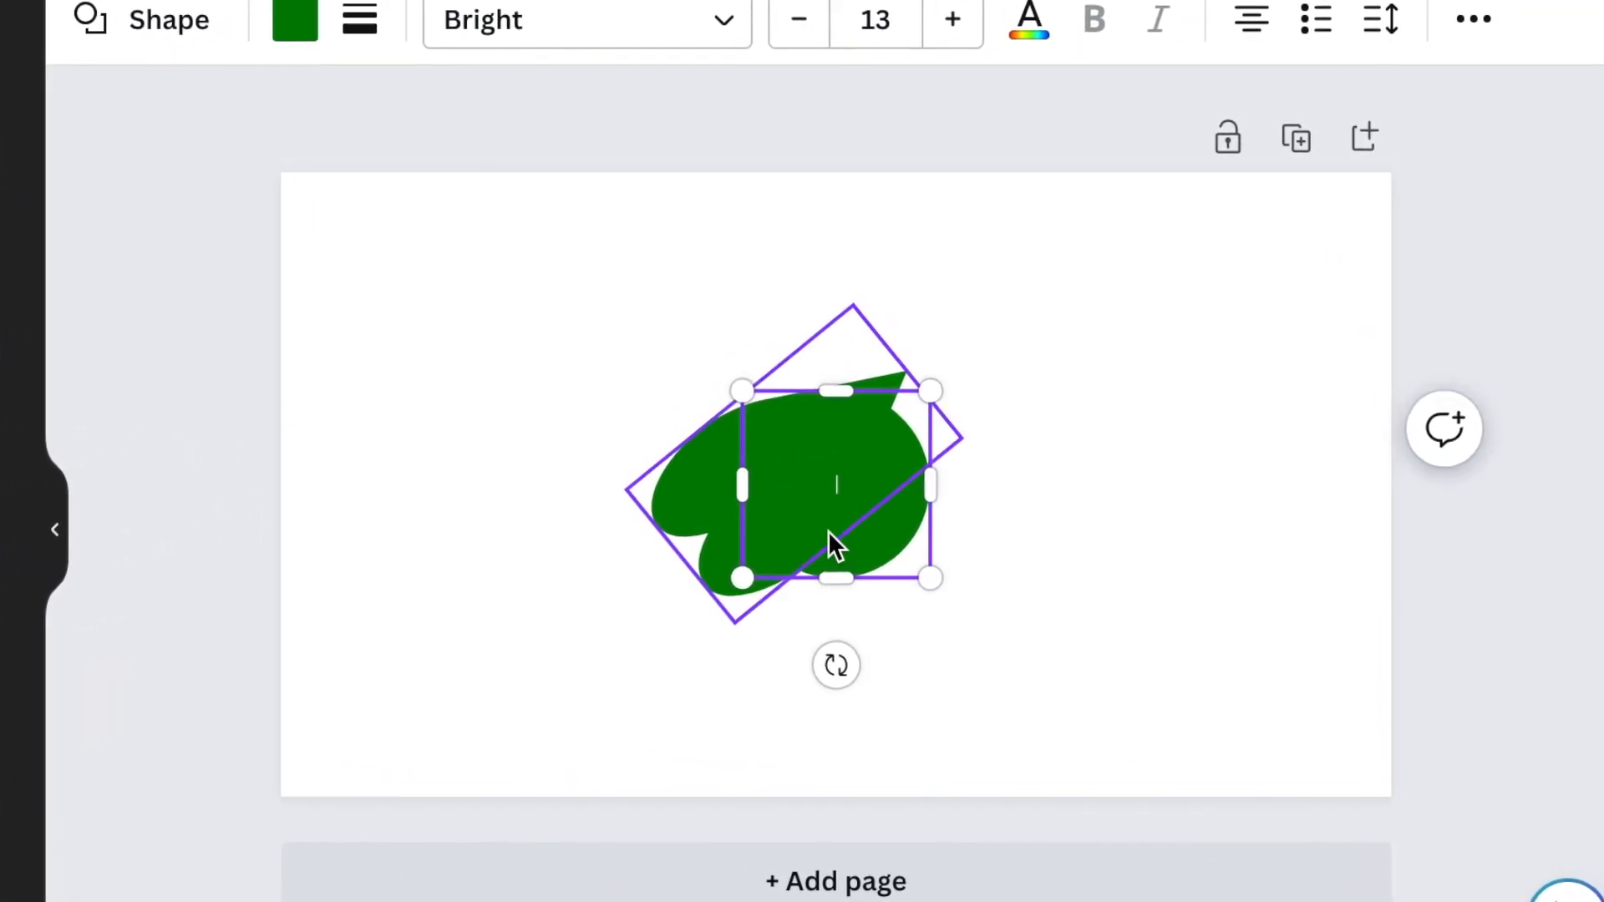
{"action": "left_click_drag", "start_coordinate": [841, 539], "coordinate": [805, 550]}
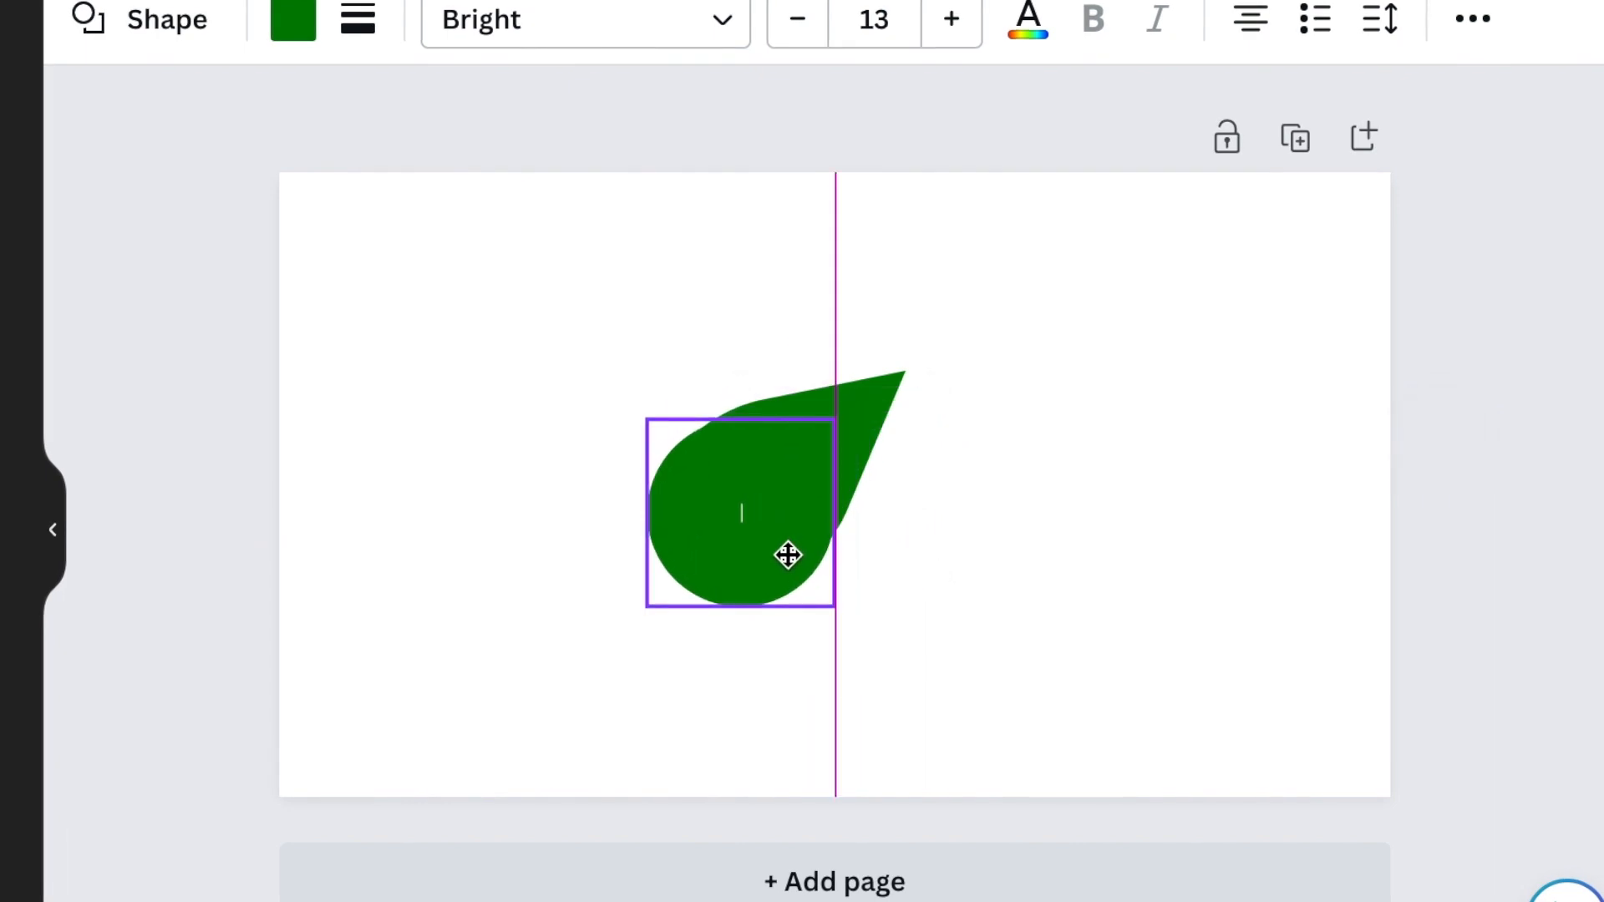
Widen the heart along both long sides to about 231 × 337 so its edges blend into the circle
{"action": "left_click", "coordinate": [860, 437]}
{"action": "left_click_drag", "start_coordinate": [787, 555], "coordinate": [857, 540]}
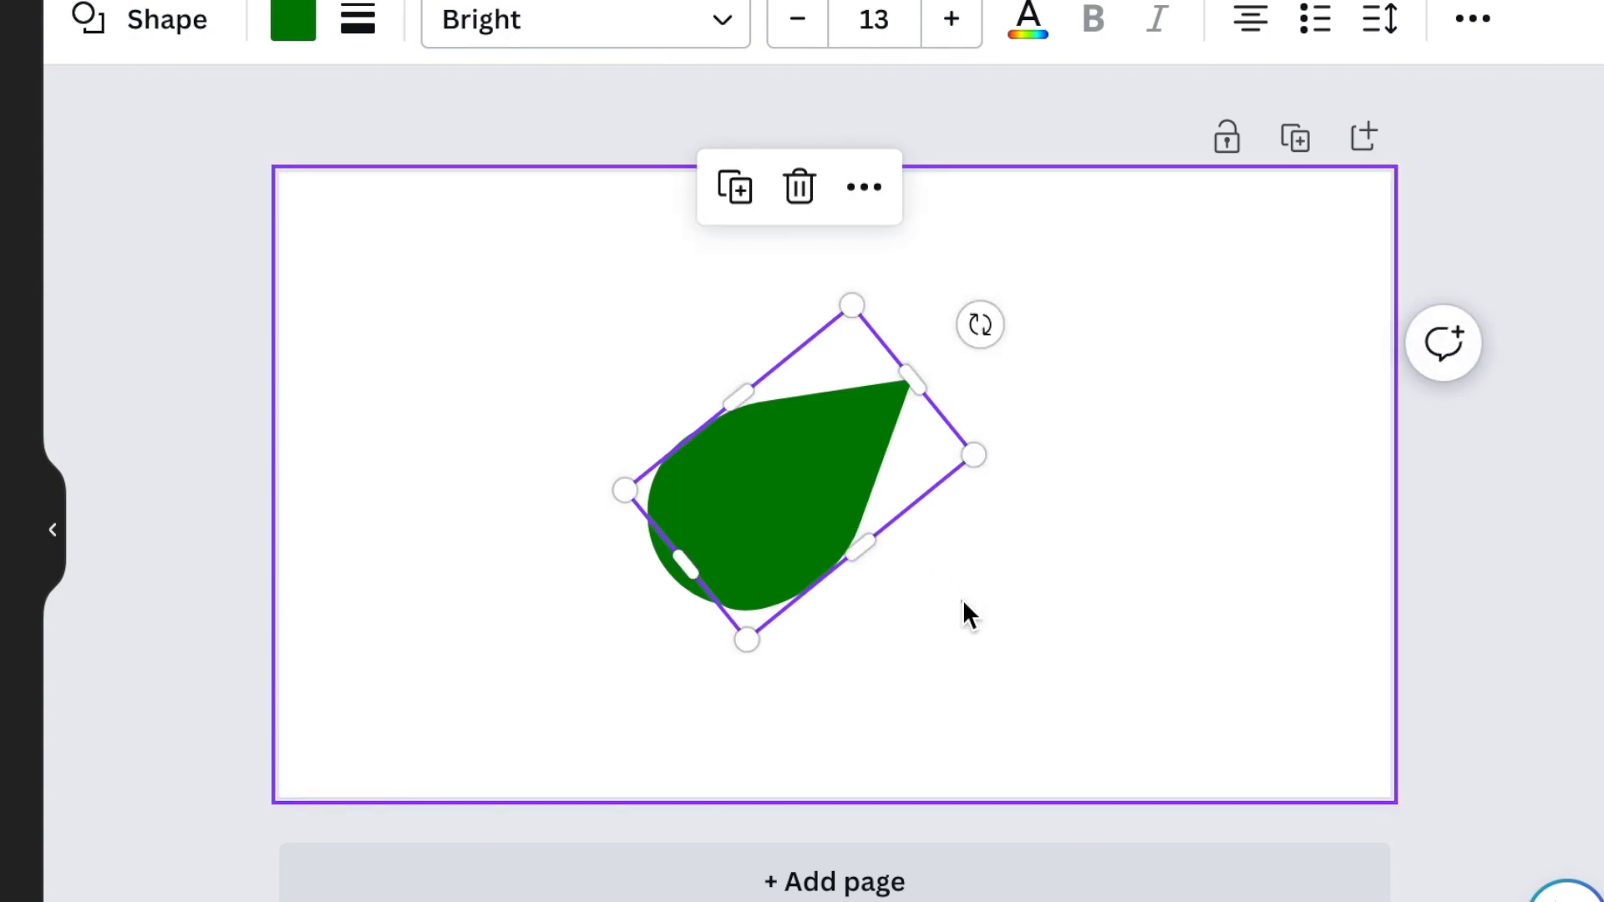
{"action": "left_click", "coordinate": [963, 599]}
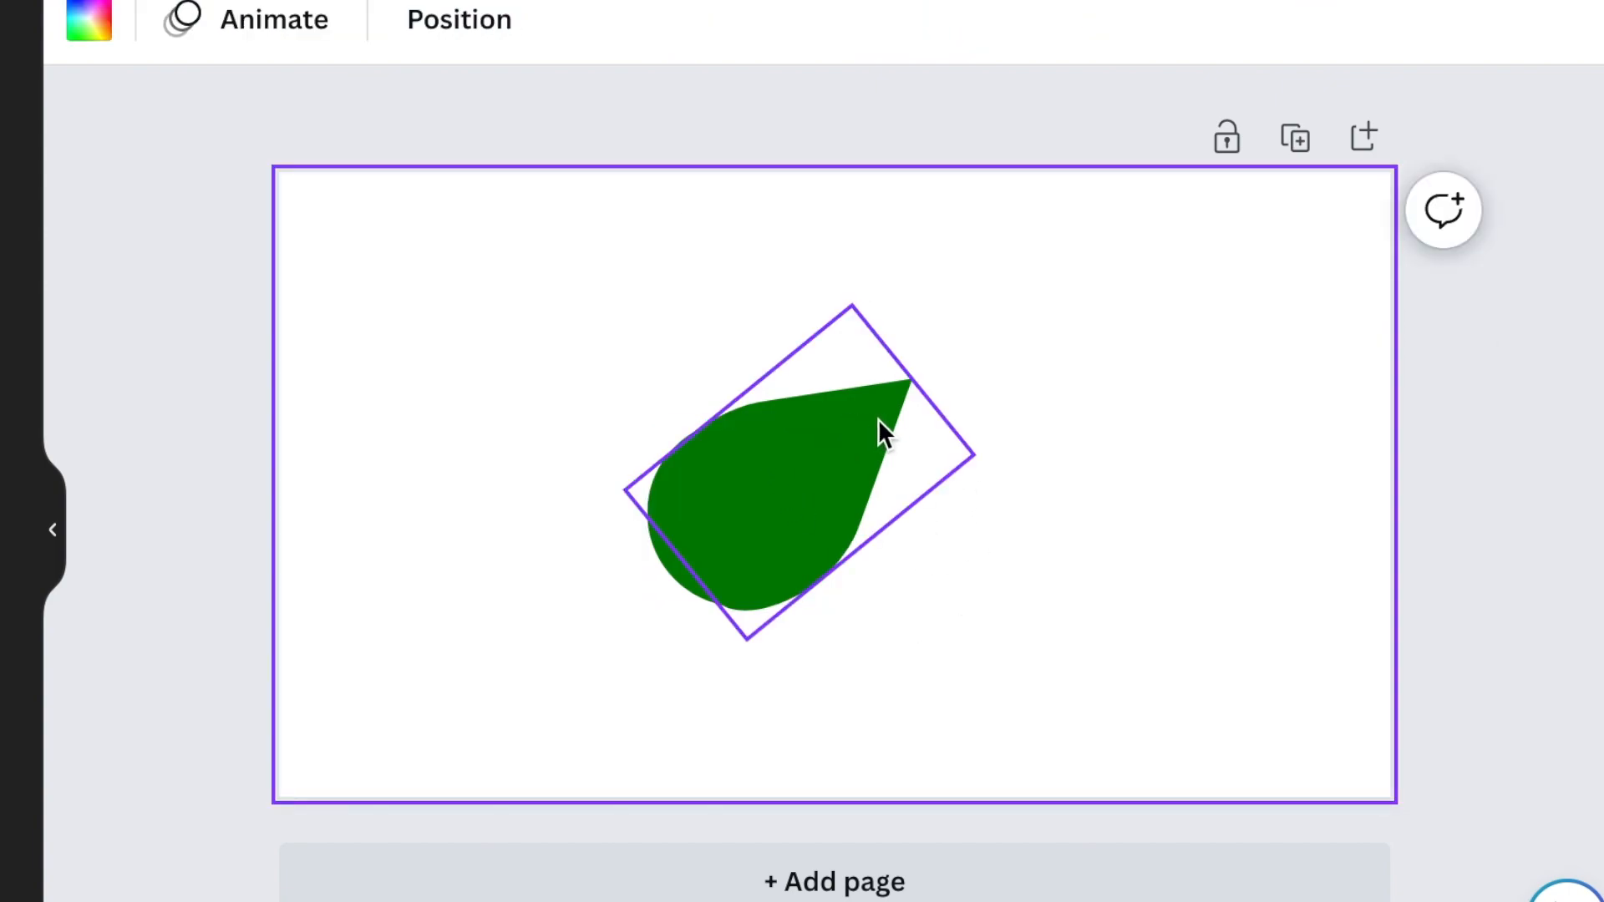
{"action": "left_click", "coordinate": [734, 409]}
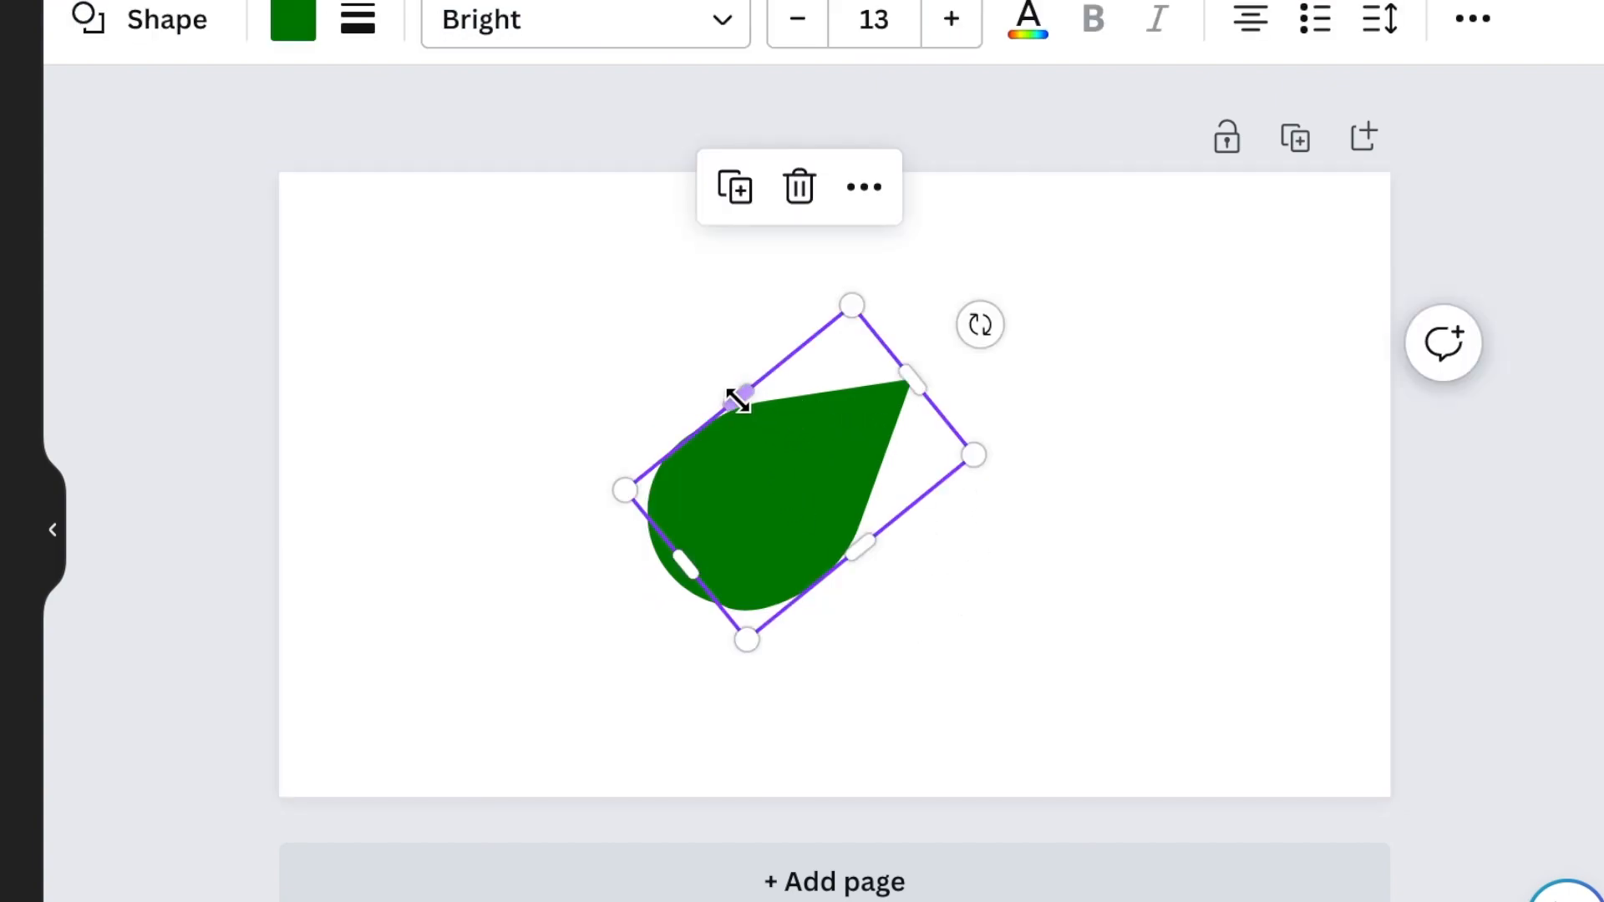
{"action": "left_click_drag", "start_coordinate": [728, 391], "coordinate": [726, 390]}
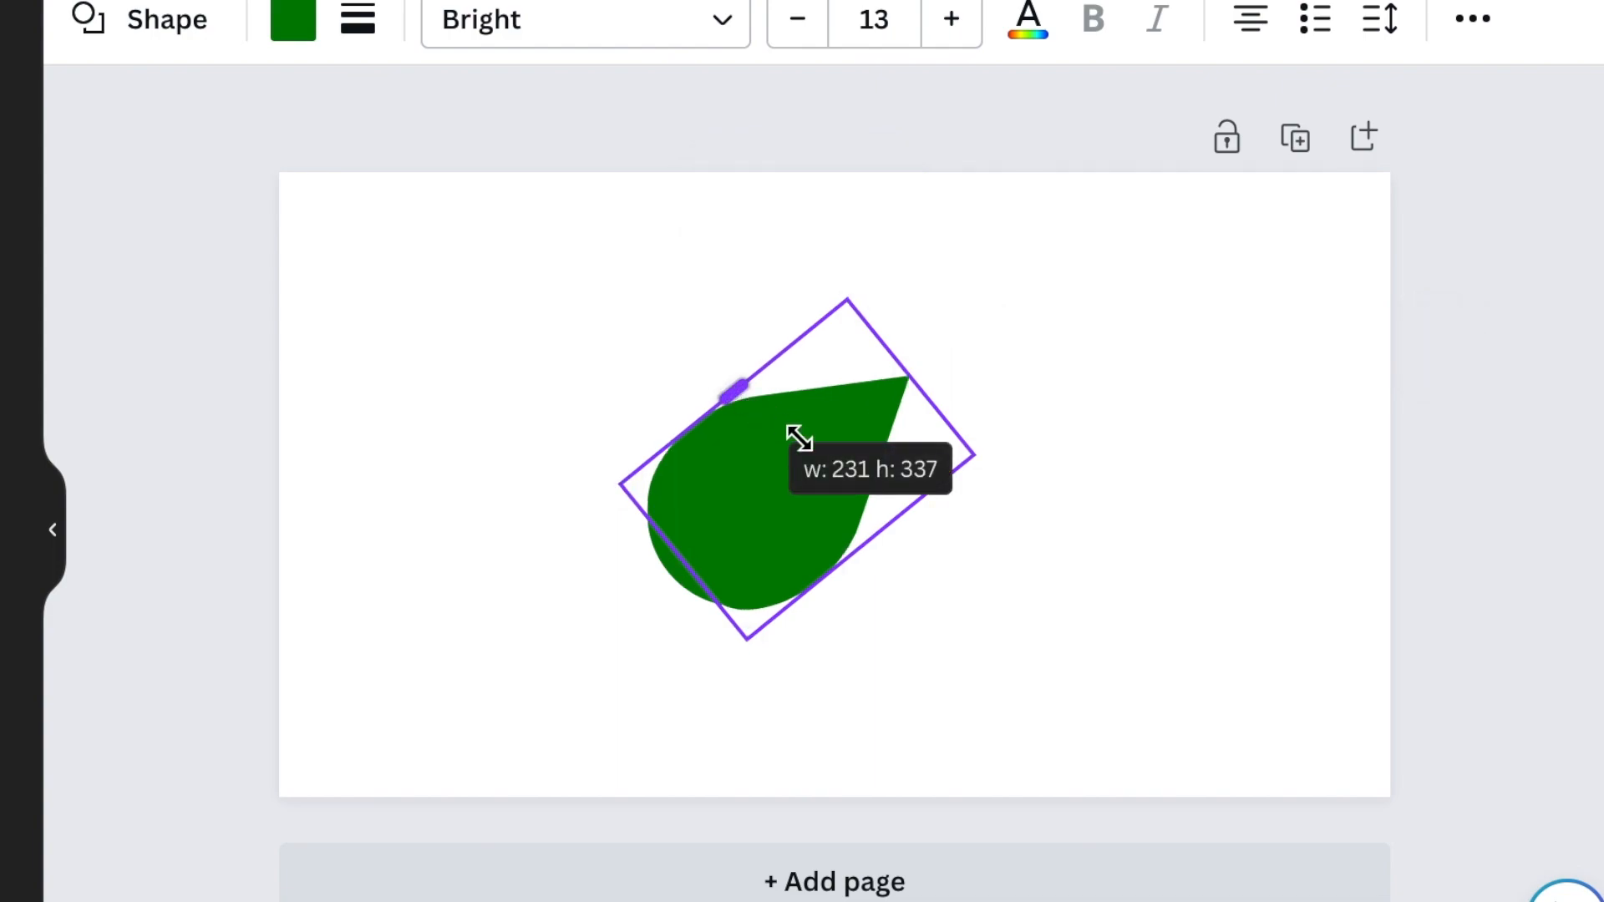
{"action": "left_click_drag", "start_coordinate": [789, 432], "coordinate": [788, 433]}
{"action": "left_click", "coordinate": [1019, 614]}
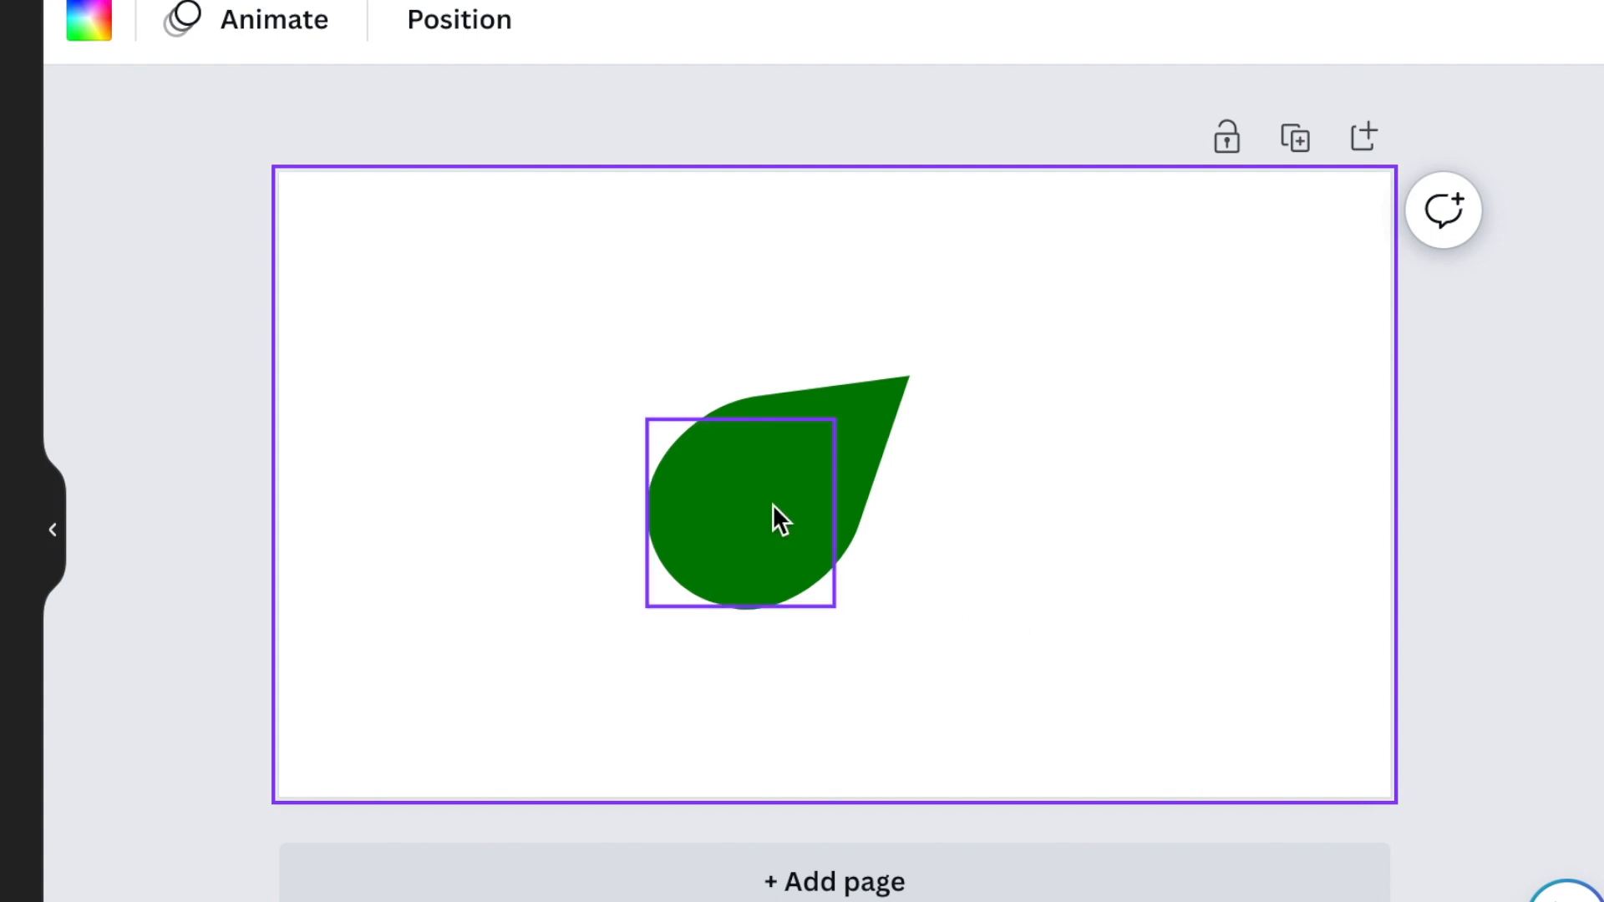
Nudge the circle slightly down to smooth the leaf's rounded end
{"action": "key", "text": "Tab"}
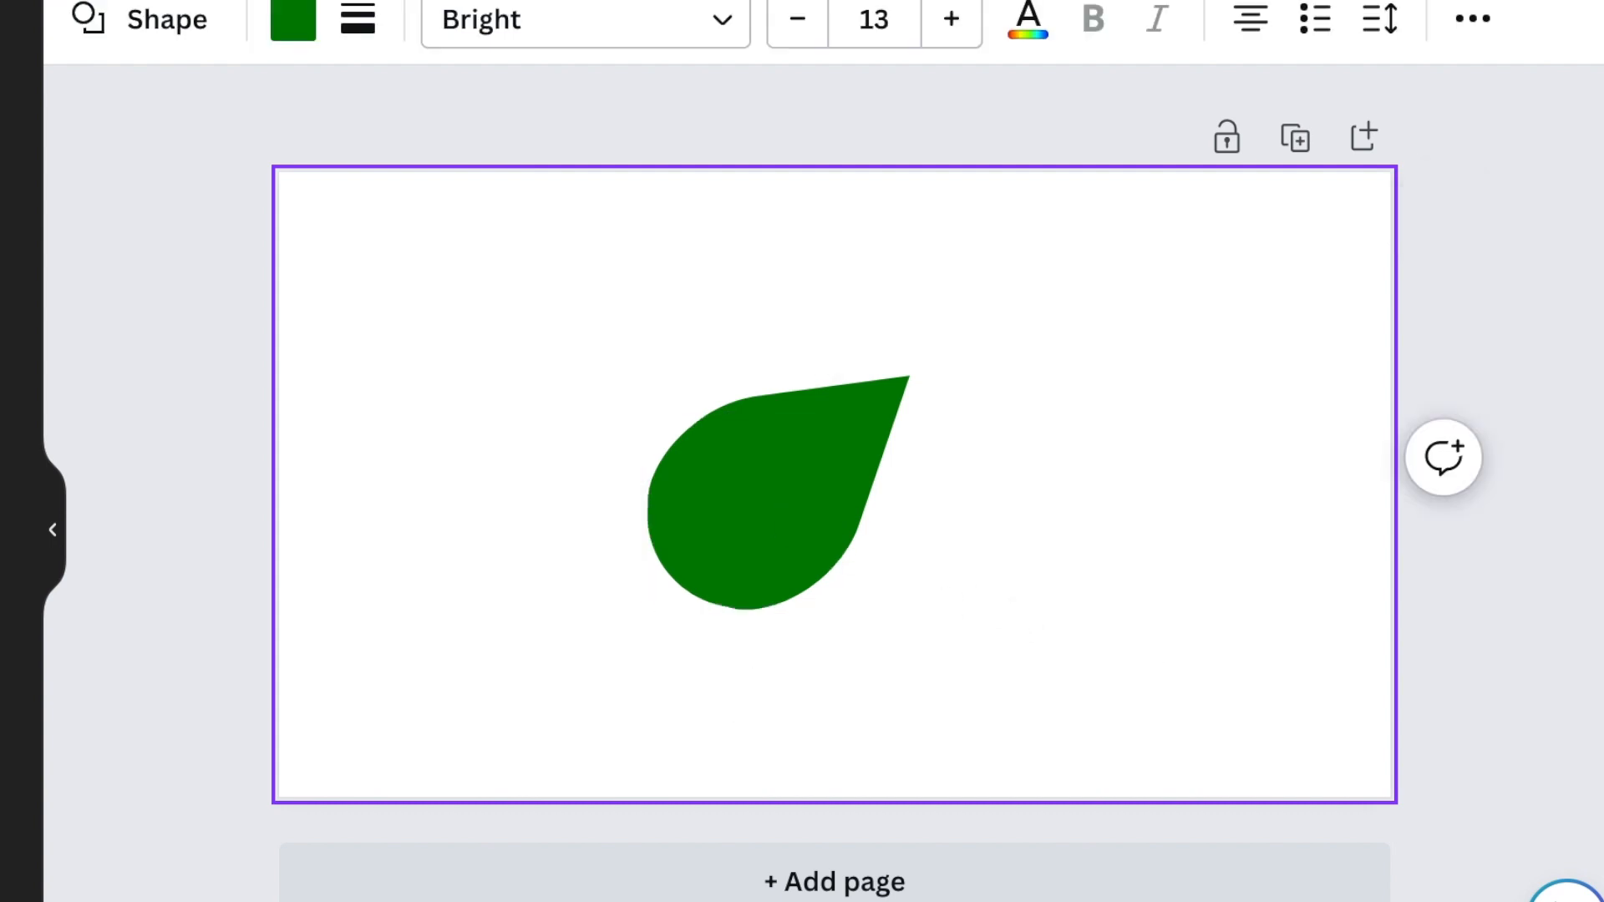
{"action": "left_click", "coordinate": [240, 354]}
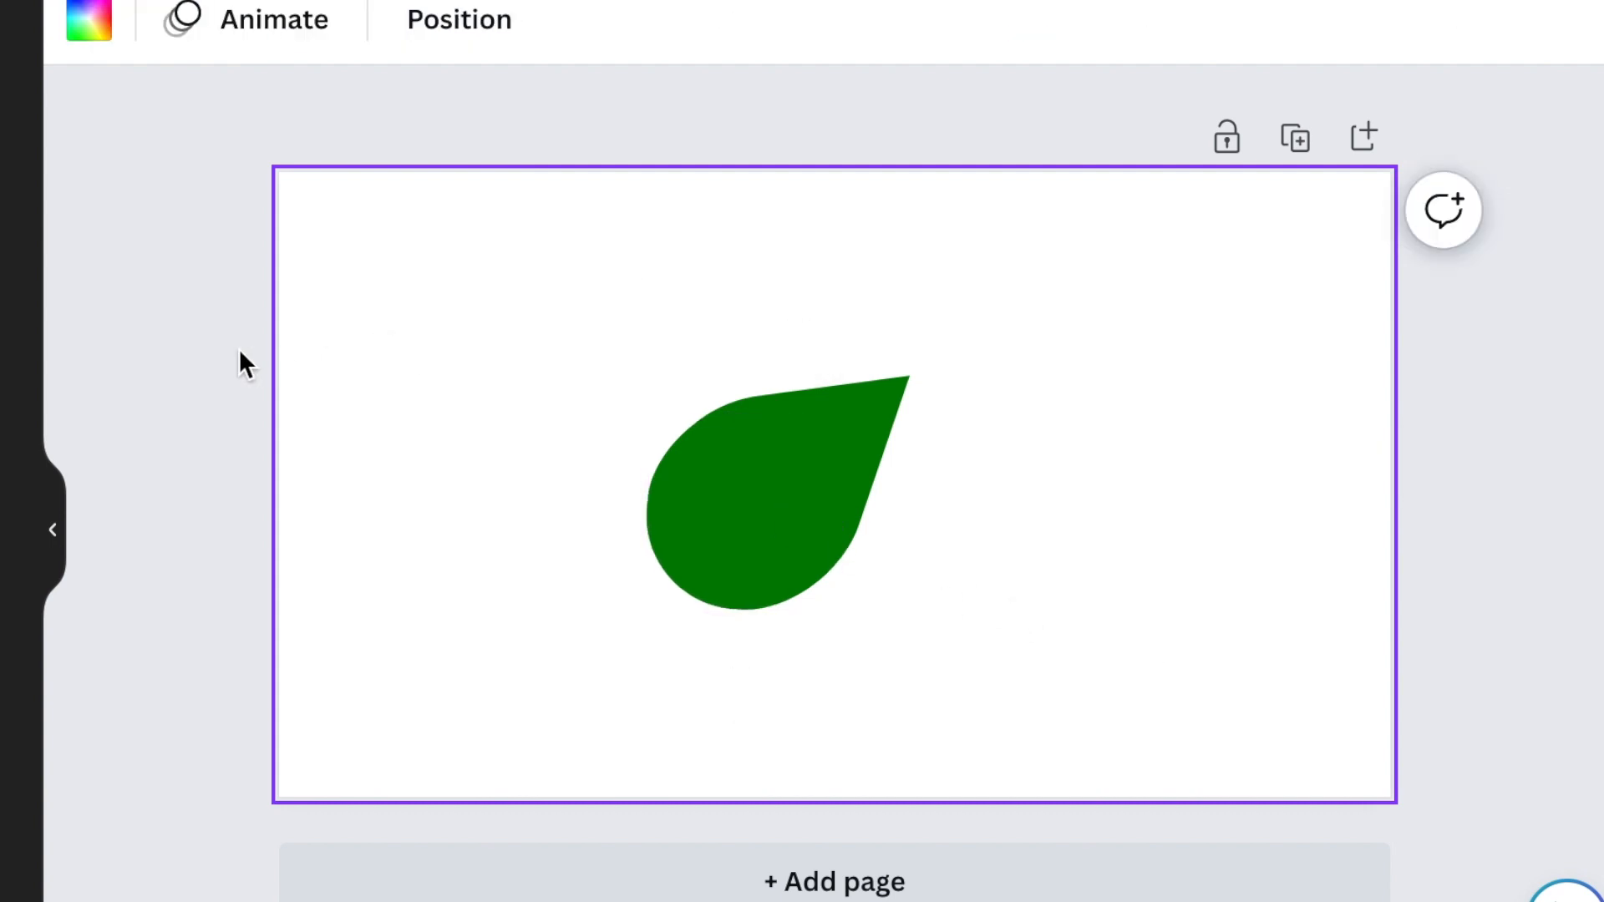
{"action": "left_click_drag", "start_coordinate": [1036, 600], "coordinate": [1099, 775]}
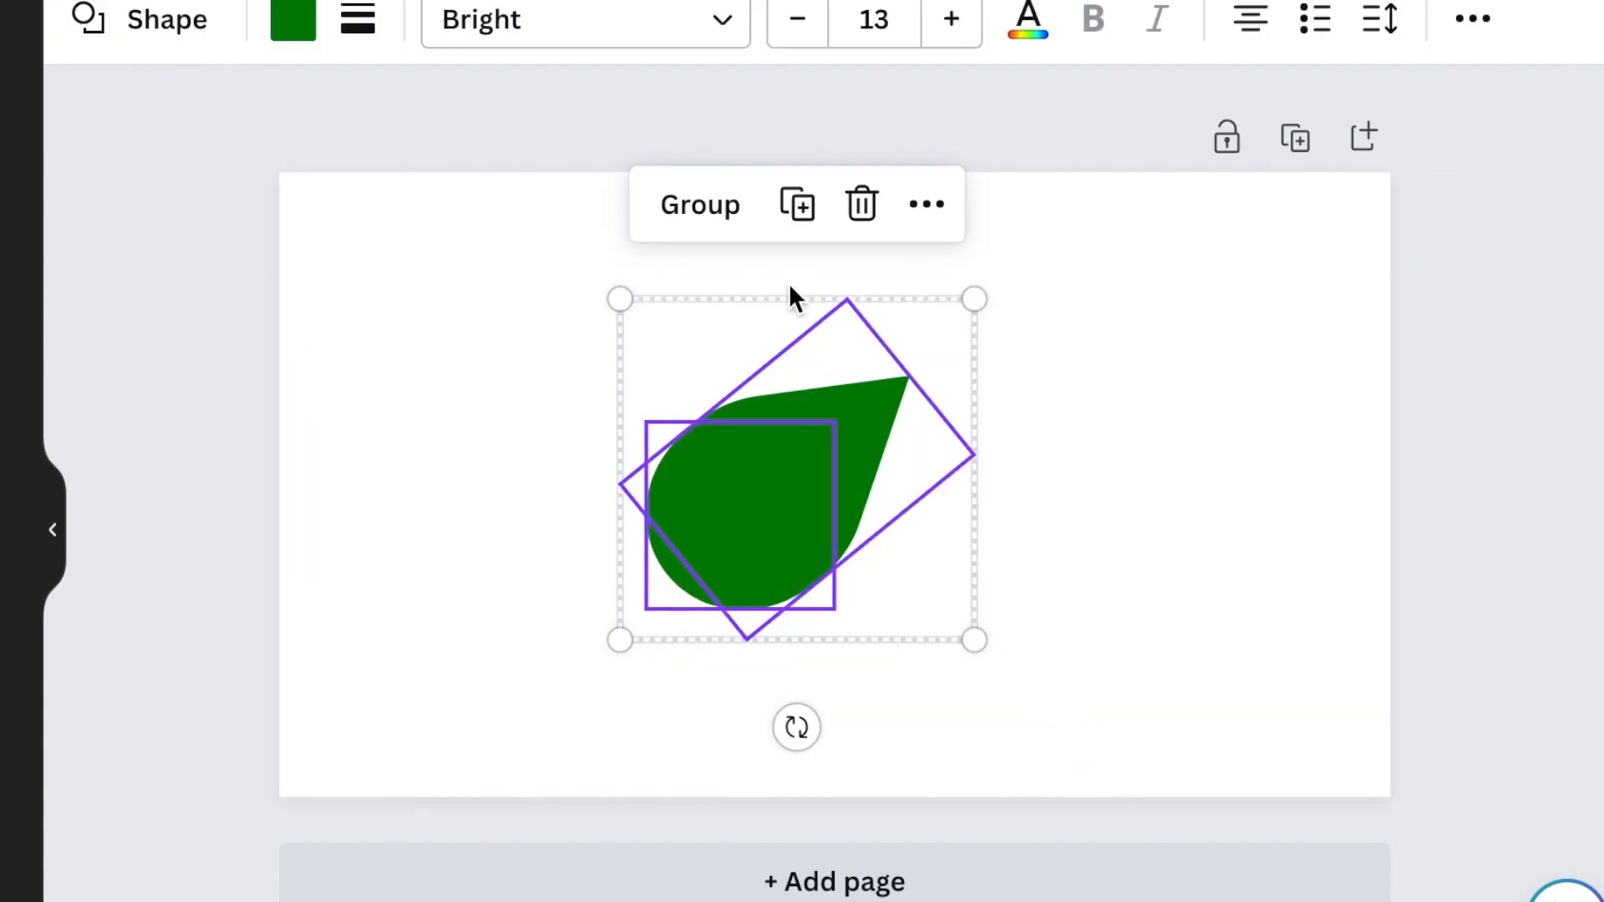
{"action": "key", "text": "Escape"}
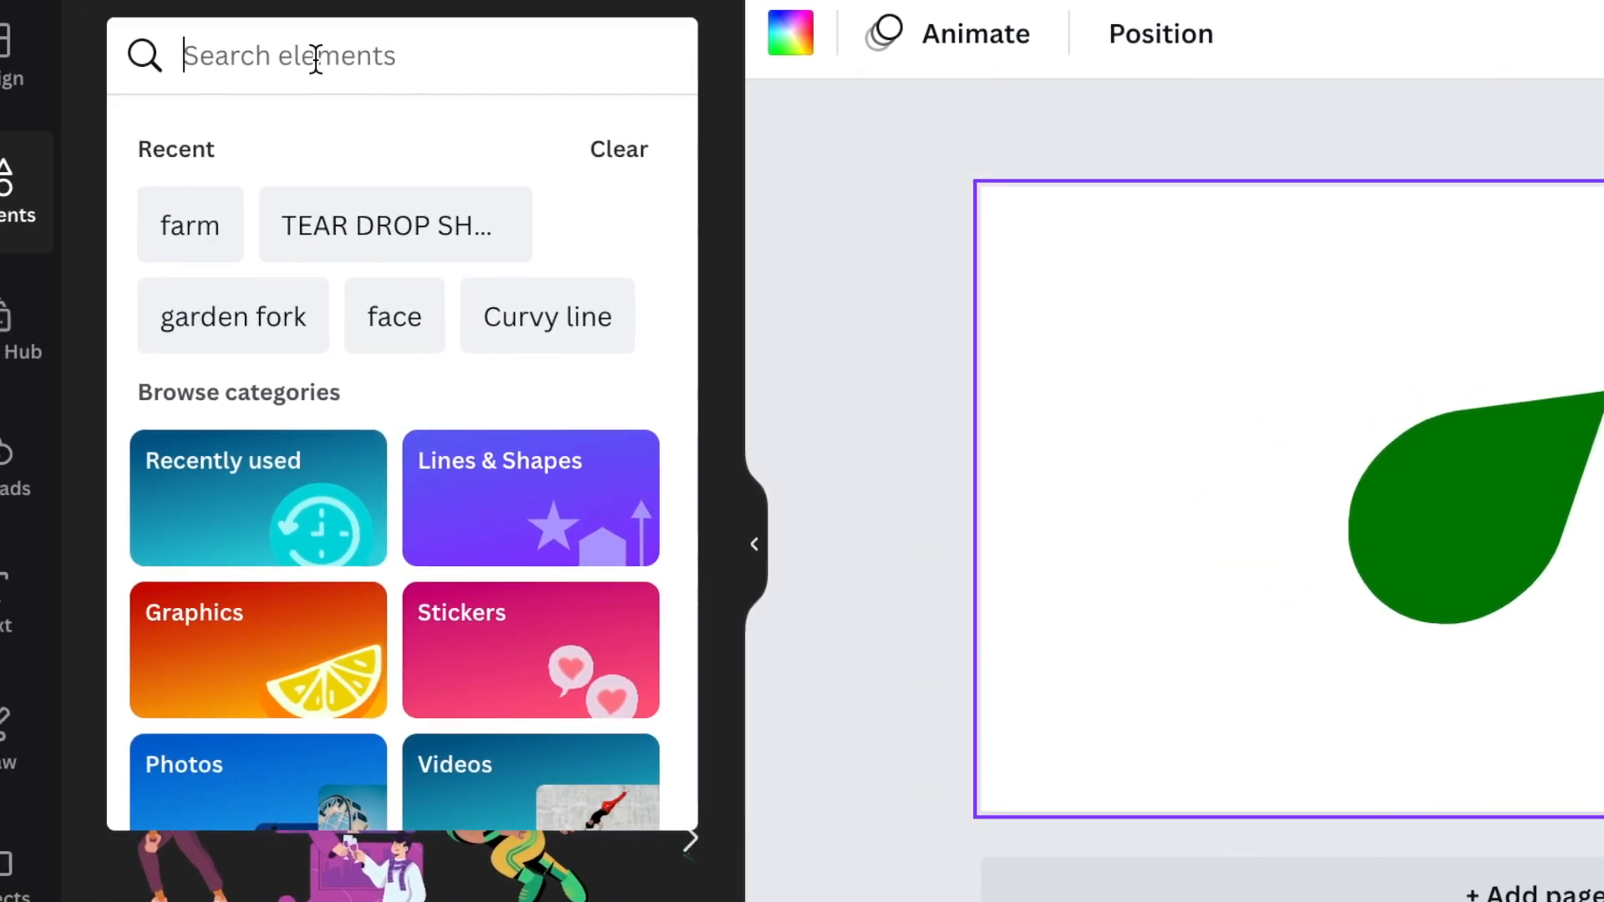
Search the elements for "curvy line" and add the tapered curved stroke graphic to the page
{"action": "type", "text": "curvy line"}
{"action": "key", "text": "Return"}
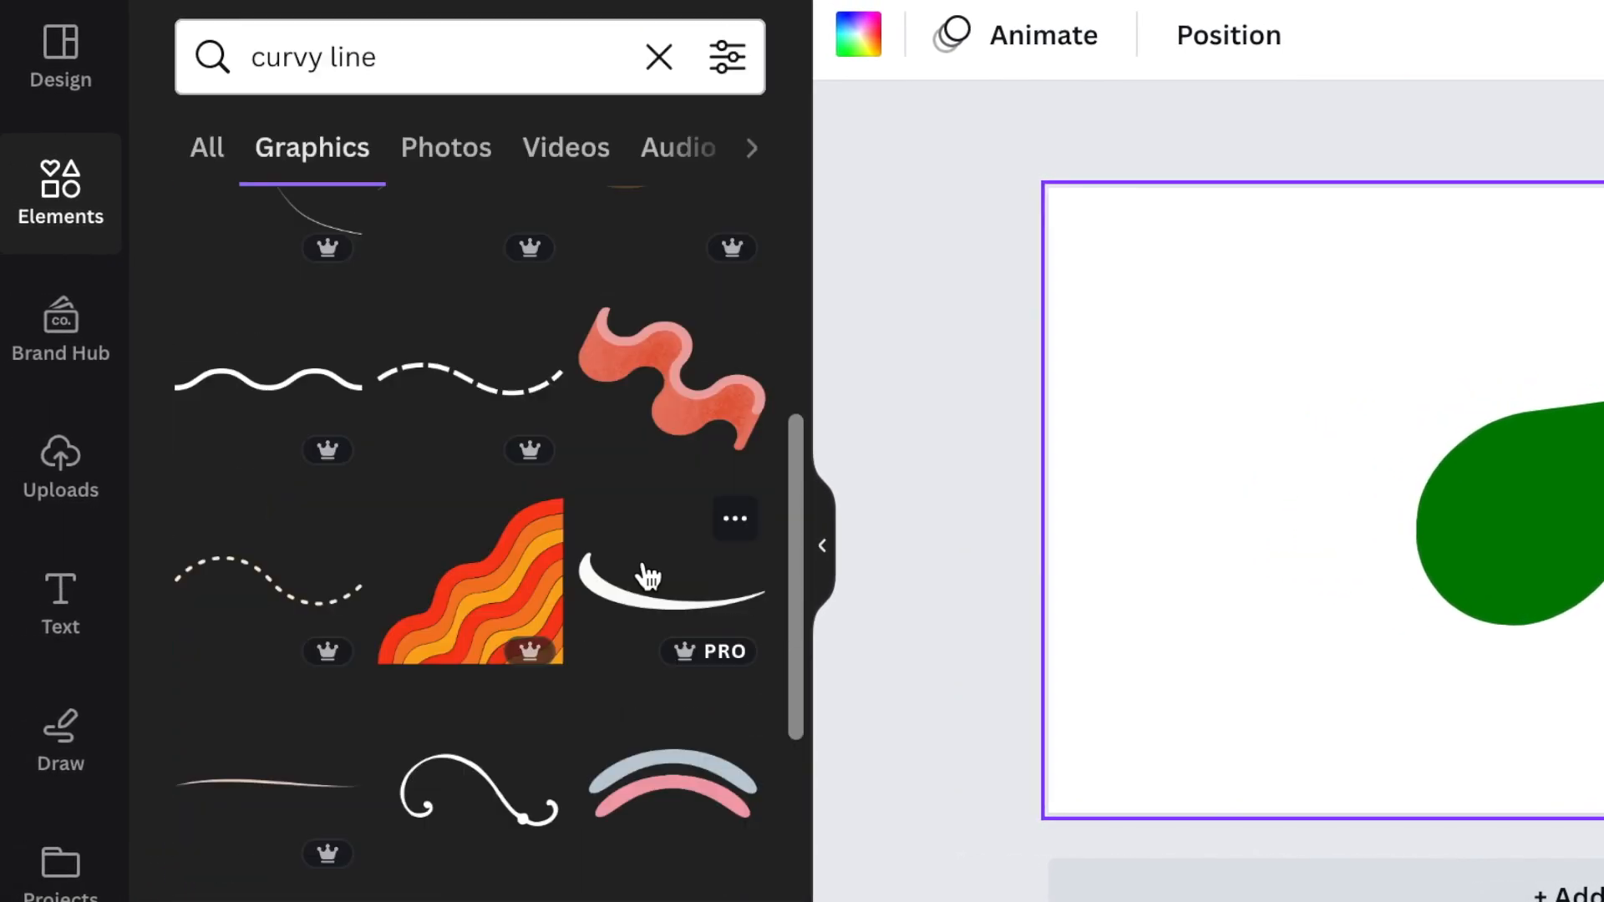
{"action": "left_click", "coordinate": [648, 575]}
Recolour the curved stroke white
{"action": "left_click", "coordinate": [1140, 34]}
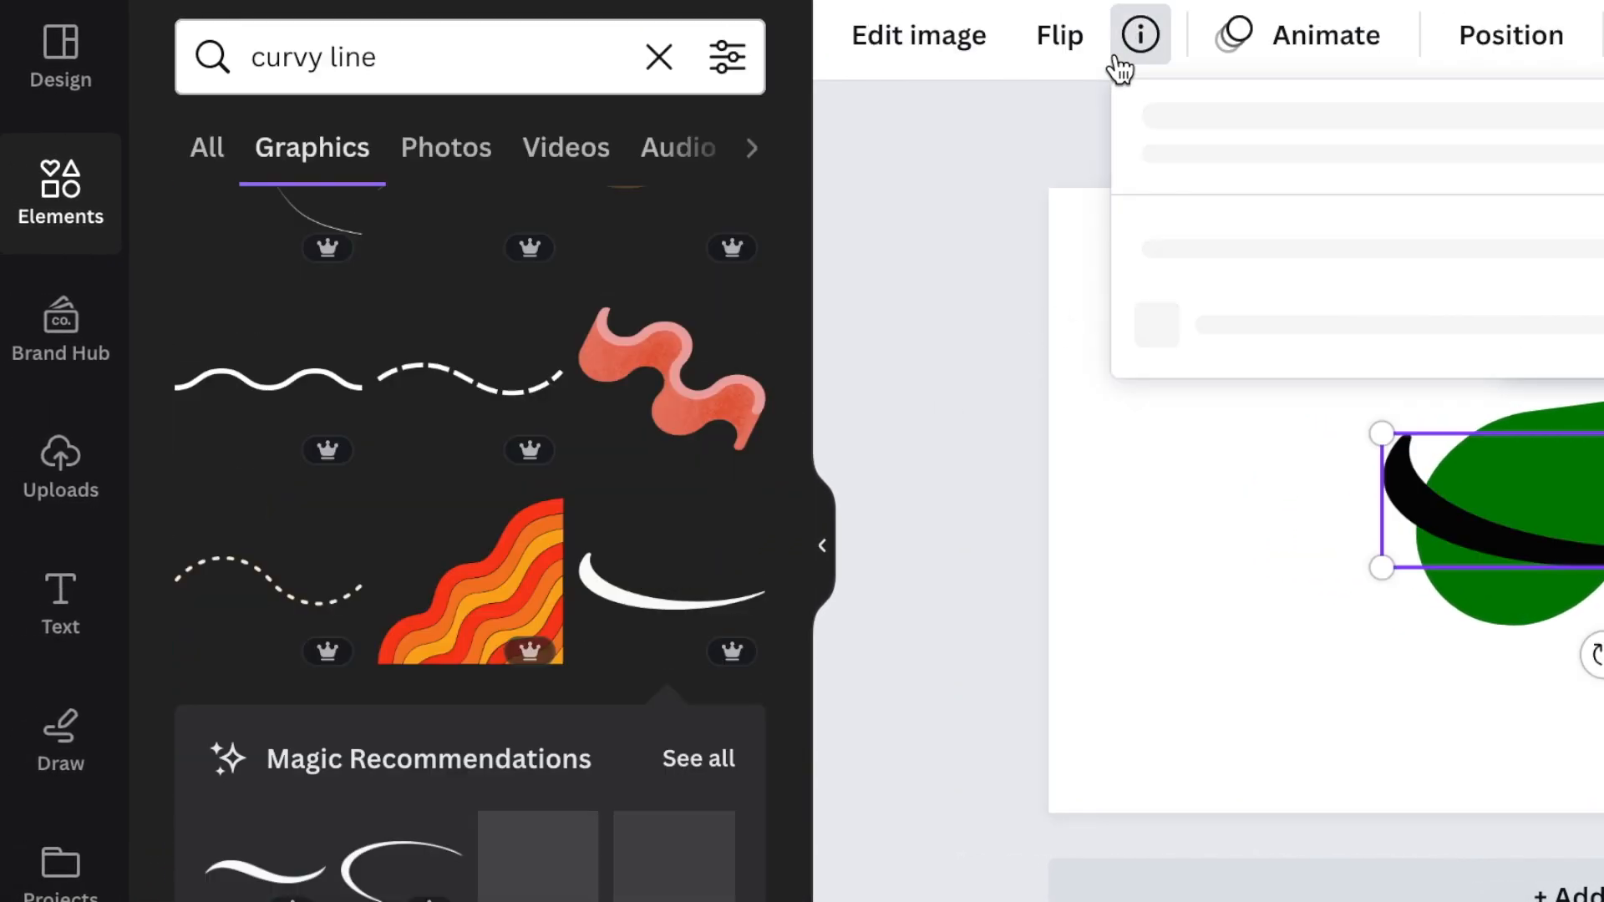
{"action": "key", "text": "Escape"}
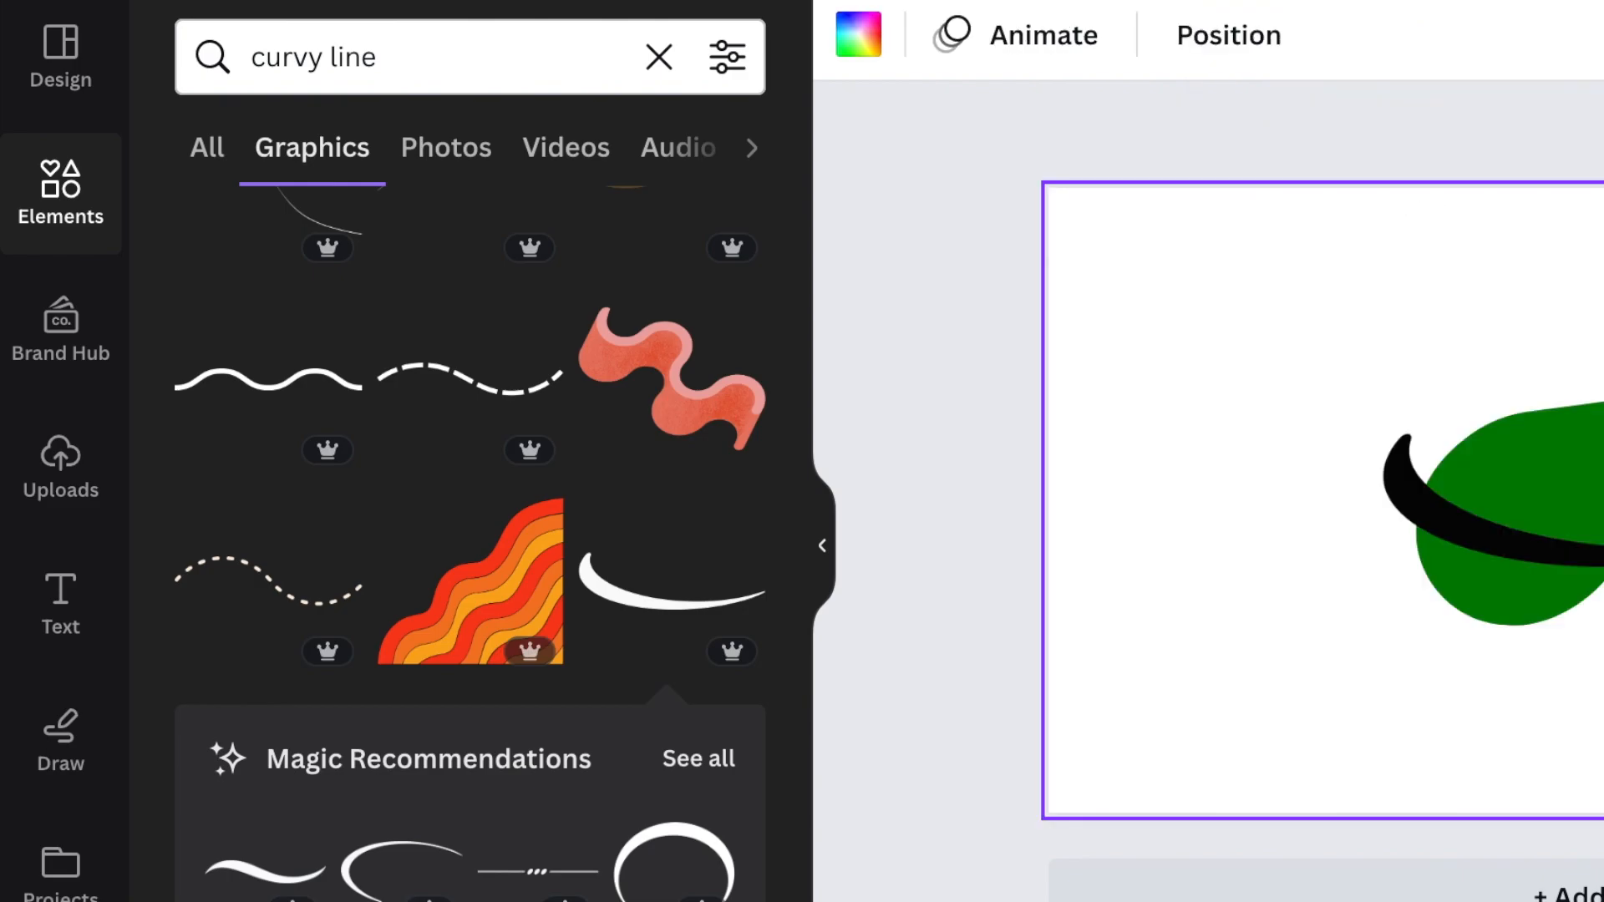
{"action": "left_click", "coordinate": [1552, 564]}
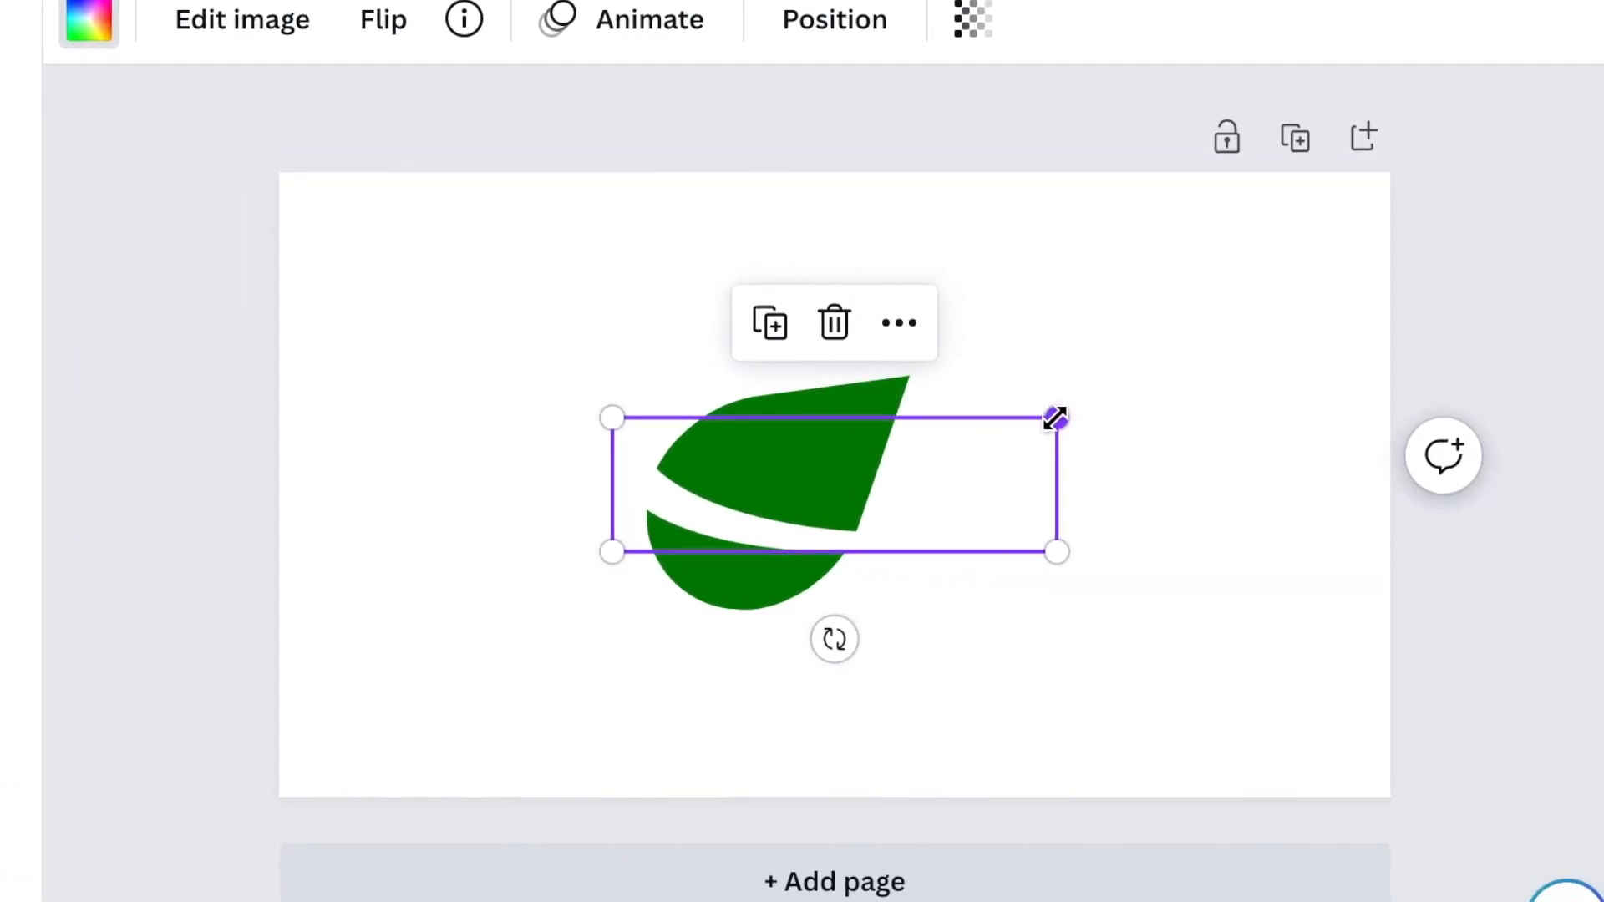
Shrink the white stroke to roughly the leaf's width and flip it vertically
{"action": "left_click_drag", "start_coordinate": [1055, 418], "coordinate": [896, 449]}
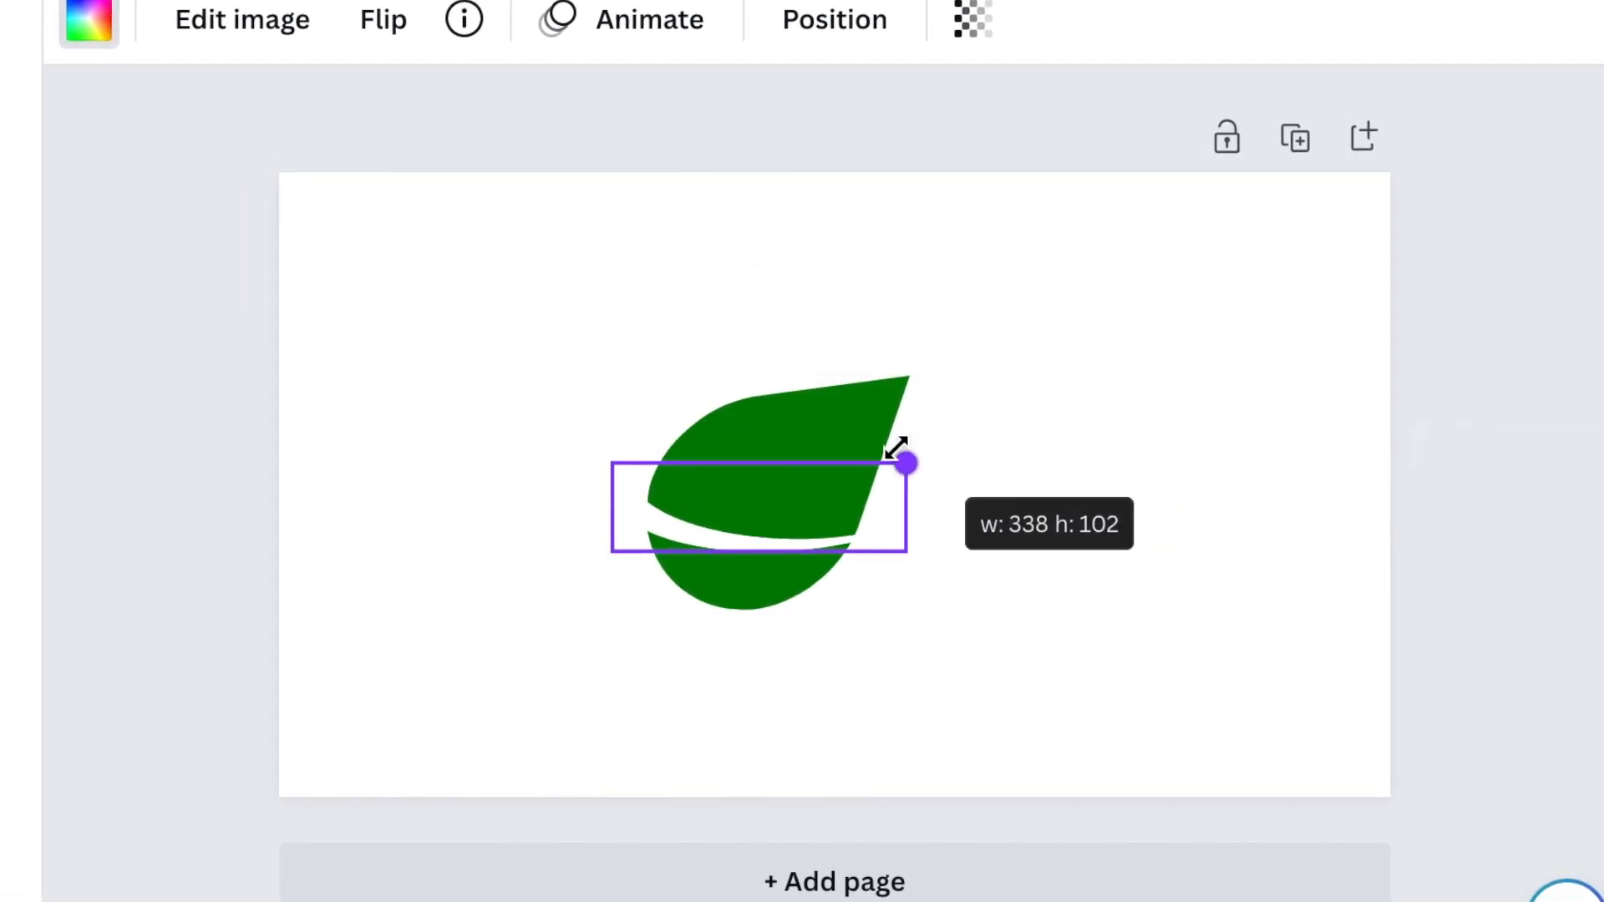
{"action": "left_click", "coordinate": [372, 25]}
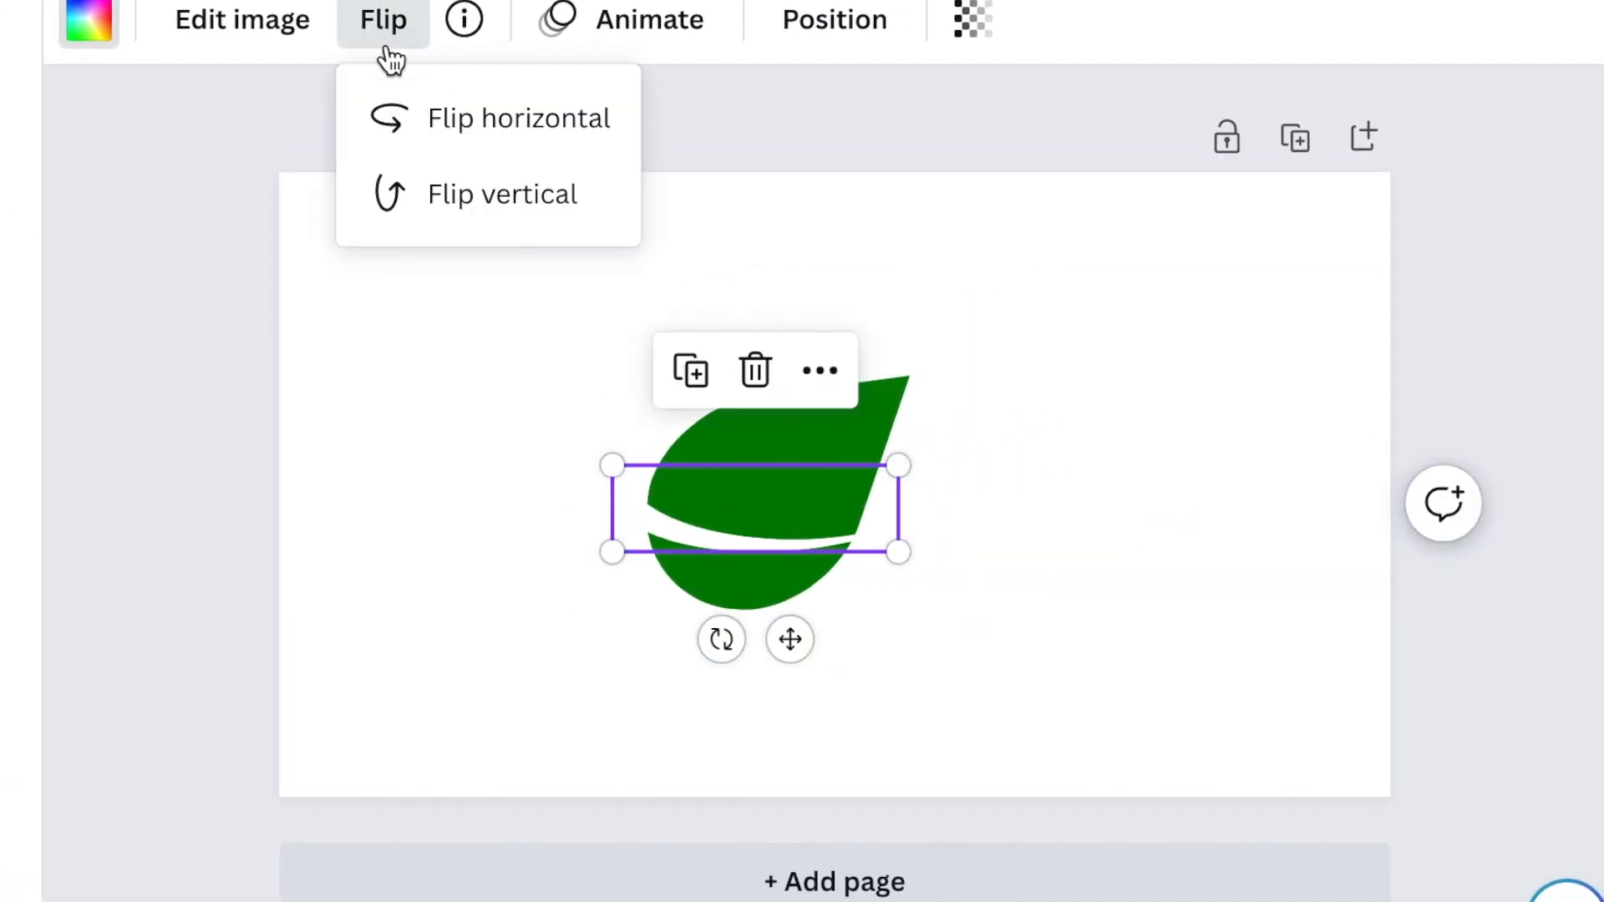
{"action": "left_click", "coordinate": [488, 205]}
Rotate the white stroke and position it as a central vein running from the leaf's rounded end towards its tip
{"action": "left_click_drag", "start_coordinate": [721, 639], "coordinate": [854, 621]}
{"action": "left_click_drag", "start_coordinate": [660, 665], "coordinate": [719, 660]}
{"action": "left_click_drag", "start_coordinate": [802, 606], "coordinate": [832, 650]}
{"action": "left_click", "coordinate": [1053, 679]}
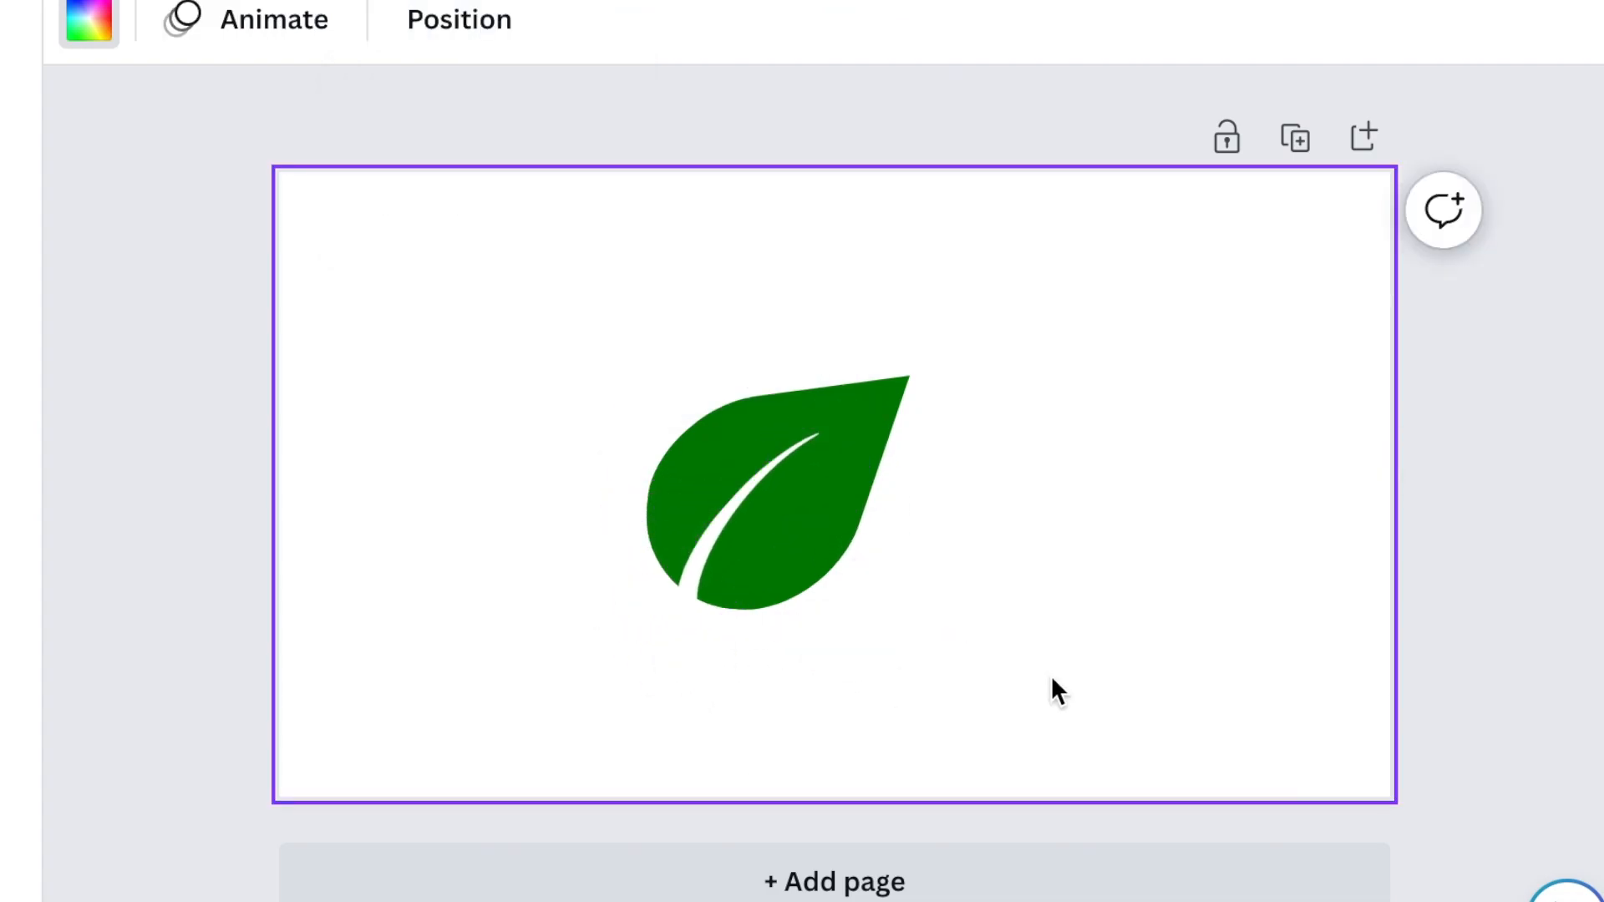
Group all parts of the leaf and scale the group down to about two thirds of its size
{"action": "left_click_drag", "start_coordinate": [204, 265], "coordinate": [1122, 720]}
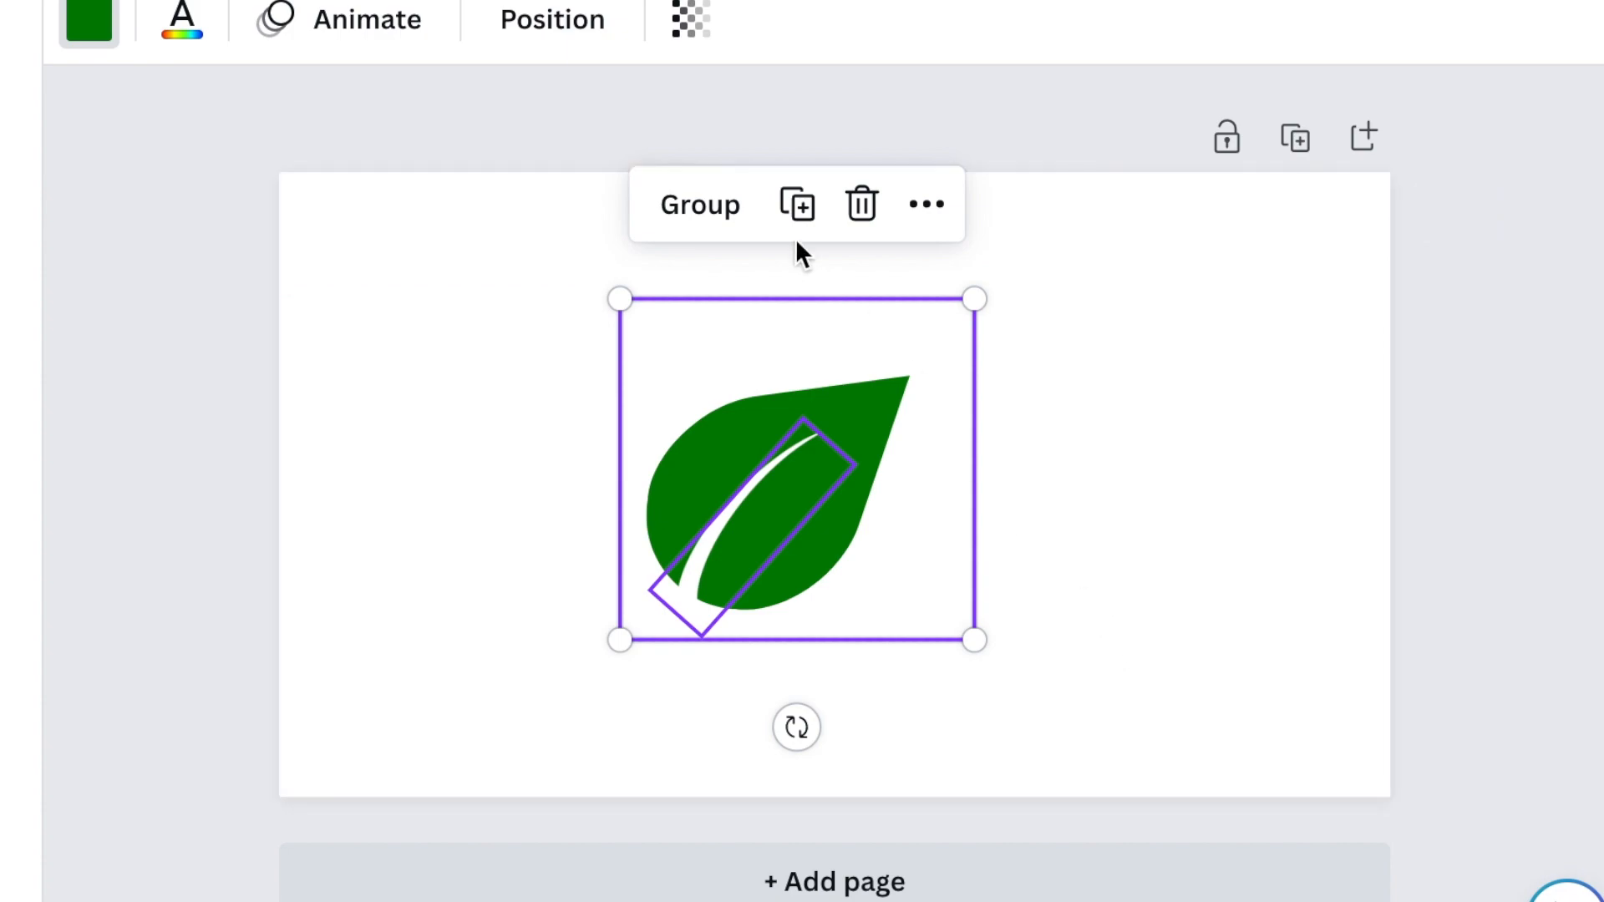
{"action": "left_click", "coordinate": [695, 219]}
{"action": "left_click_drag", "start_coordinate": [961, 299], "coordinate": [831, 406]}
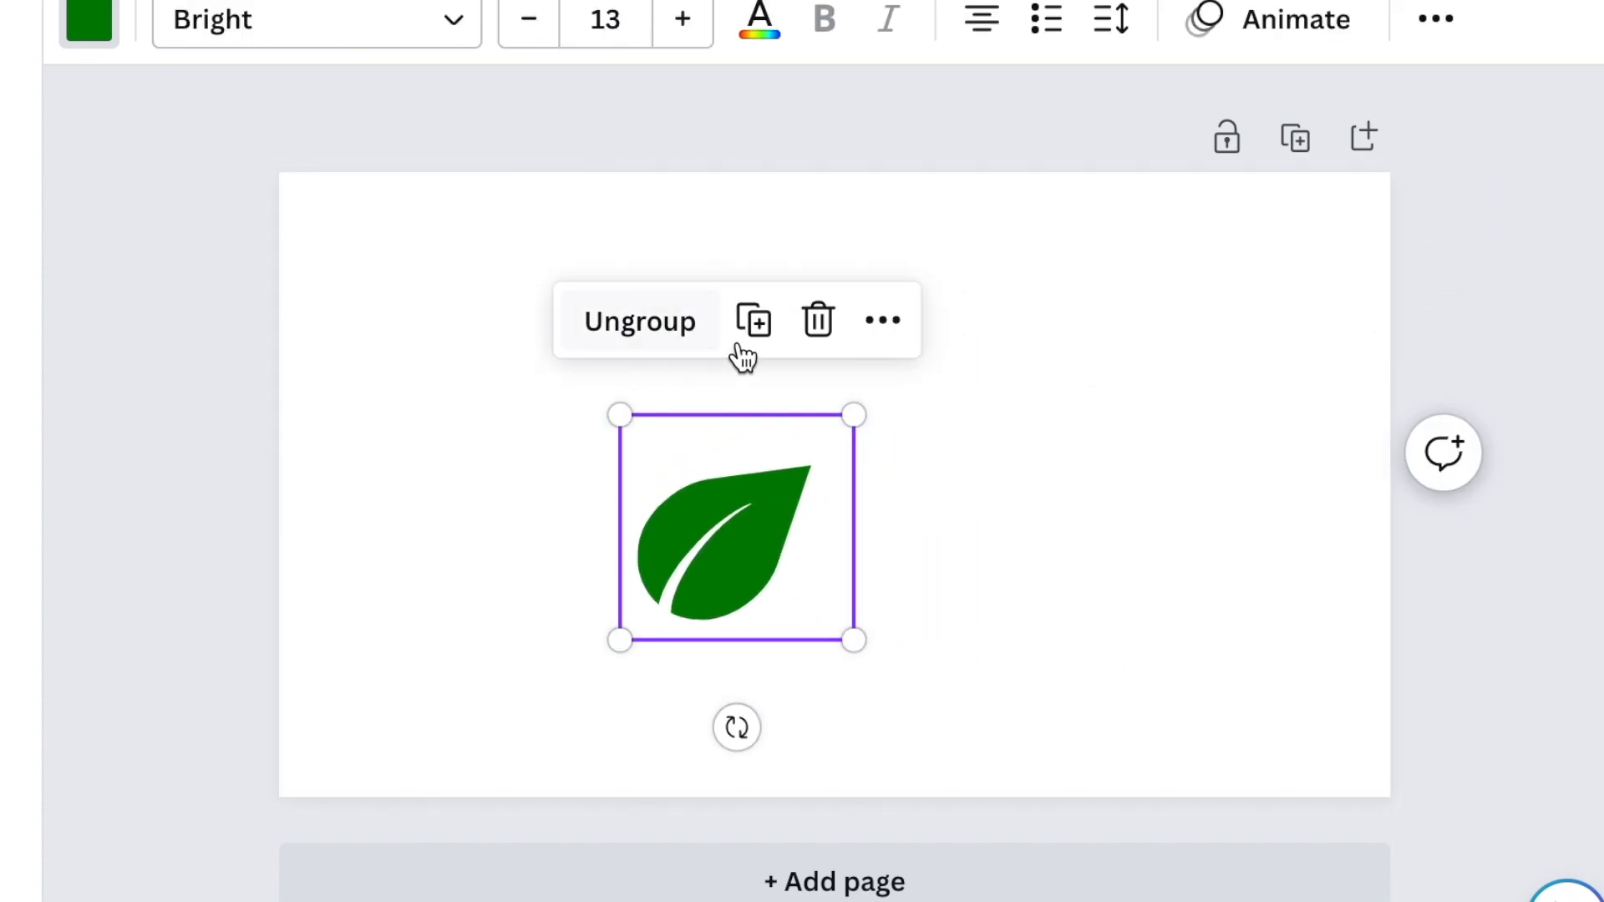
Duplicate the leaf, place the copy left of the original pointing to the upper left, and shrink it to about 201 × 194
{"action": "left_click", "coordinate": [754, 320]}
{"action": "left_click_drag", "start_coordinate": [799, 585], "coordinate": [514, 572]}
{"action": "left_click_drag", "start_coordinate": [459, 660], "coordinate": [639, 418]}
{"action": "left_click_drag", "start_coordinate": [301, 453], "coordinate": [380, 483]}
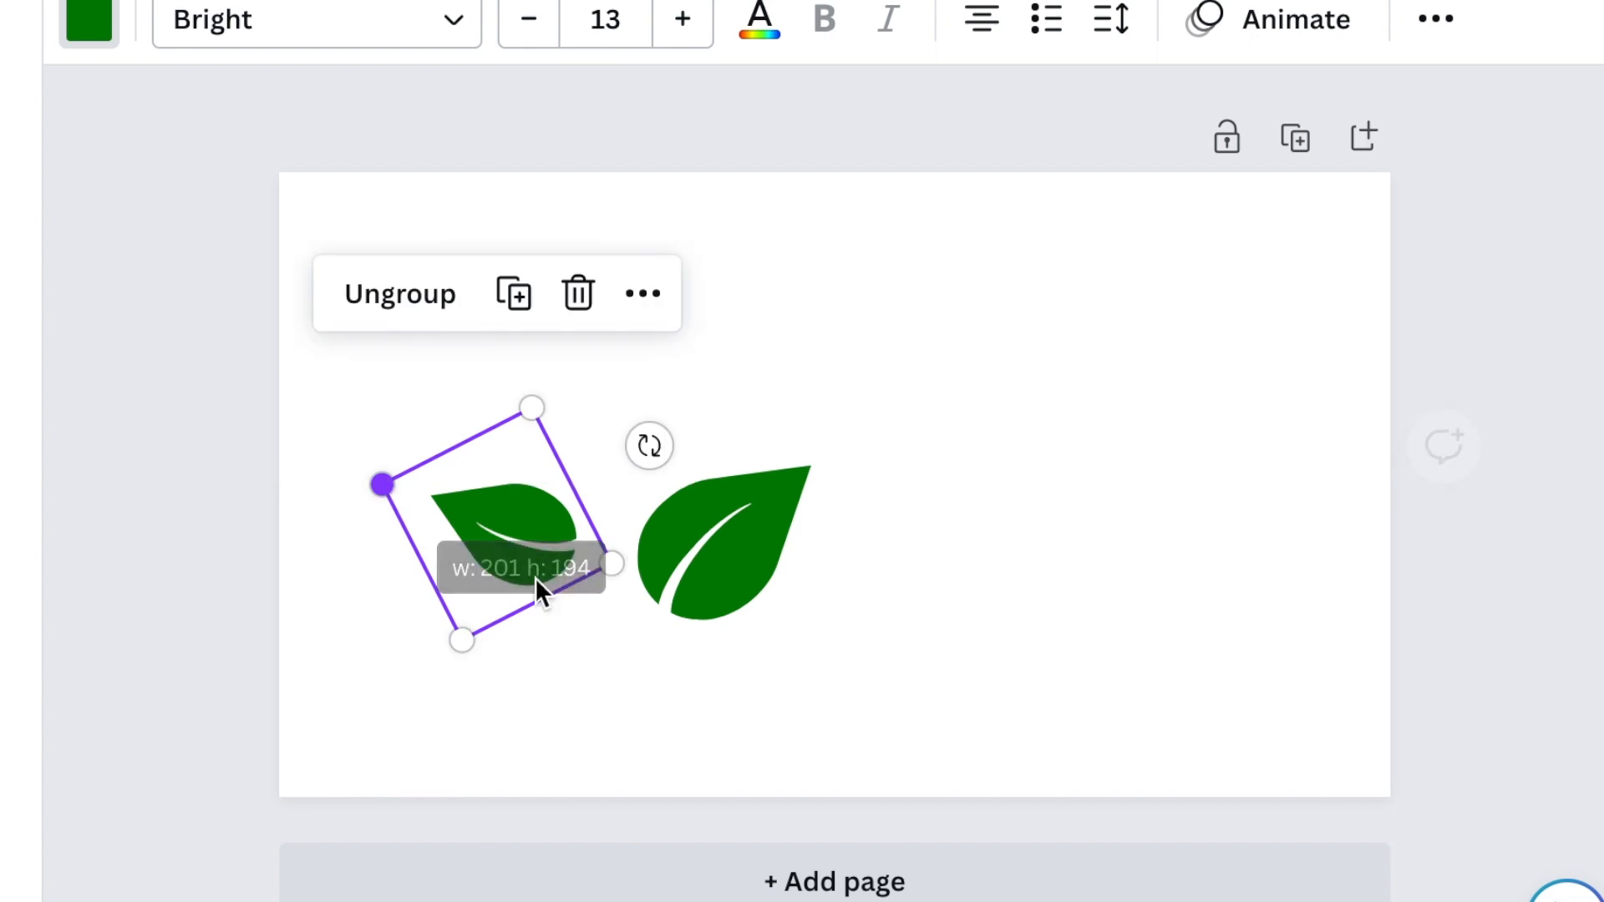
Move both leaves up, with the large leaf placed higher than the small one
{"action": "left_click", "coordinate": [807, 612]}
{"action": "left_click_drag", "start_coordinate": [799, 594], "coordinate": [784, 493]}
{"action": "left_click_drag", "start_coordinate": [464, 595], "coordinate": [473, 557]}
{"action": "left_click", "coordinate": [885, 688]}
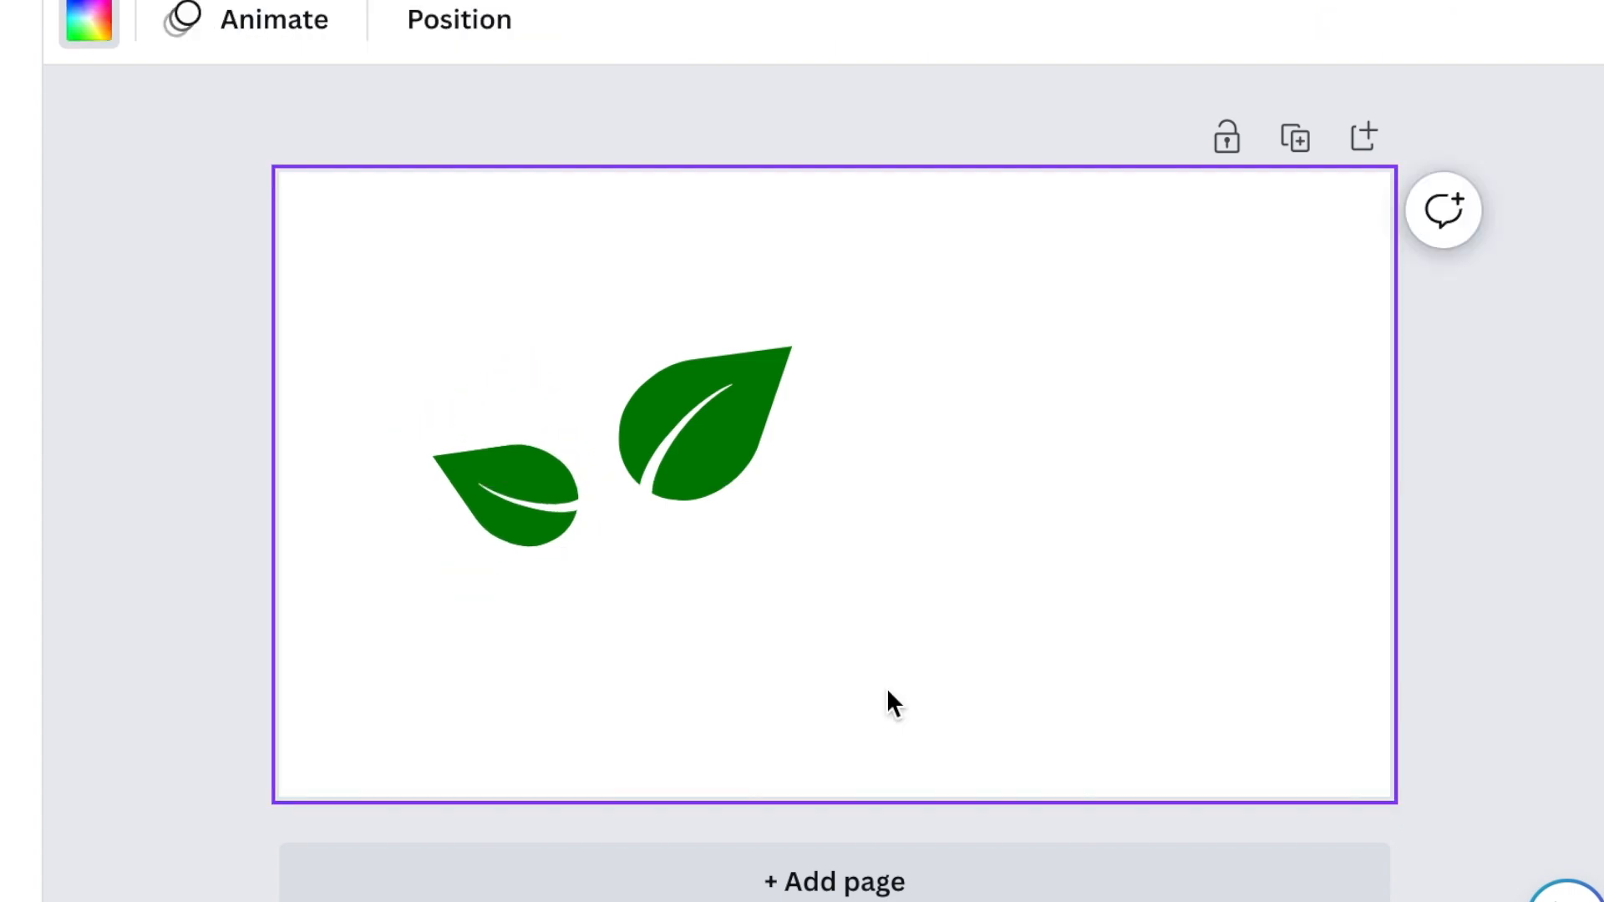
Add a straight line and colour it the same green as the leaves
{"action": "key", "text": "l"}
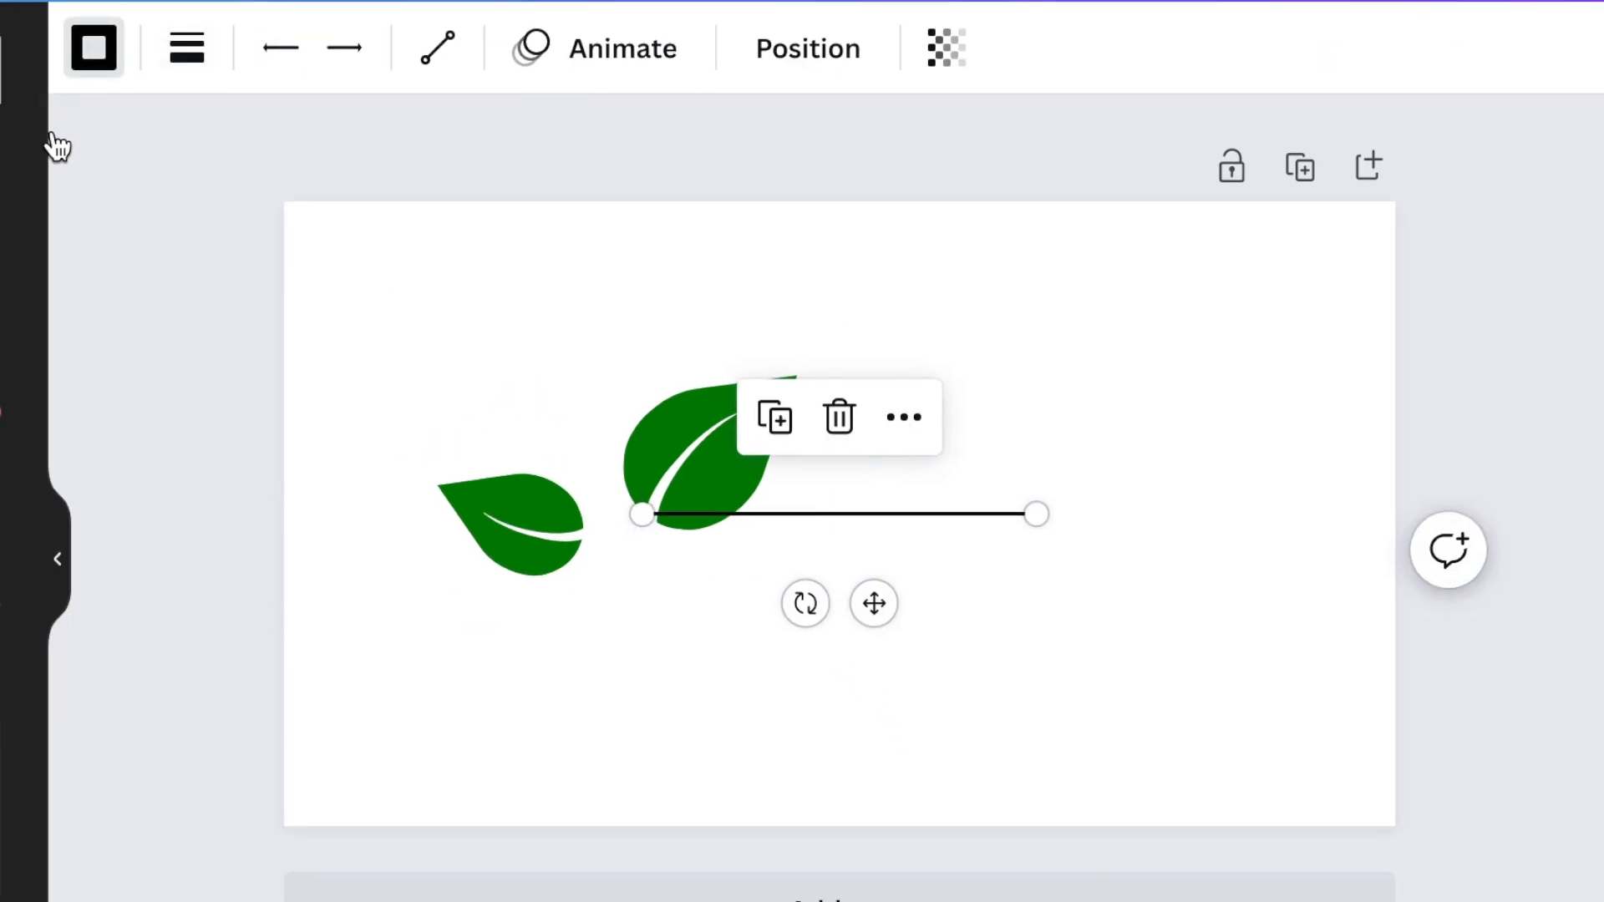
{"action": "left_click", "coordinate": [93, 48]}
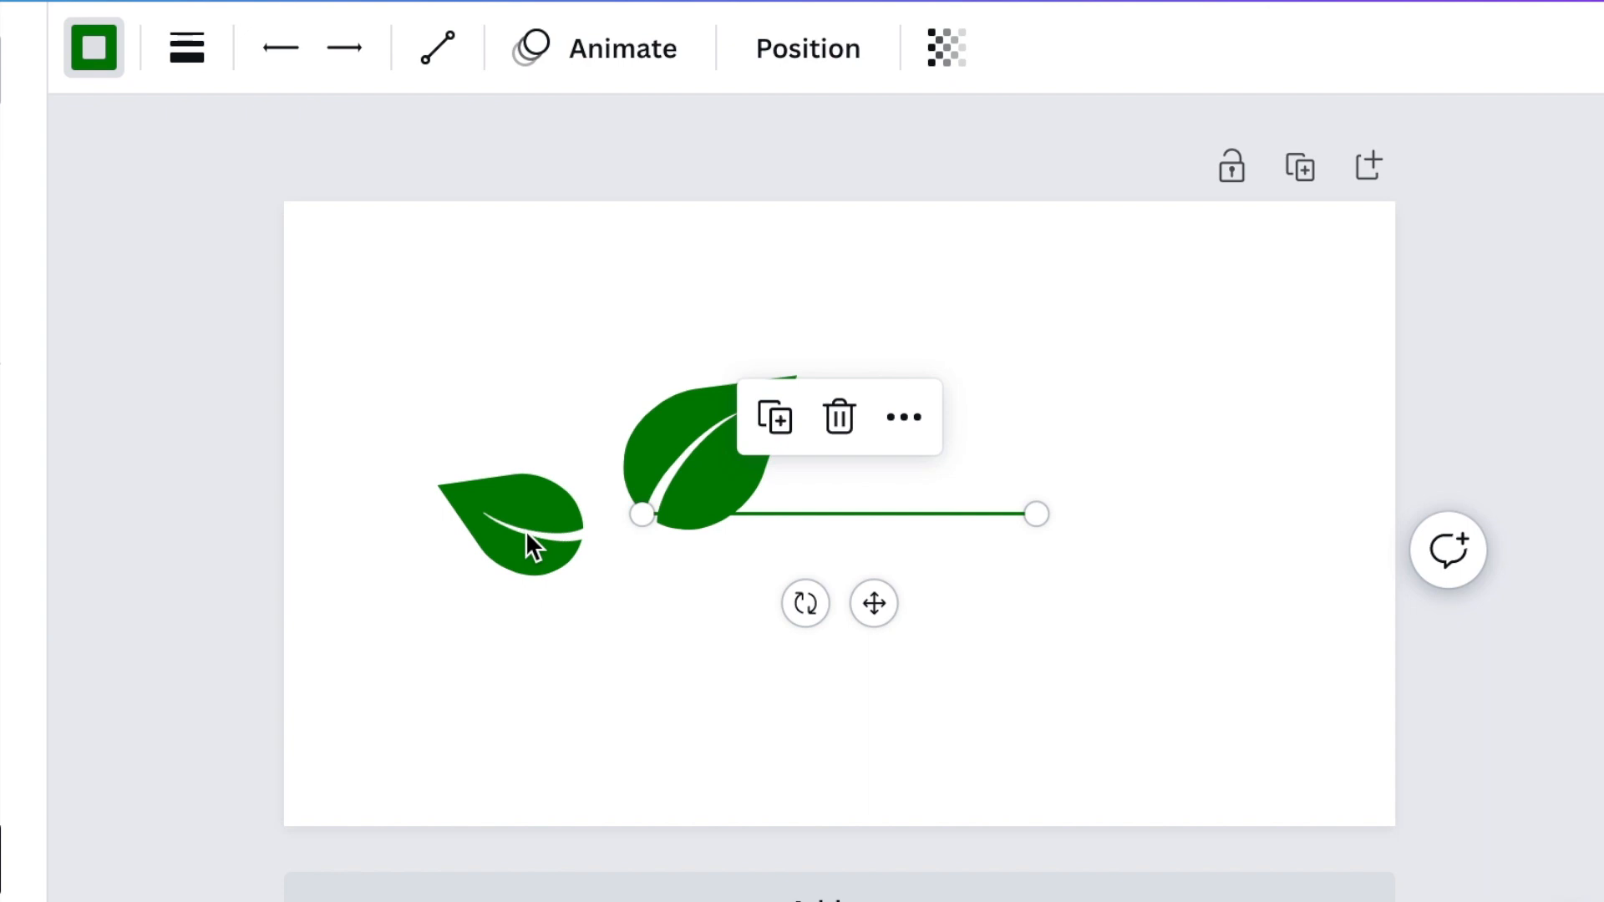
Turn the green line into a short, thick vertical stem with rounded end points and place it between the two leaves
{"action": "left_click_drag", "start_coordinate": [811, 623], "coordinate": [1077, 514]}
{"action": "left_click_drag", "start_coordinate": [838, 317], "coordinate": [832, 558]}
{"action": "left_click", "coordinate": [183, 57]}
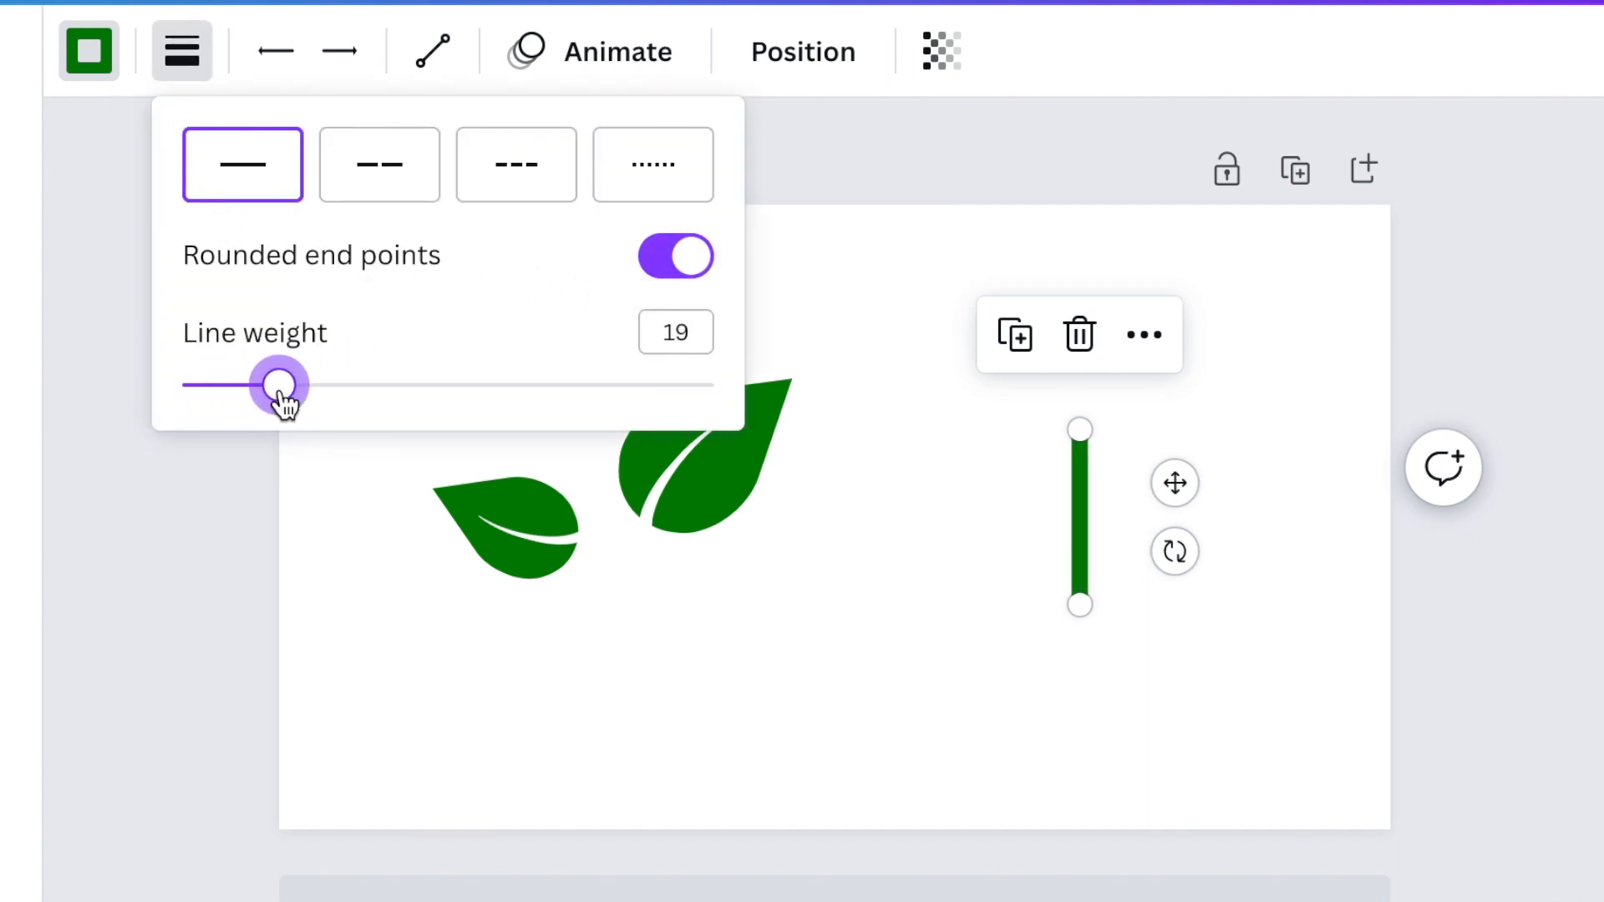
{"action": "key", "text": "Escape"}
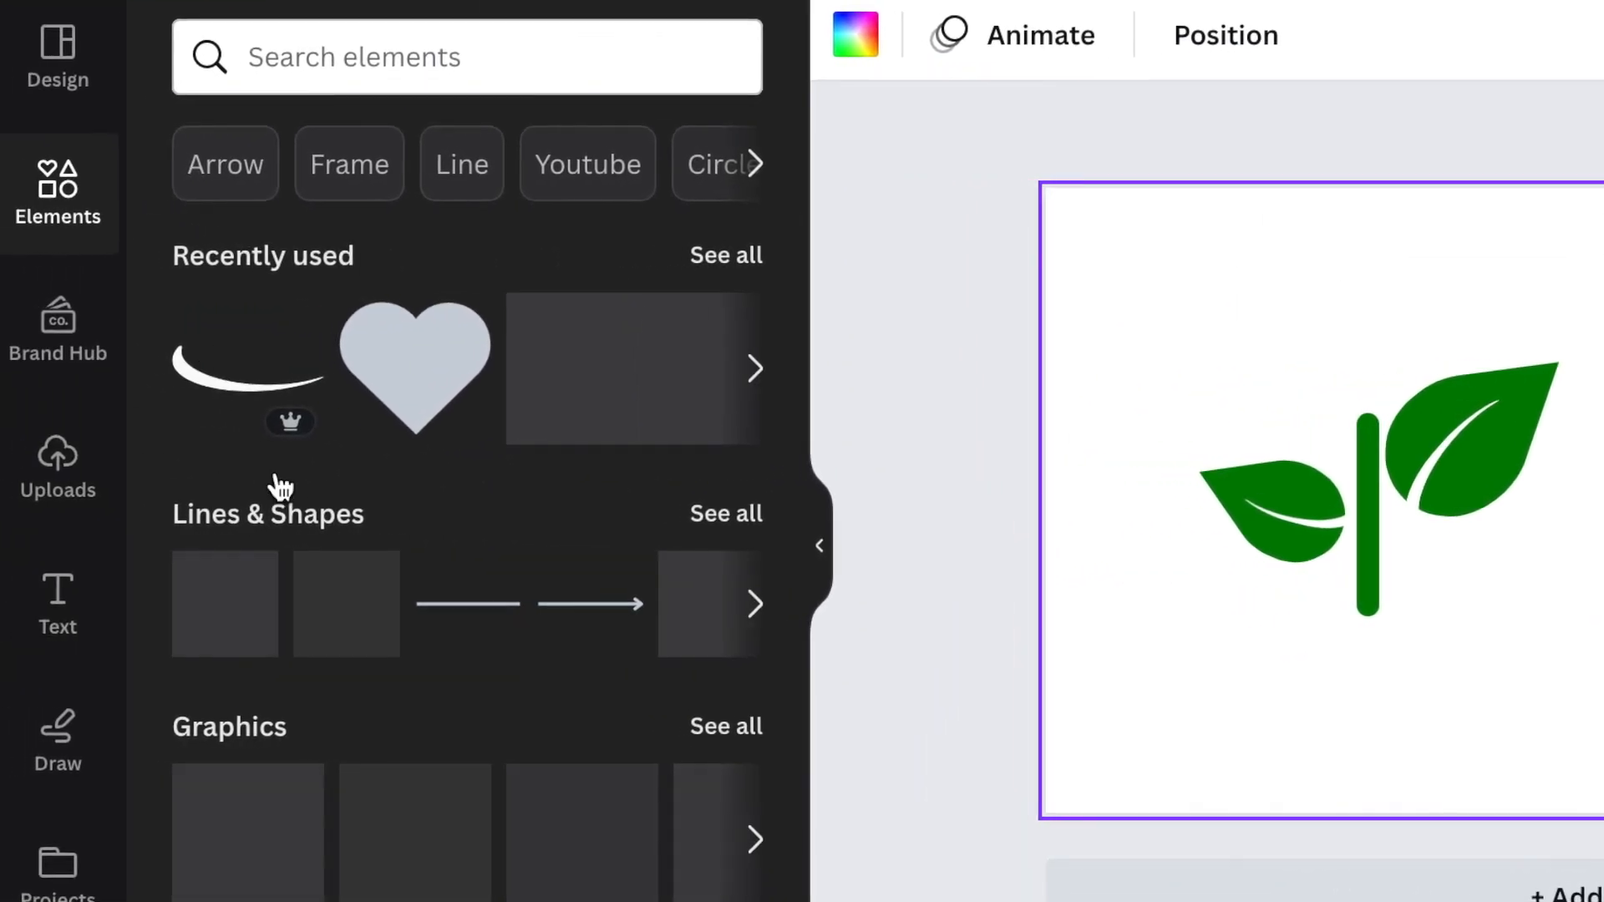
Add a green square, slightly round its corners, and flatten it into a horizontal bar below the stem
{"action": "left_click", "coordinate": [90, 606]}
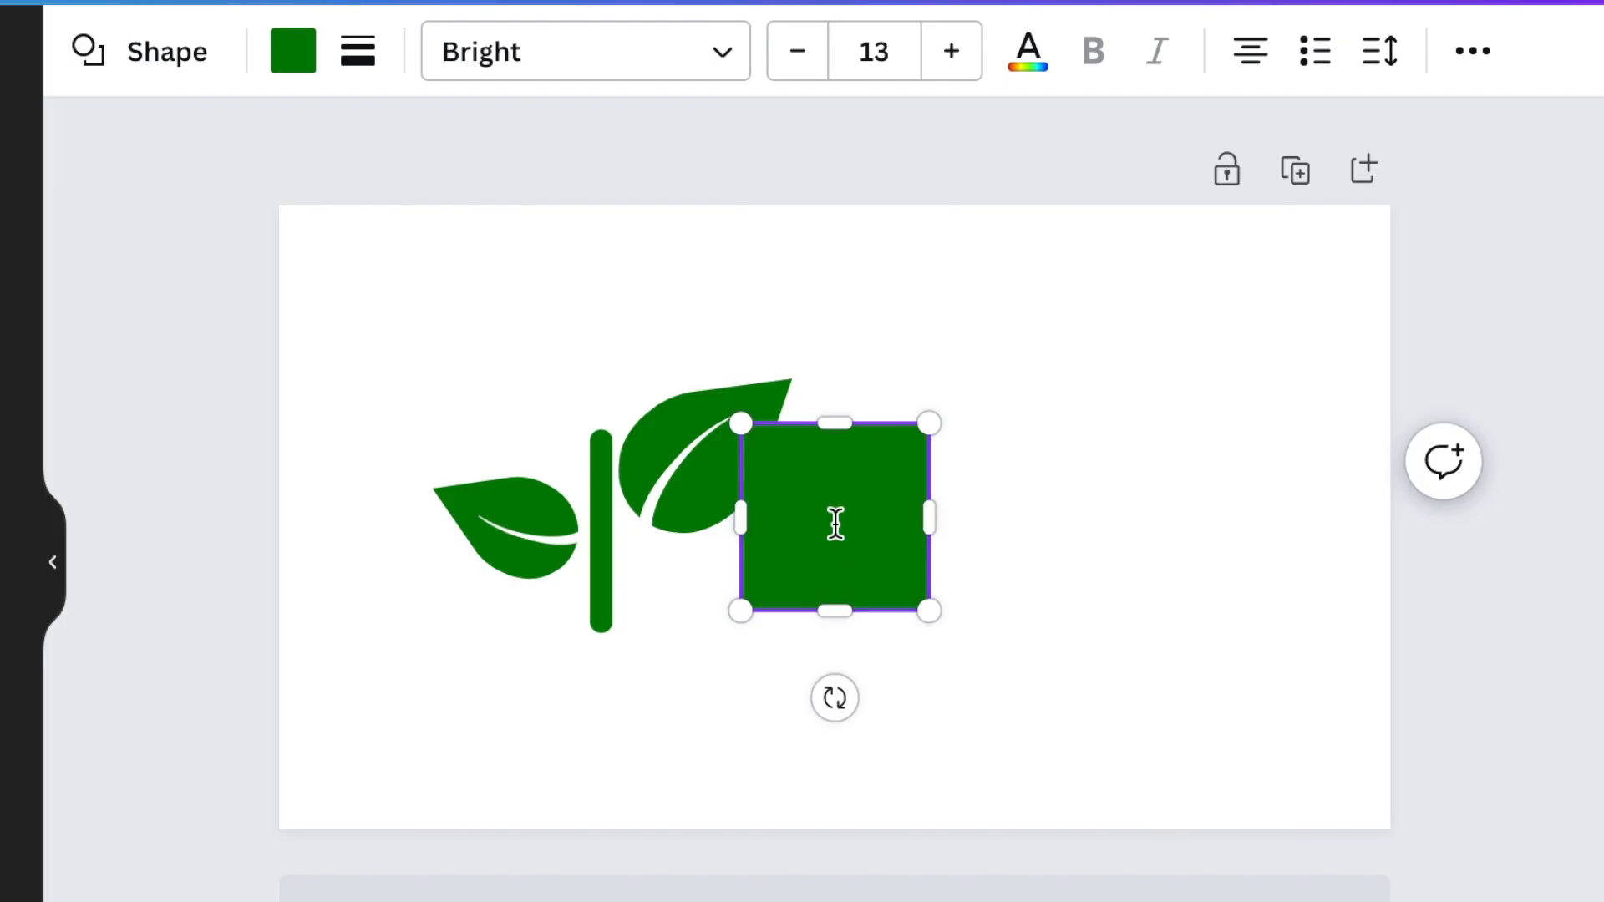
{"action": "left_click_drag", "start_coordinate": [880, 483], "coordinate": [1079, 461]}
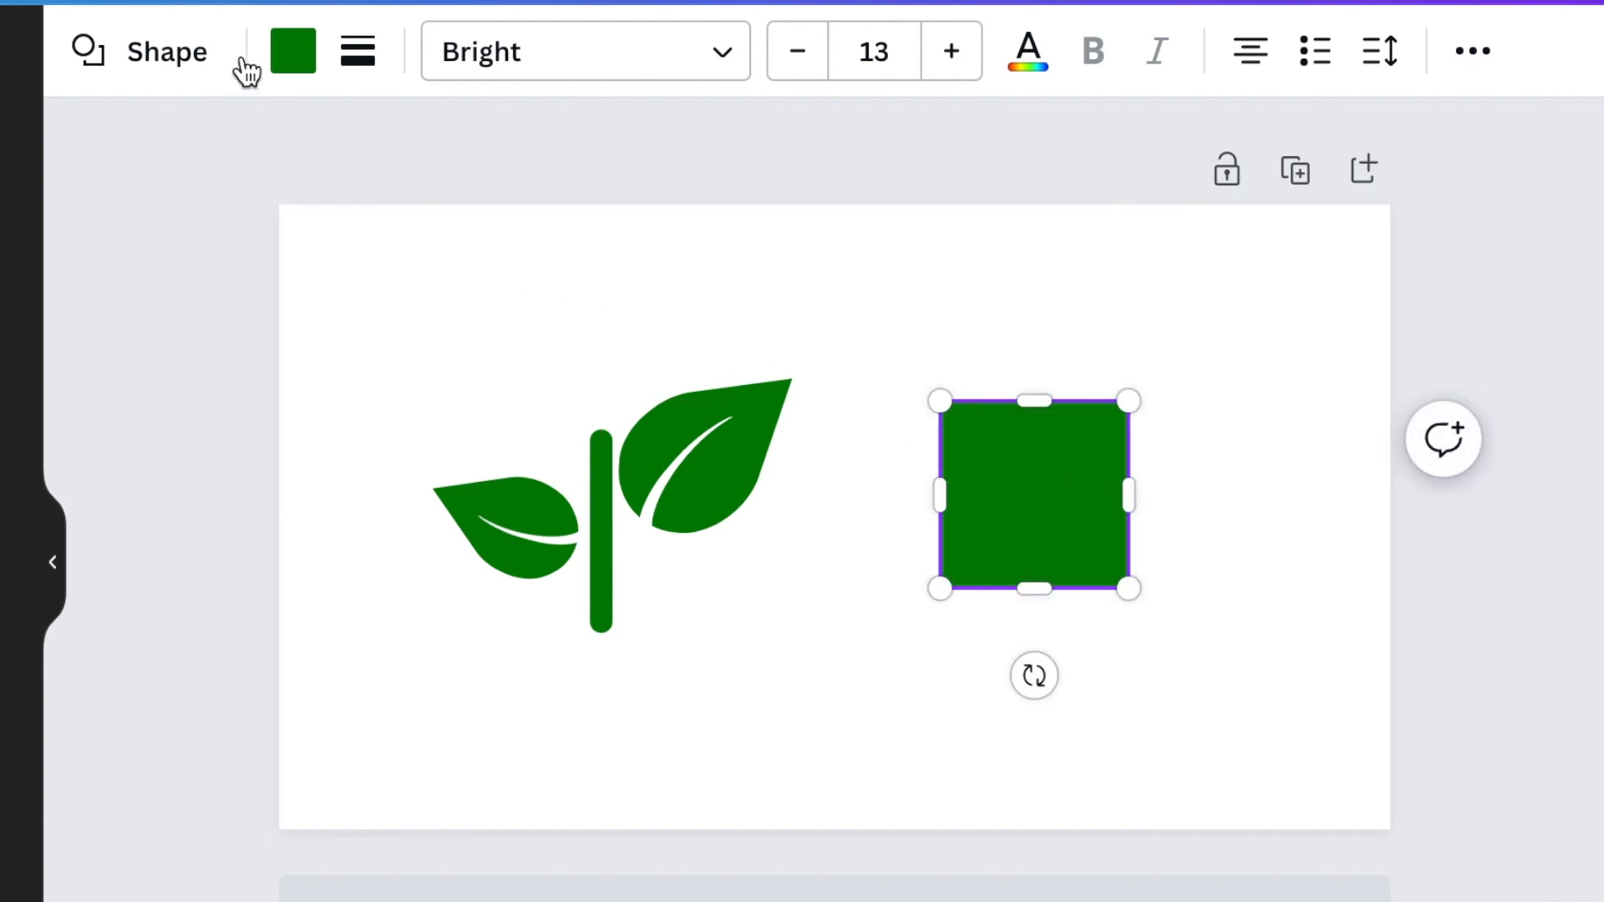
{"action": "left_click", "coordinate": [357, 52]}
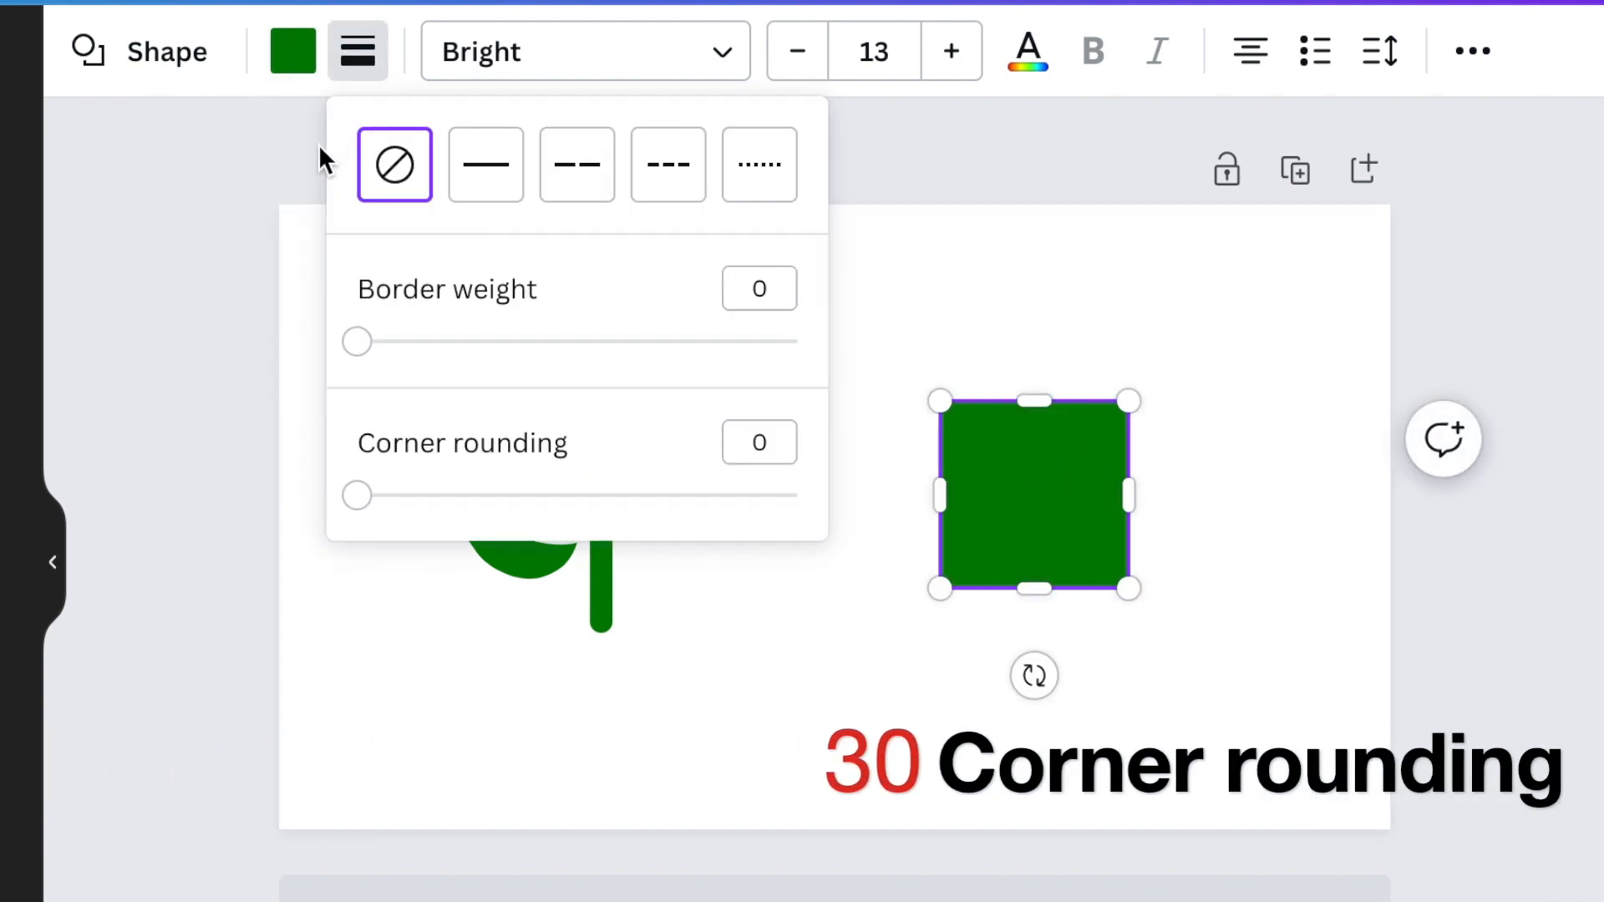
{"action": "left_click_drag", "start_coordinate": [366, 506], "coordinate": [386, 505]}
{"action": "left_click_drag", "start_coordinate": [1034, 588], "coordinate": [625, 651]}
Move the leaves and stem up and centre the bar at the stem's lower end so that they join
{"action": "left_click", "coordinate": [1242, 612]}
{"action": "left_click", "coordinate": [1050, 440]}
{"action": "left_click_drag", "start_coordinate": [649, 491], "coordinate": [648, 441]}
{"action": "left_click", "coordinate": [619, 627]}
{"action": "left_click_drag", "start_coordinate": [618, 639], "coordinate": [627, 691]}
{"action": "left_click", "coordinate": [870, 718]}
{"action": "mouse_move", "coordinate": [590, 619]}
{"action": "left_mouse_down"}
{"action": "mouse_move", "coordinate": [587, 594]}
{"action": "mouse_move", "coordinate": [621, 662]}
{"action": "mouse_move", "coordinate": [604, 645]}
{"action": "left_mouse_up"}
{"action": "left_click", "coordinate": [700, 715]}
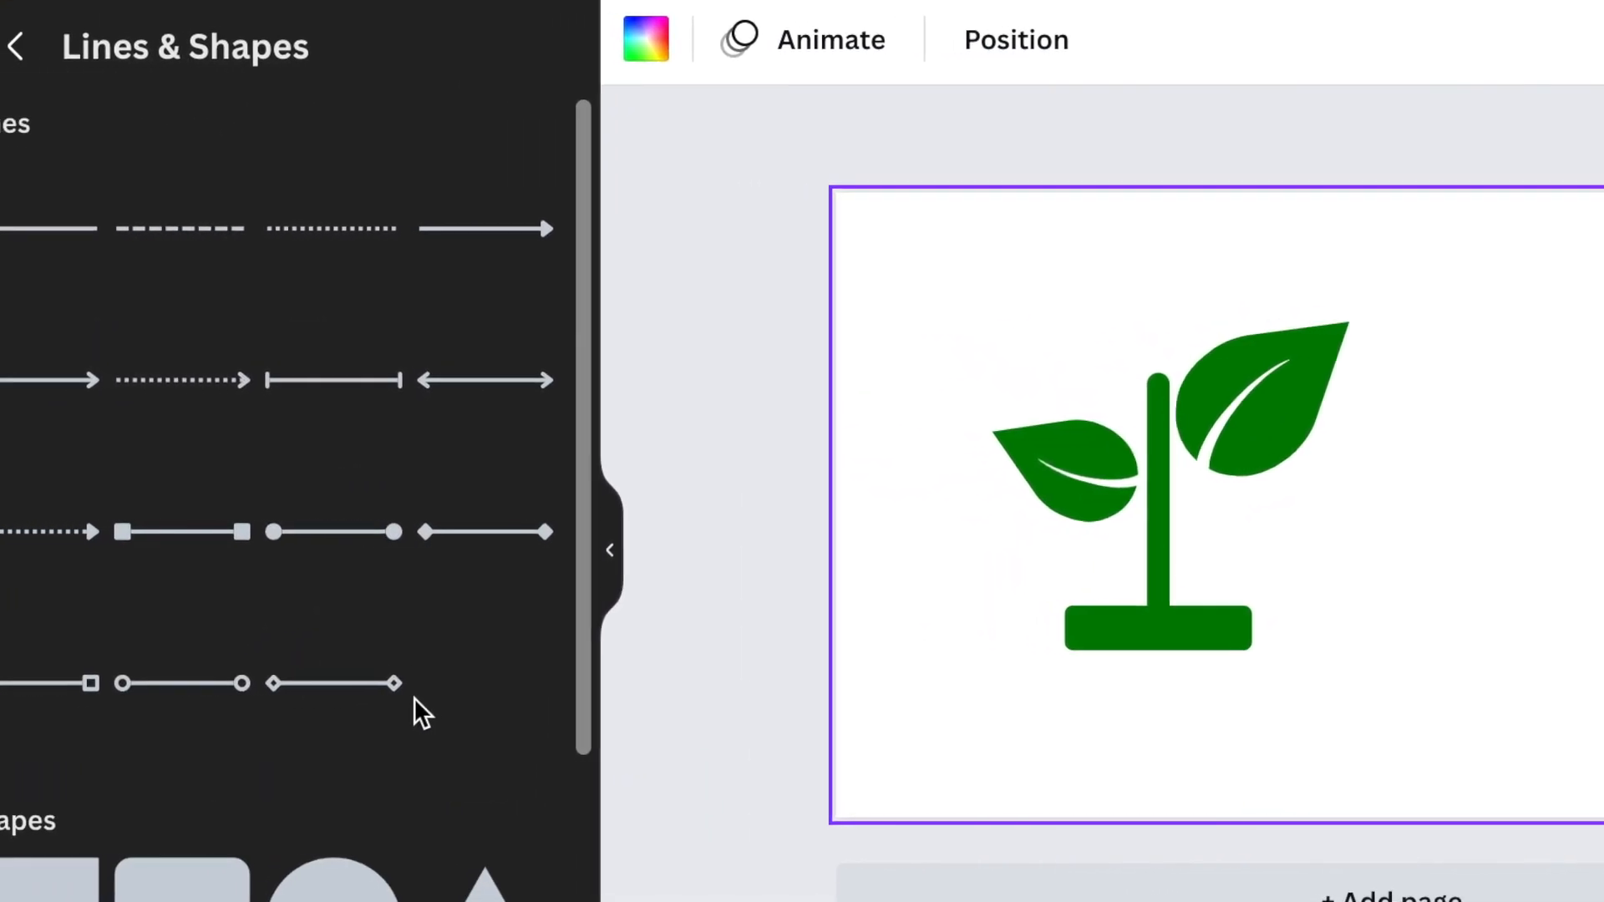
Add a green Arrow Block Right shape, turn it into a narrow downward tine with rounded corners, and place it under the bar's left end
{"action": "scroll", "coordinate": [528, 695], "scroll_direction": "down", "scroll_amount": 10}
{"action": "left_click", "coordinate": [181, 564]}
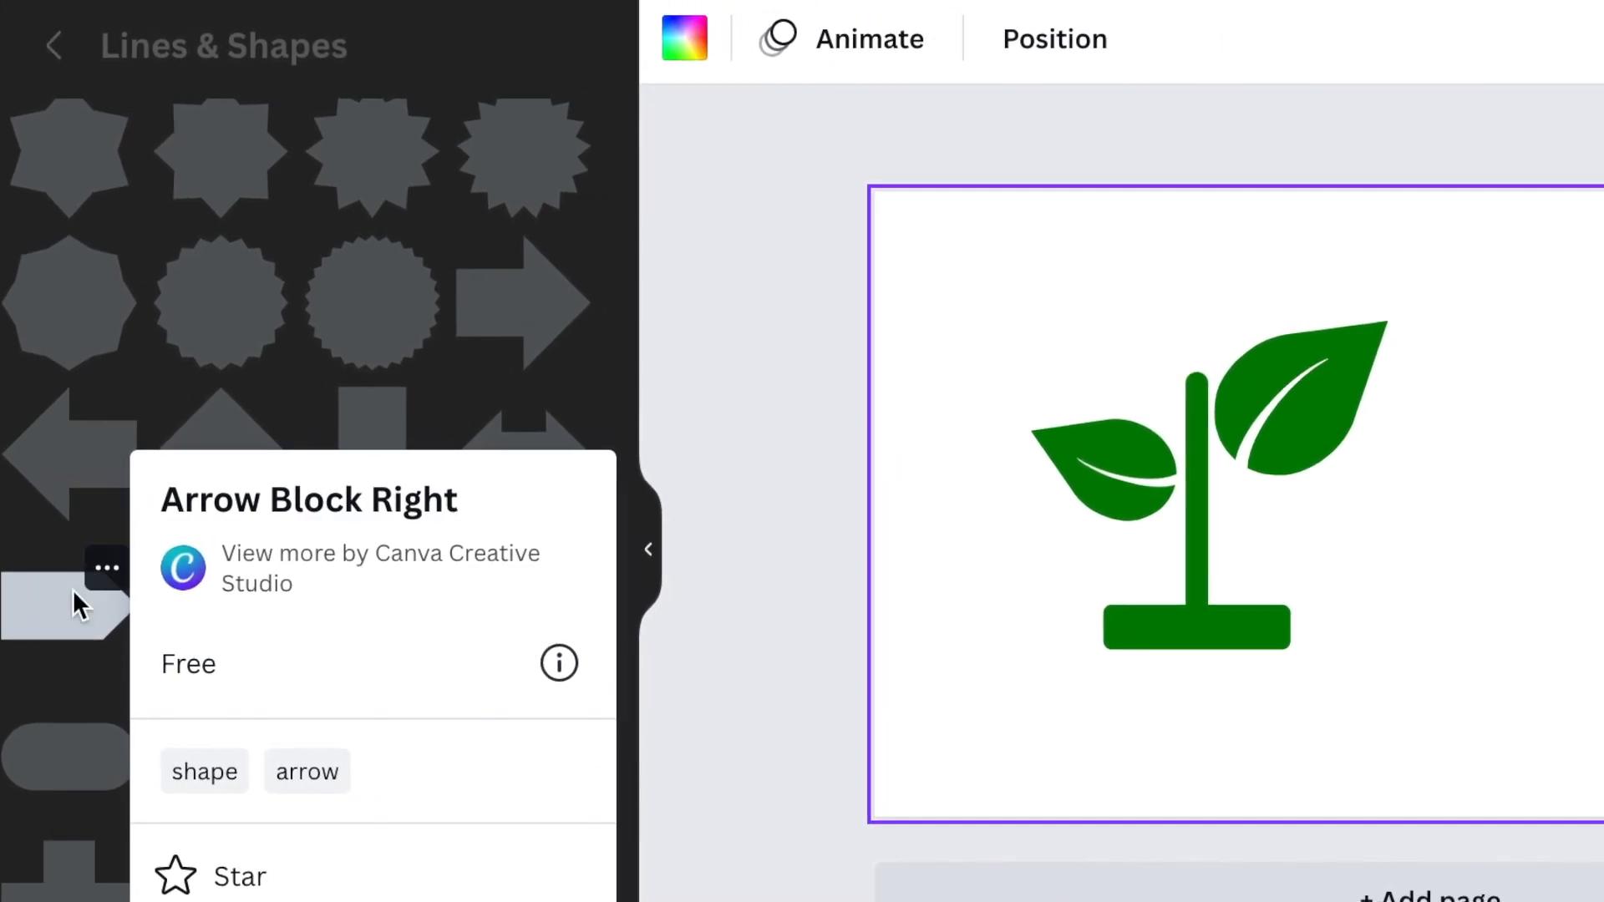
{"action": "key", "text": "Escape"}
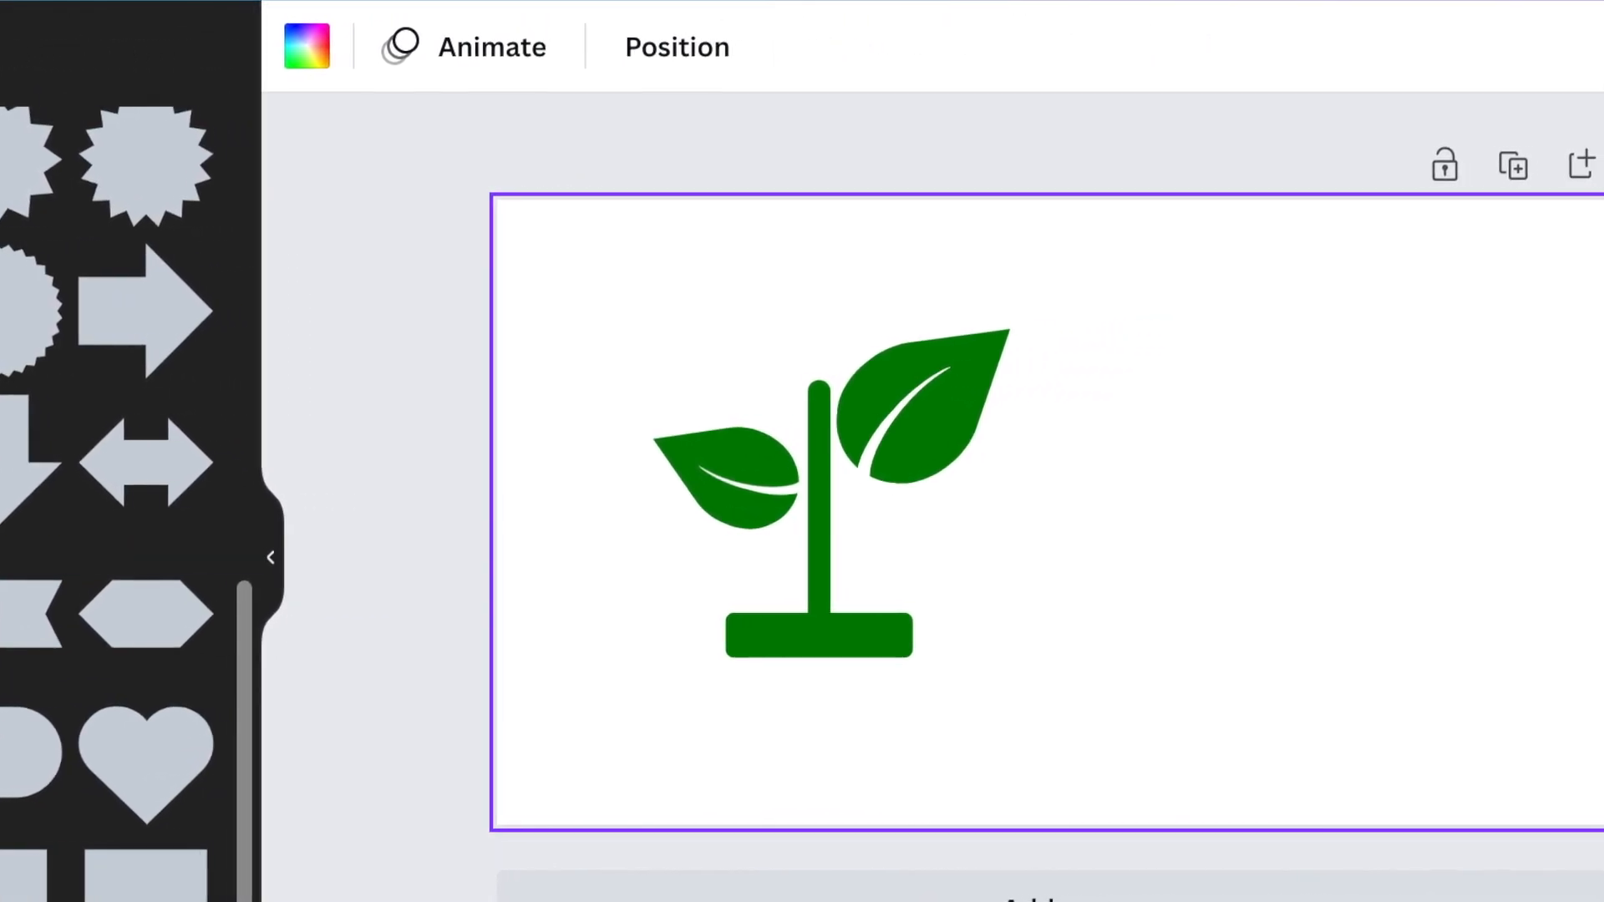
{"action": "left_click", "coordinate": [21, 619]}
{"action": "left_click_drag", "start_coordinate": [794, 651], "coordinate": [756, 640]}
{"action": "left_click_drag", "start_coordinate": [929, 641], "coordinate": [929, 641]}
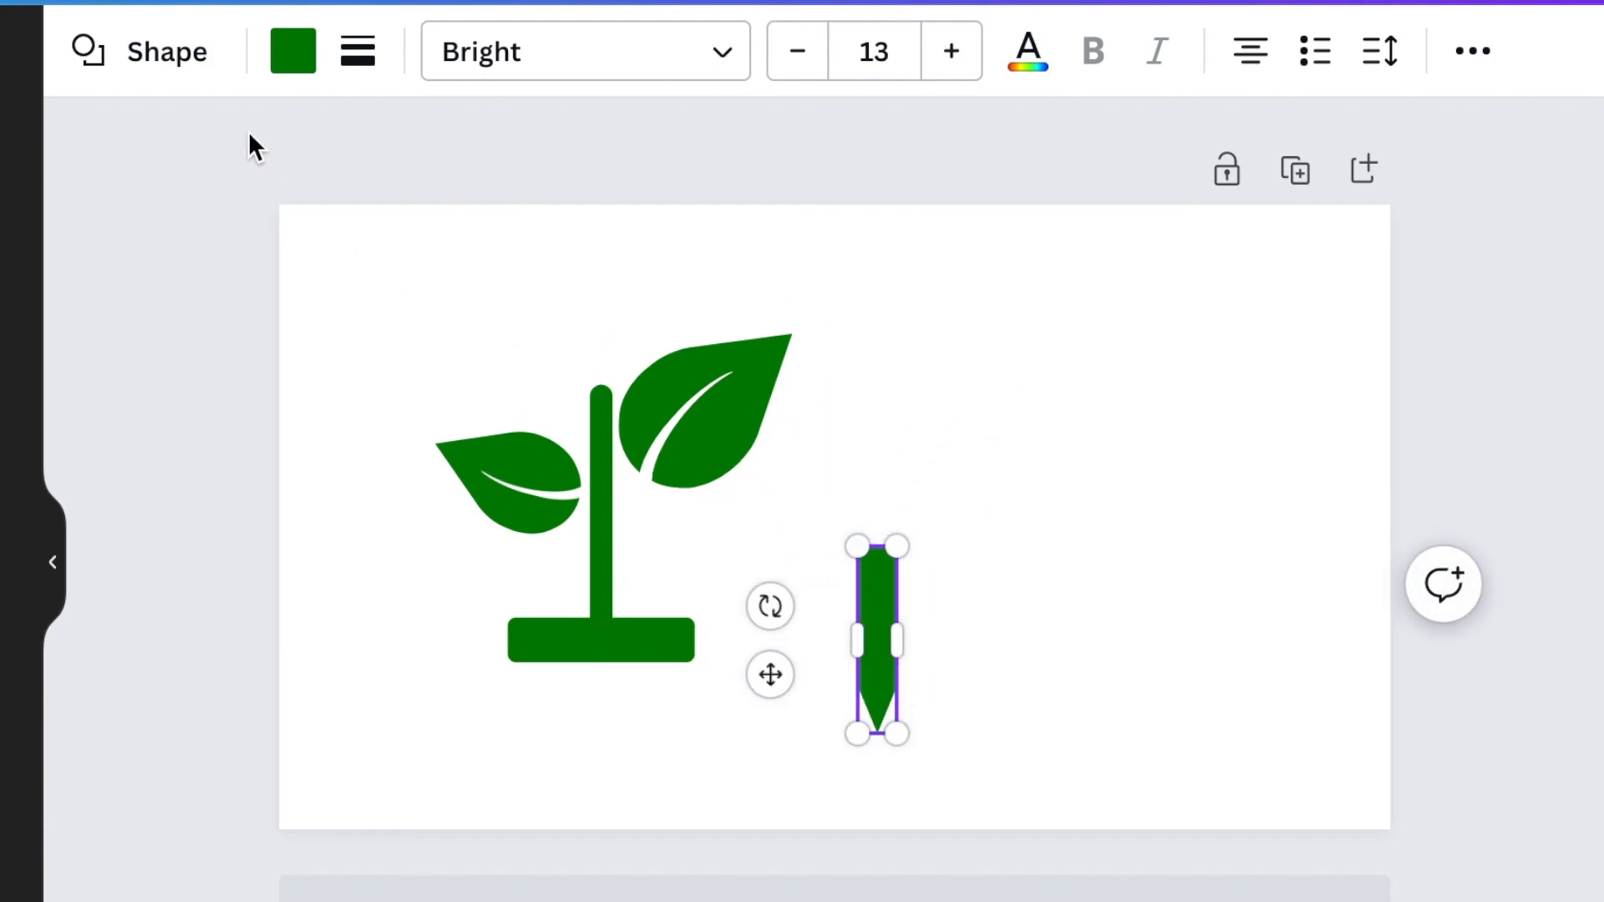
{"action": "left_click", "coordinate": [359, 51]}
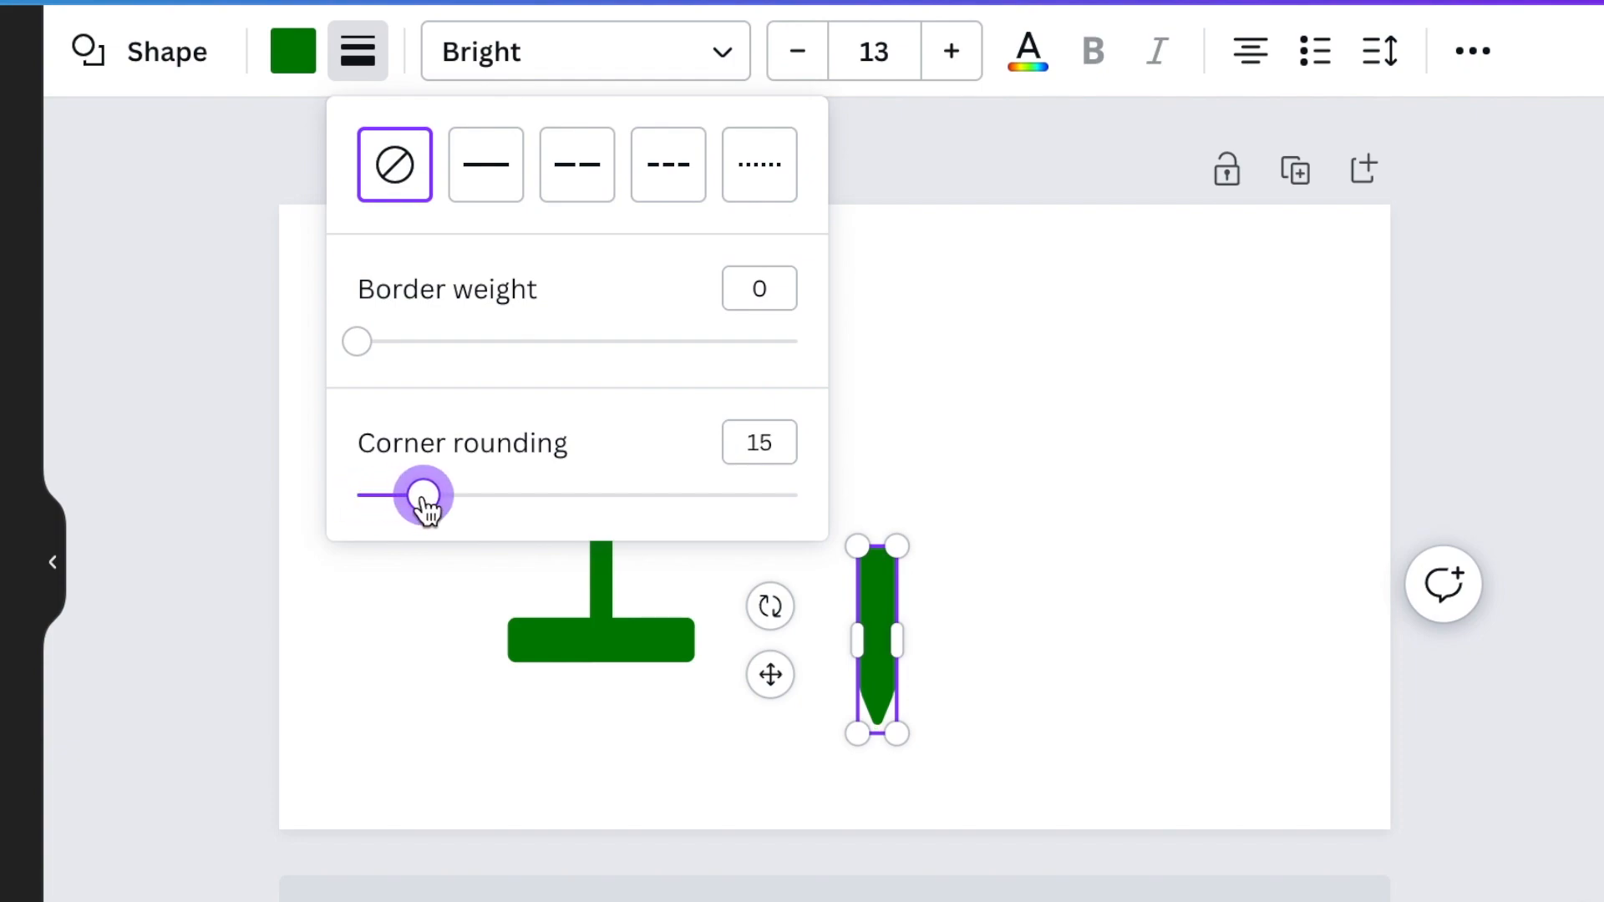
{"action": "left_click_drag", "start_coordinate": [896, 641], "coordinate": [536, 739]}
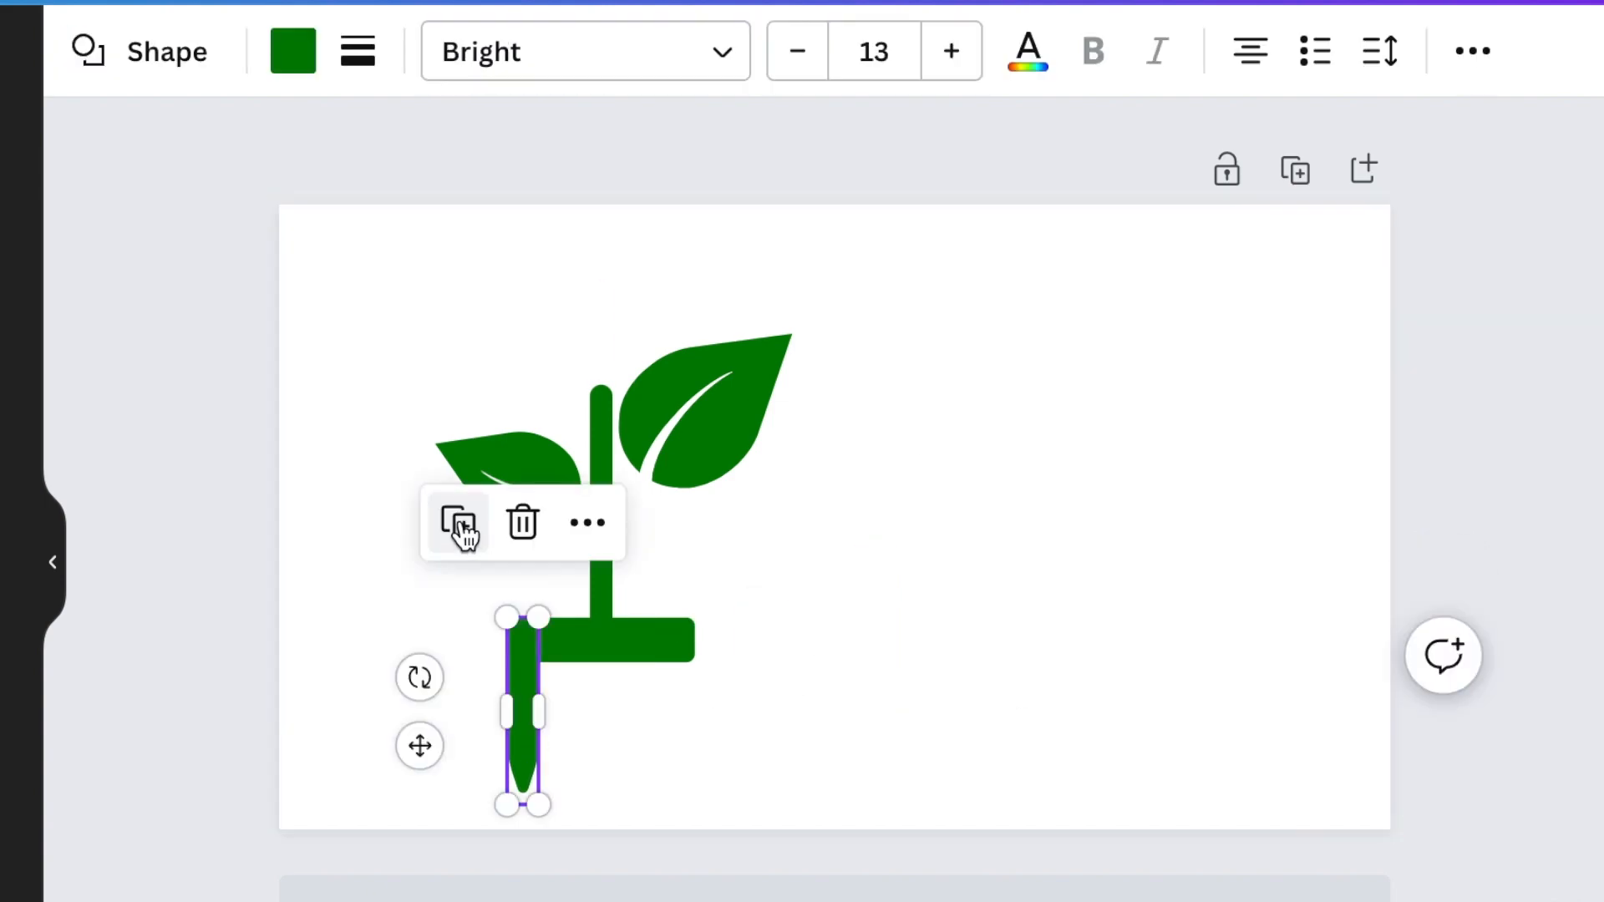
Duplicate the tine twice and place the copies under the bar's middle and right end to complete the fork
{"action": "left_click", "coordinate": [472, 536]}
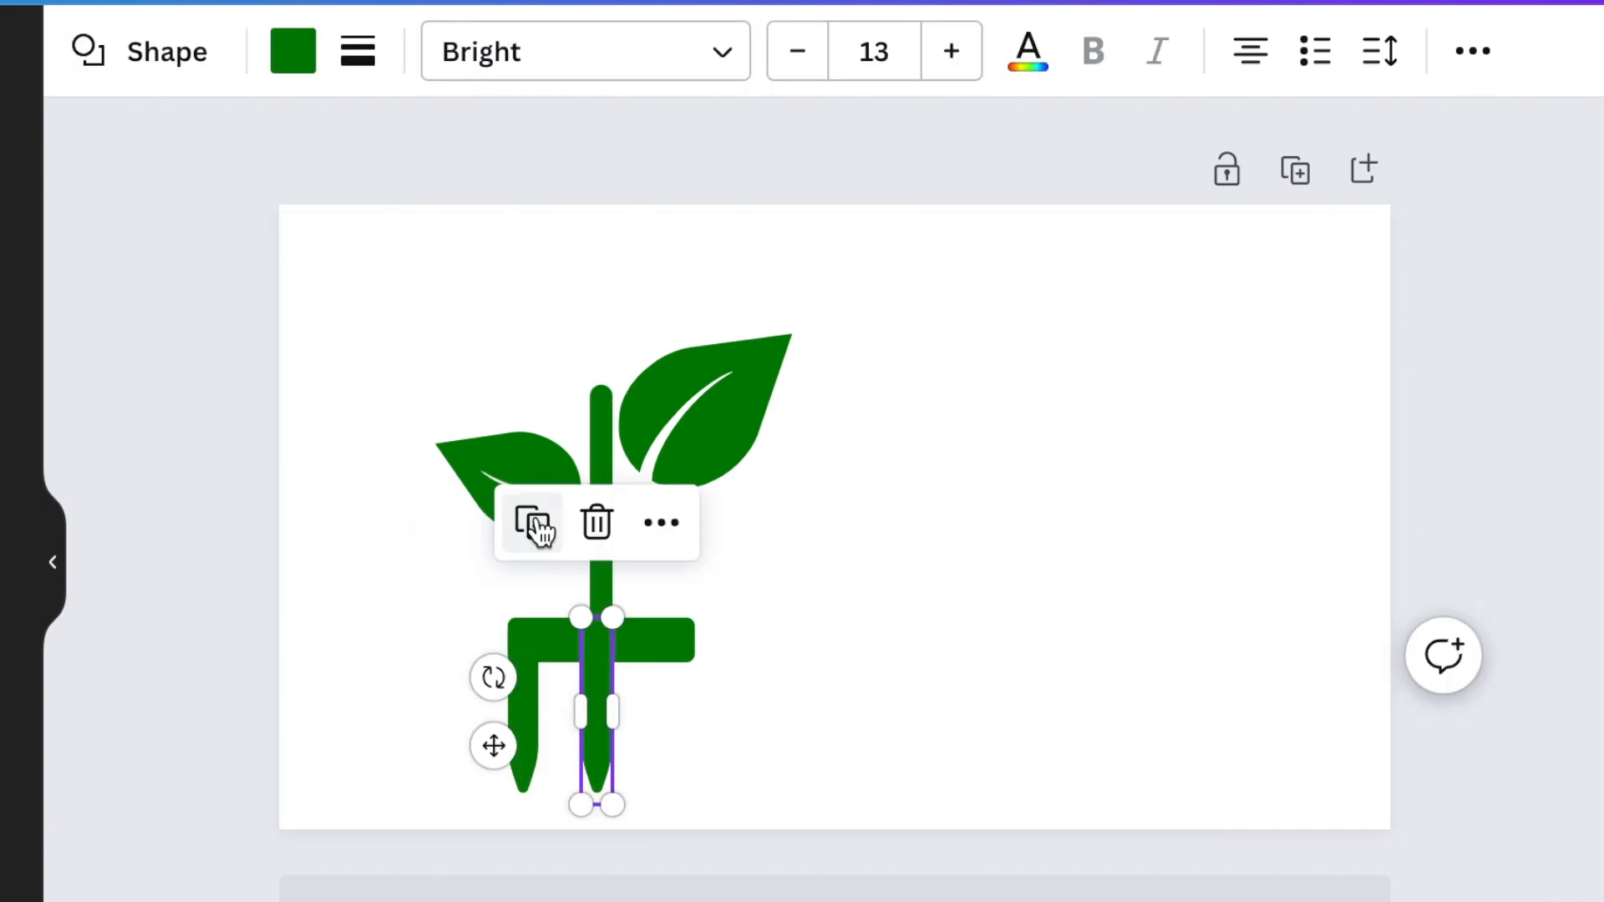
{"action": "left_click", "coordinate": [534, 524]}
{"action": "left_click", "coordinate": [908, 758]}
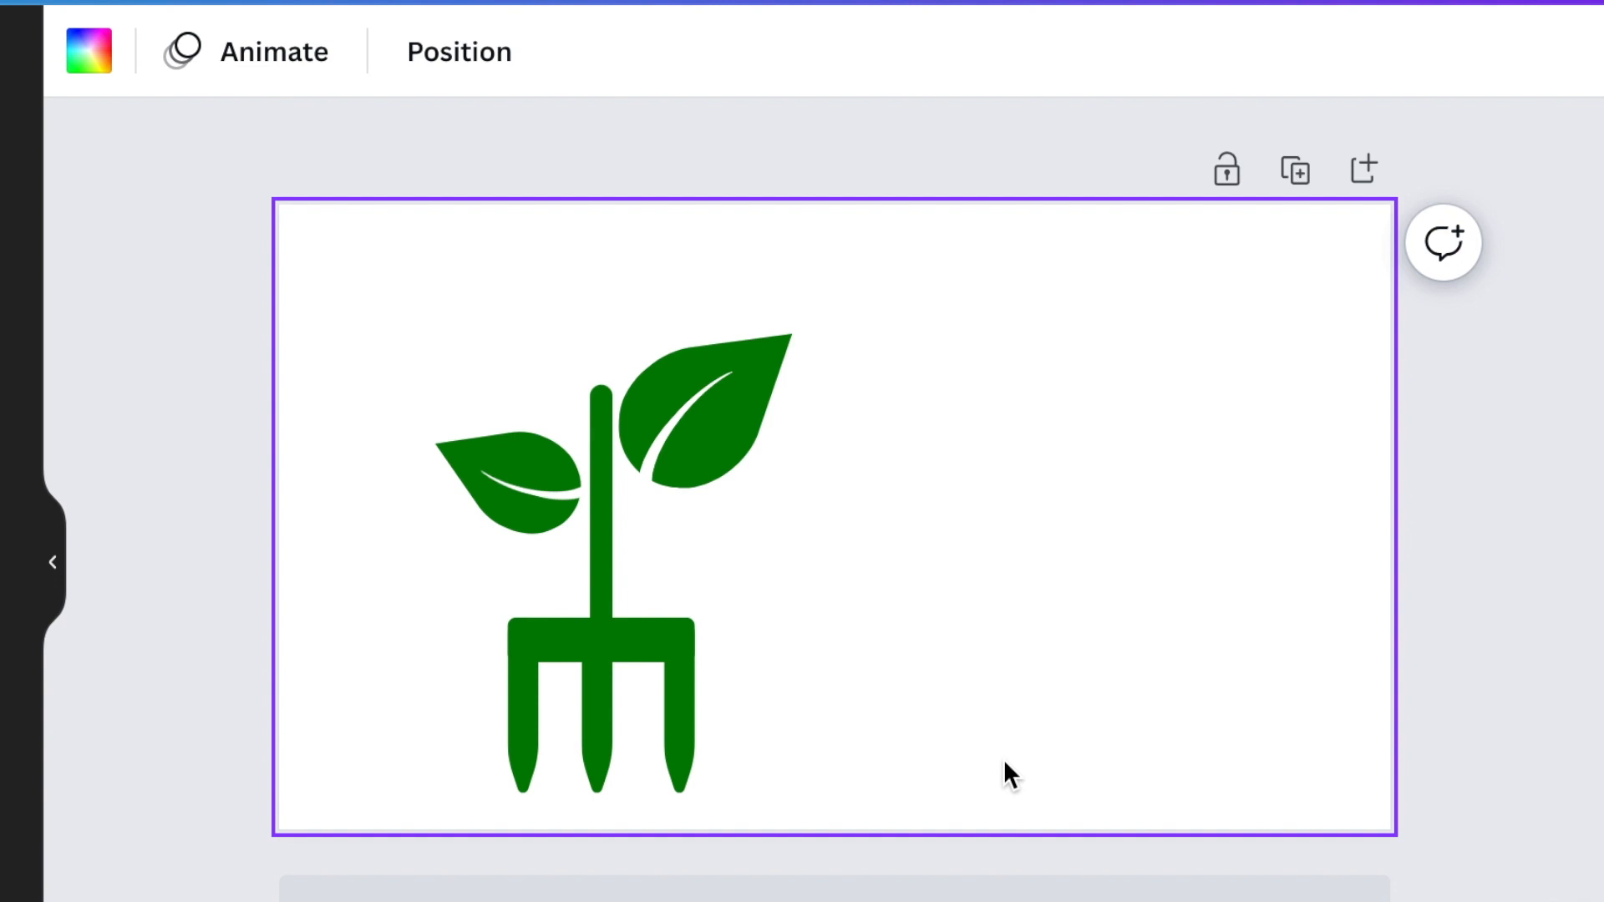
{"action": "left_click", "coordinate": [165, 512]}
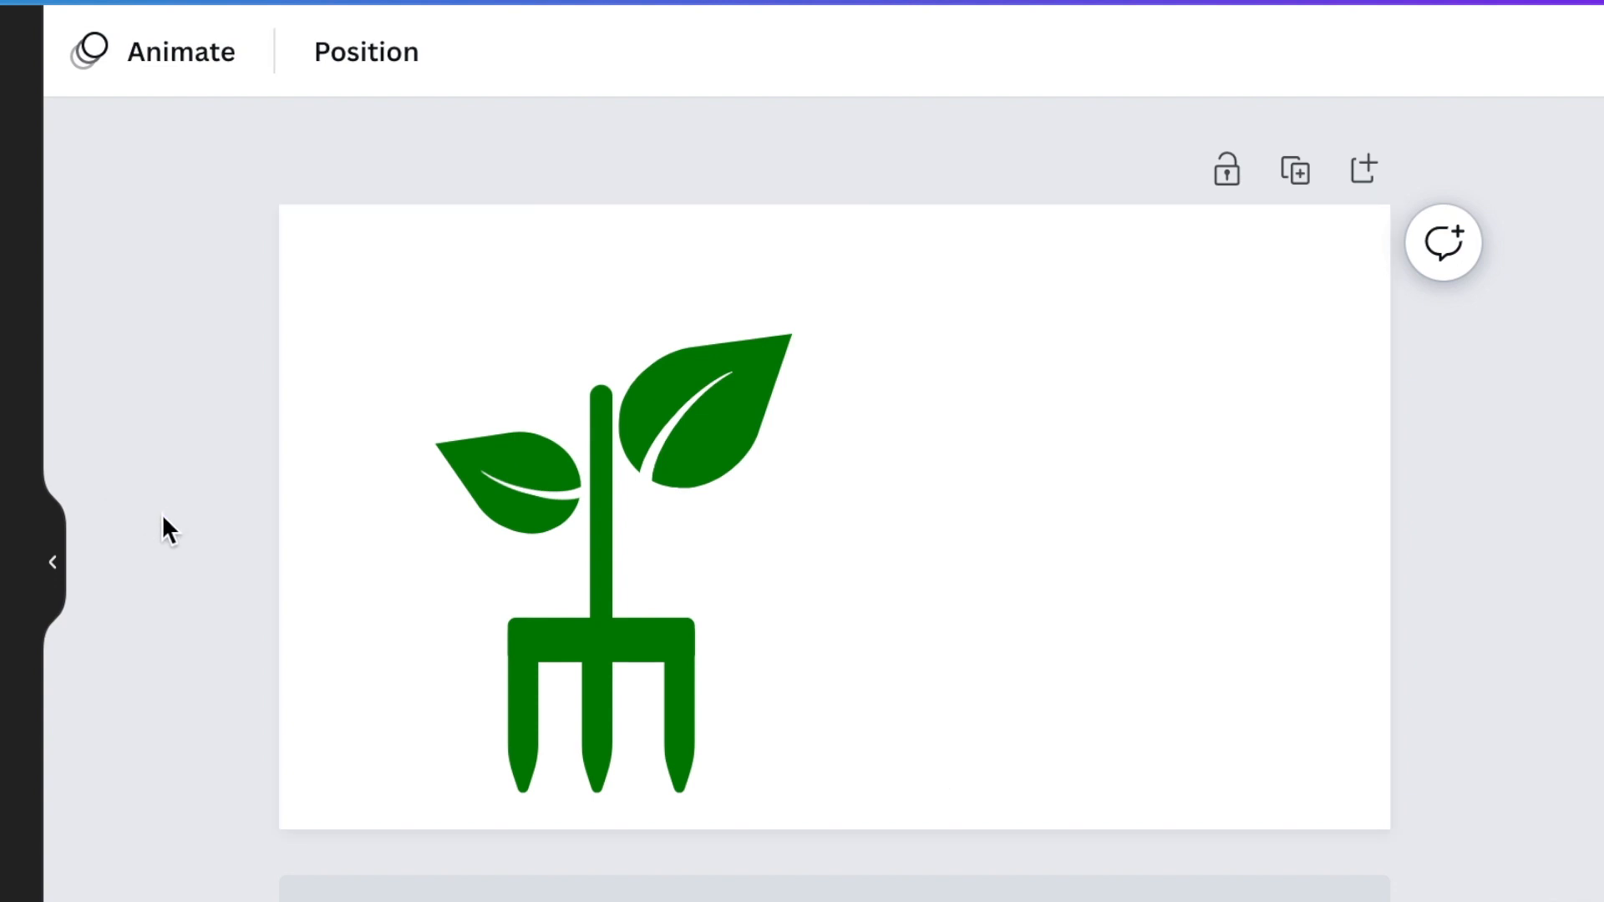
Add a text box reading NATURE, enlarge it to size 171, and place it beside the fork
{"action": "key", "text": "t"}
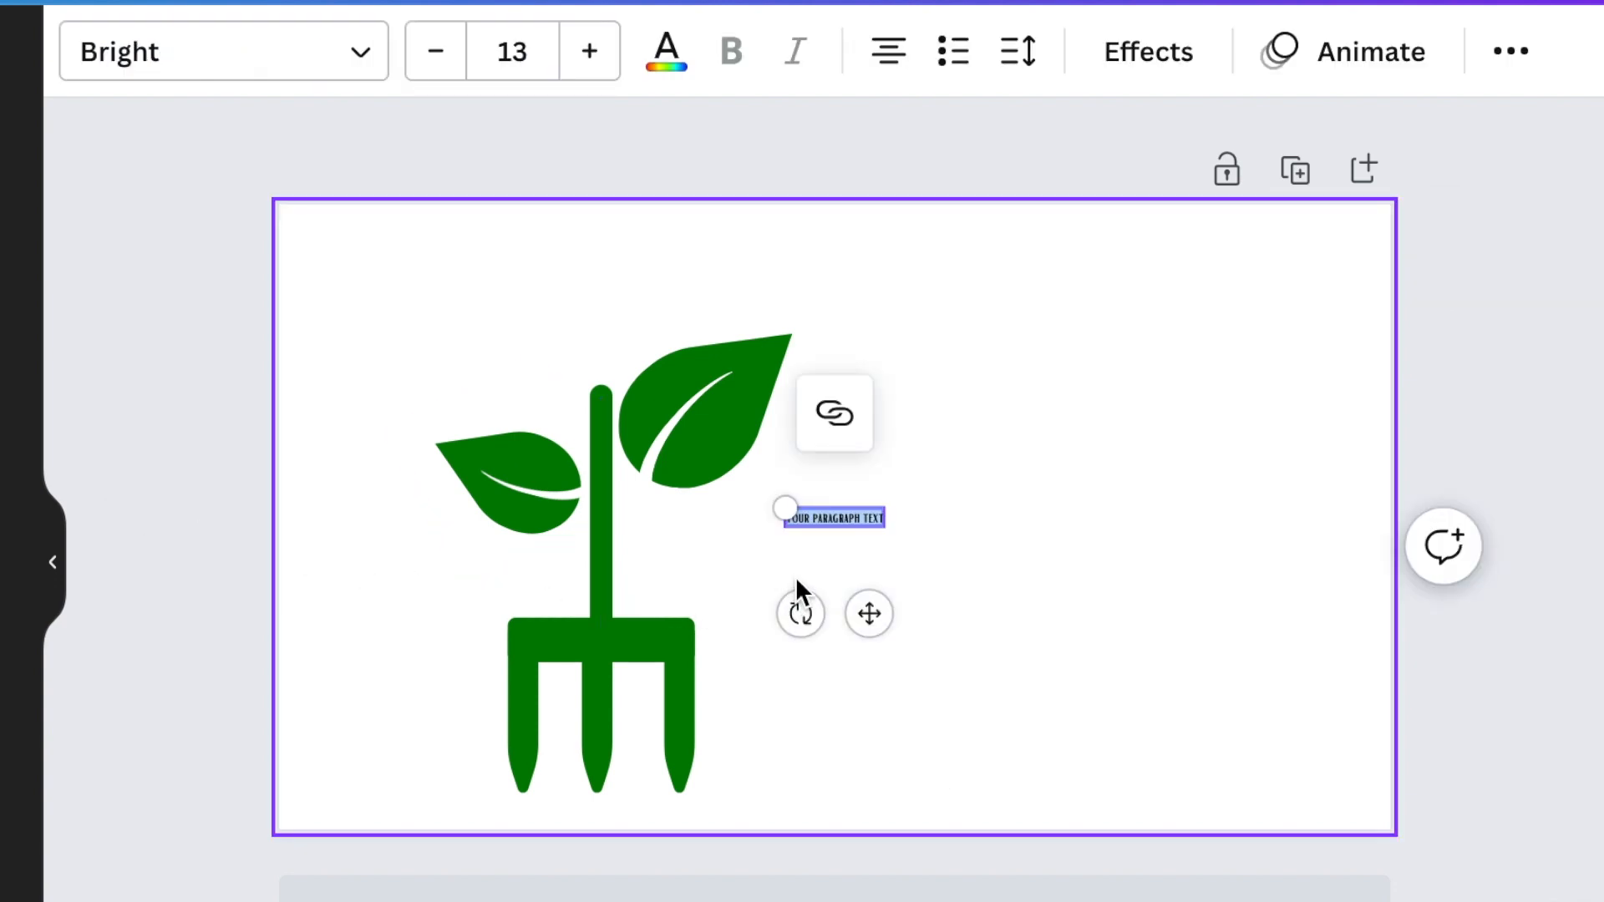
{"action": "left_click_drag", "start_coordinate": [867, 613], "coordinate": [983, 640]}
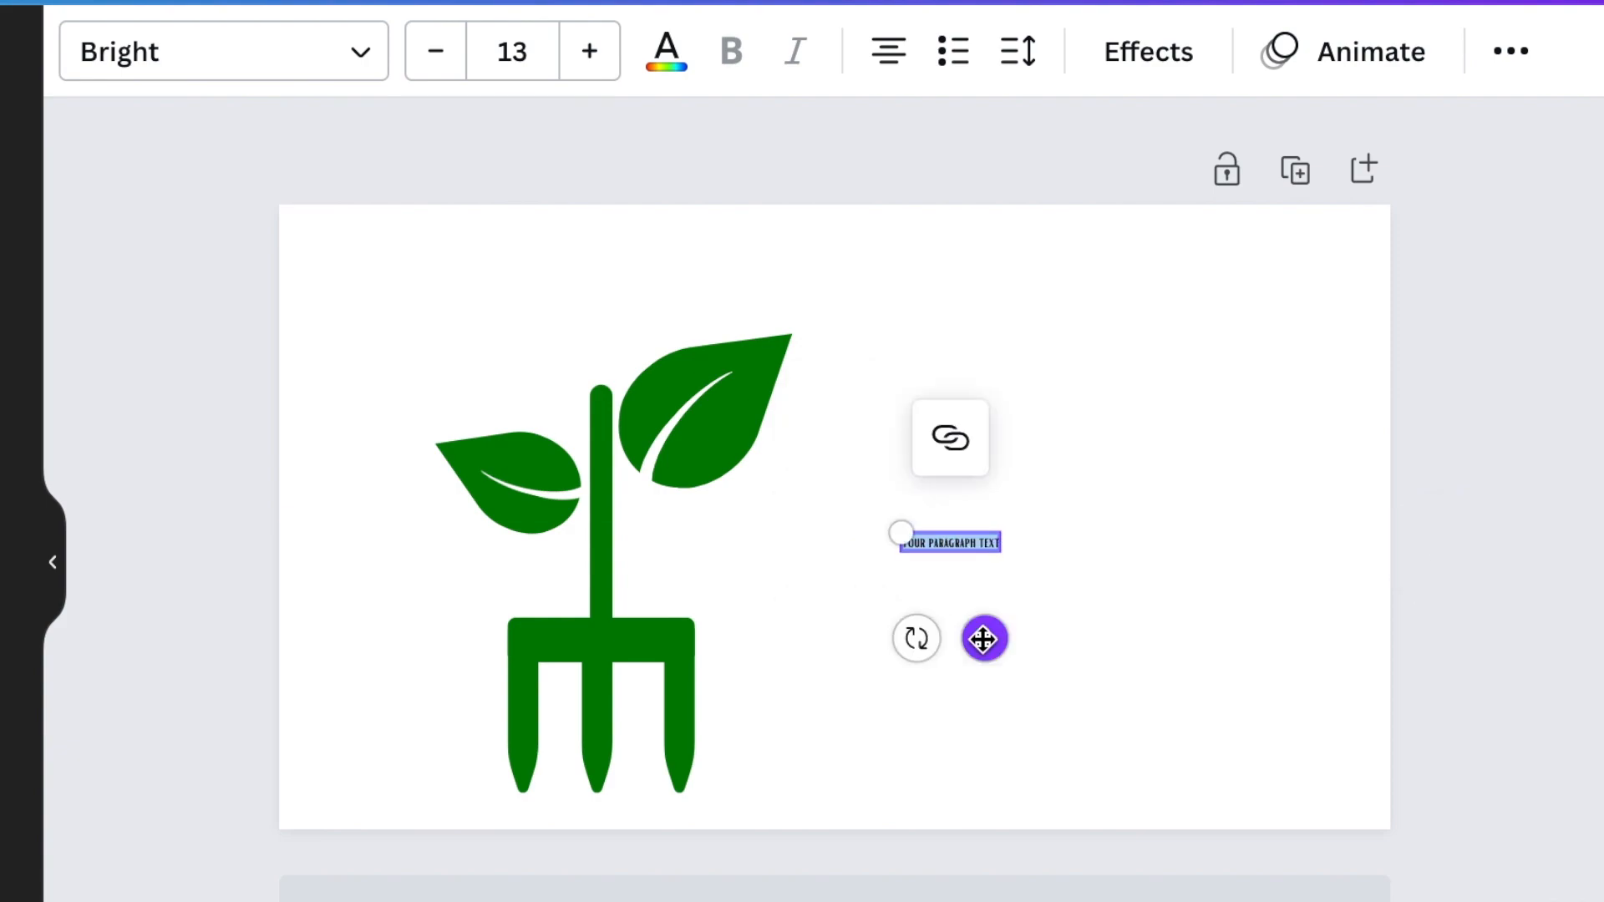
{"action": "left_click_drag", "start_coordinate": [902, 533], "coordinate": [590, 480]}
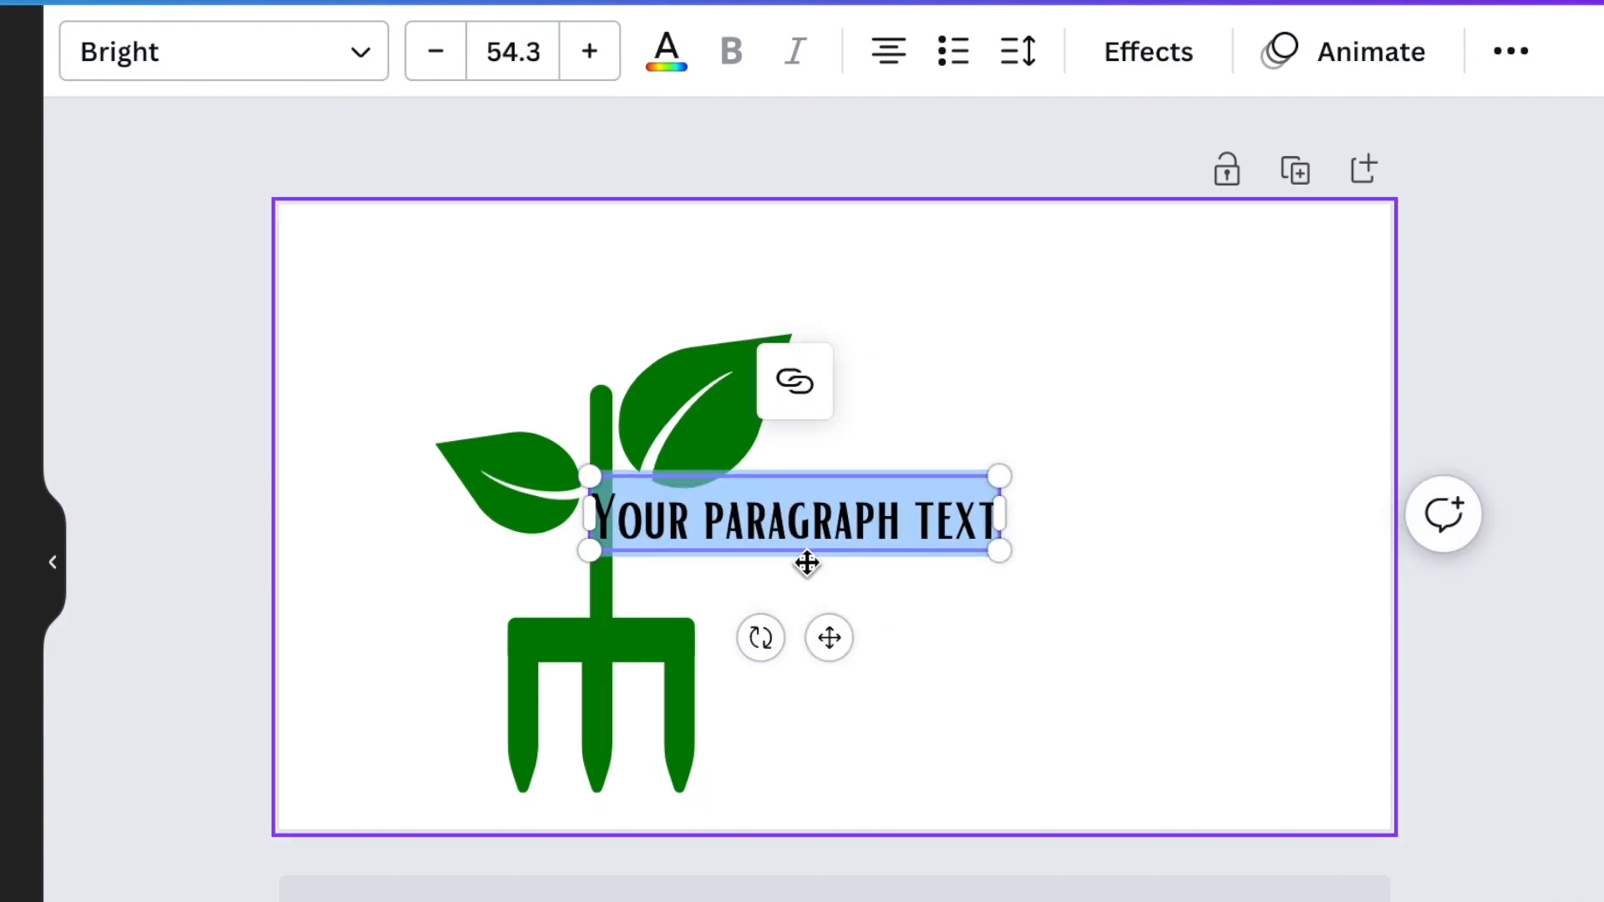
{"action": "type", "text": "NATURE"}
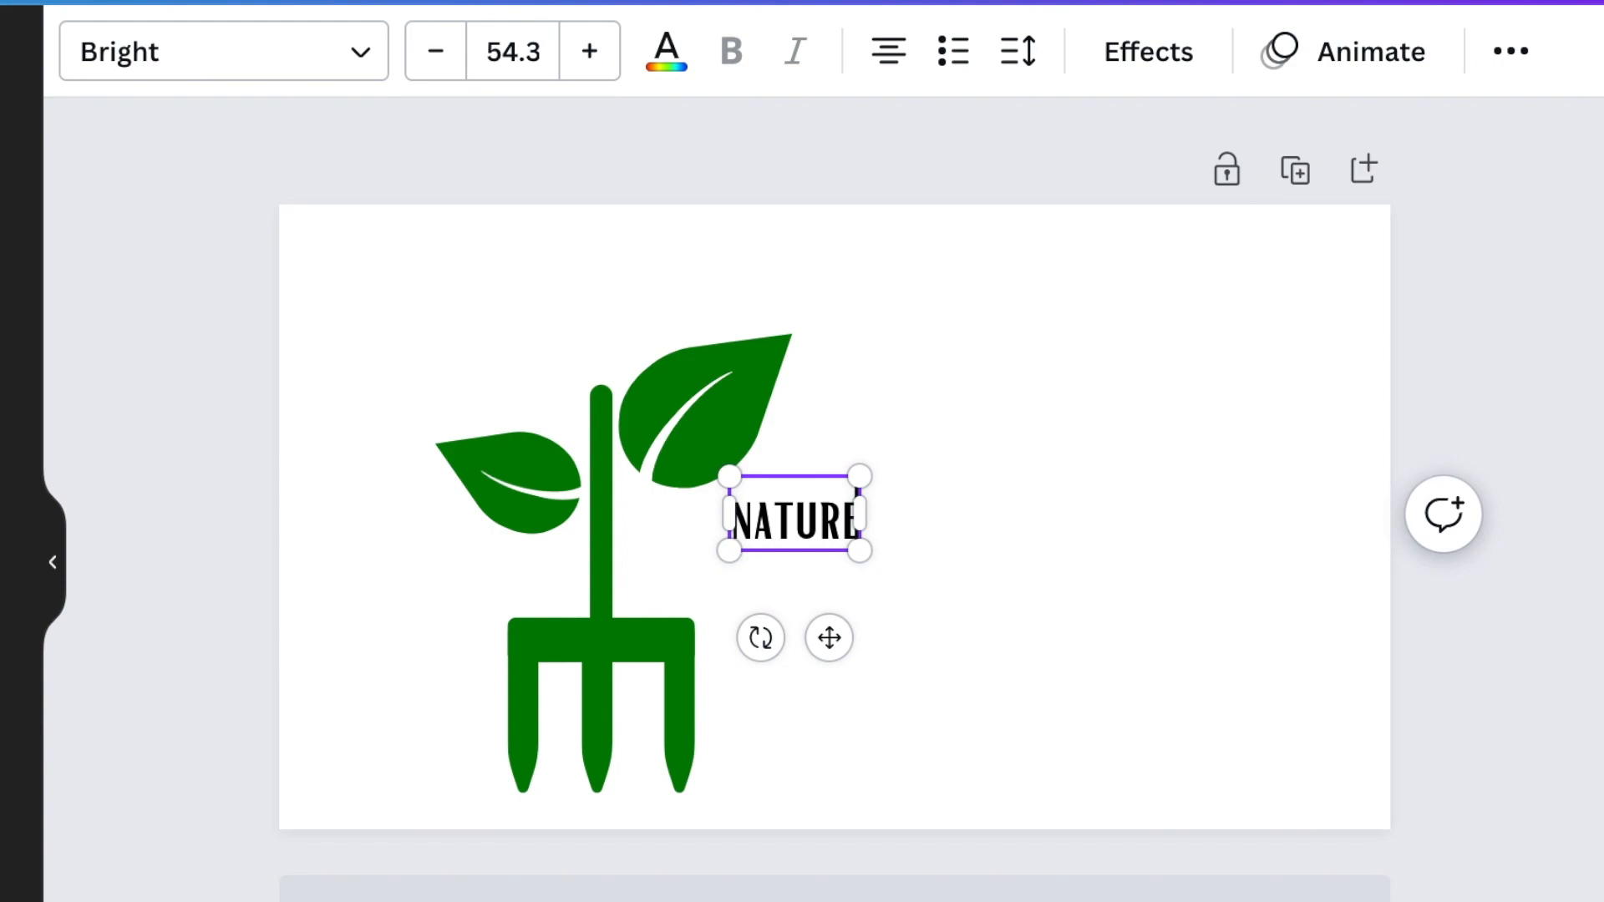
{"action": "left_click_drag", "start_coordinate": [859, 551], "coordinate": [1156, 730]}
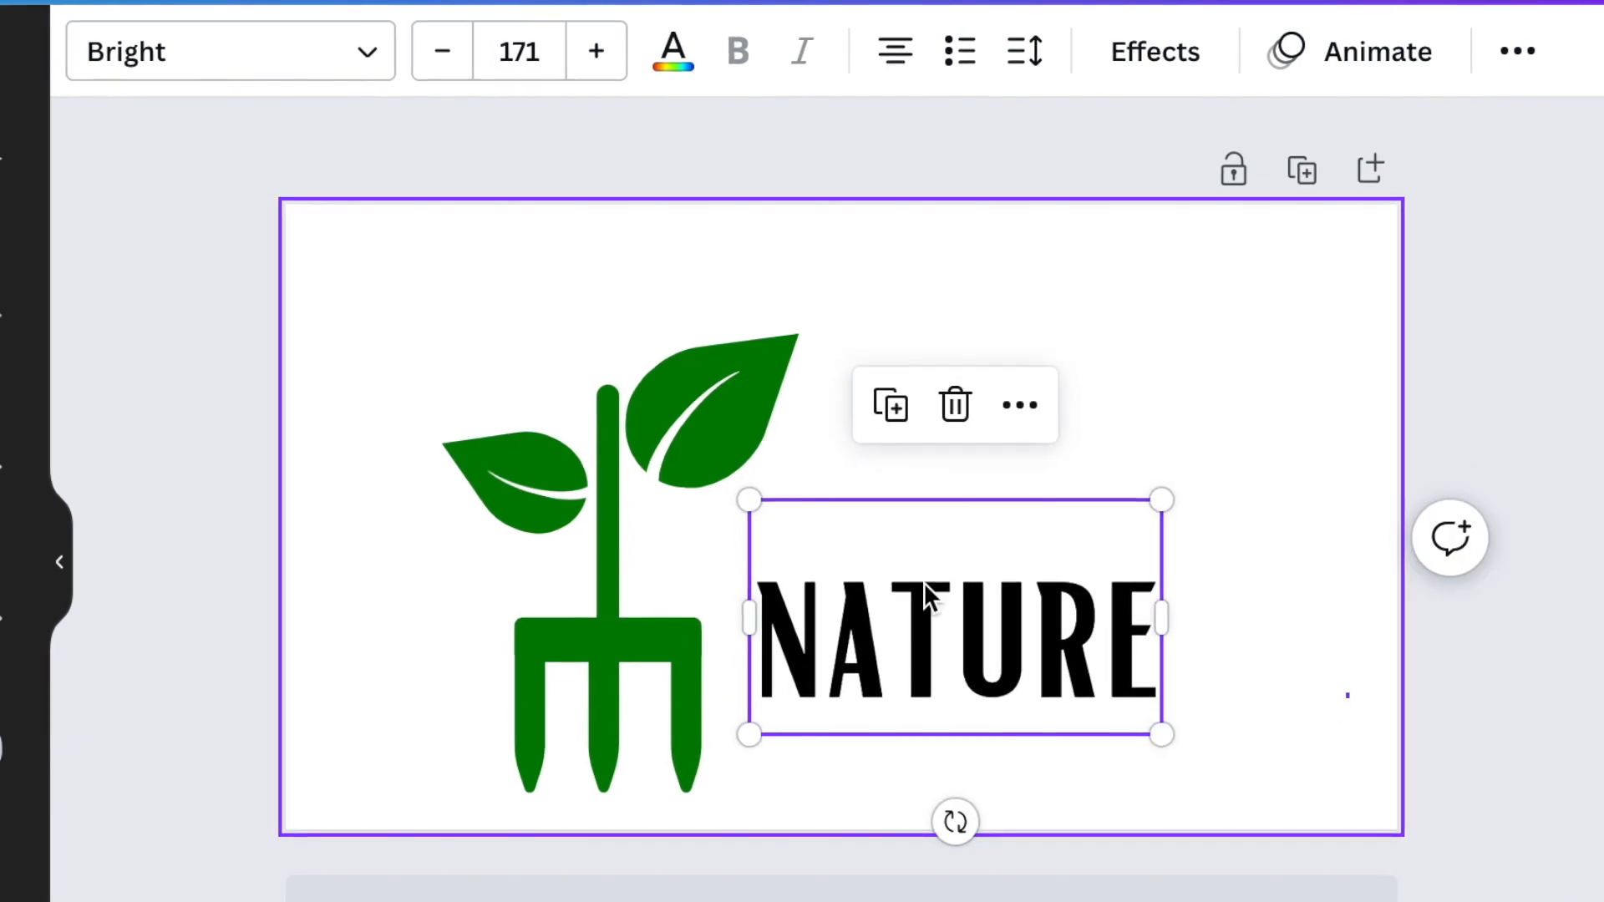
{"action": "key", "text": "Escape"}
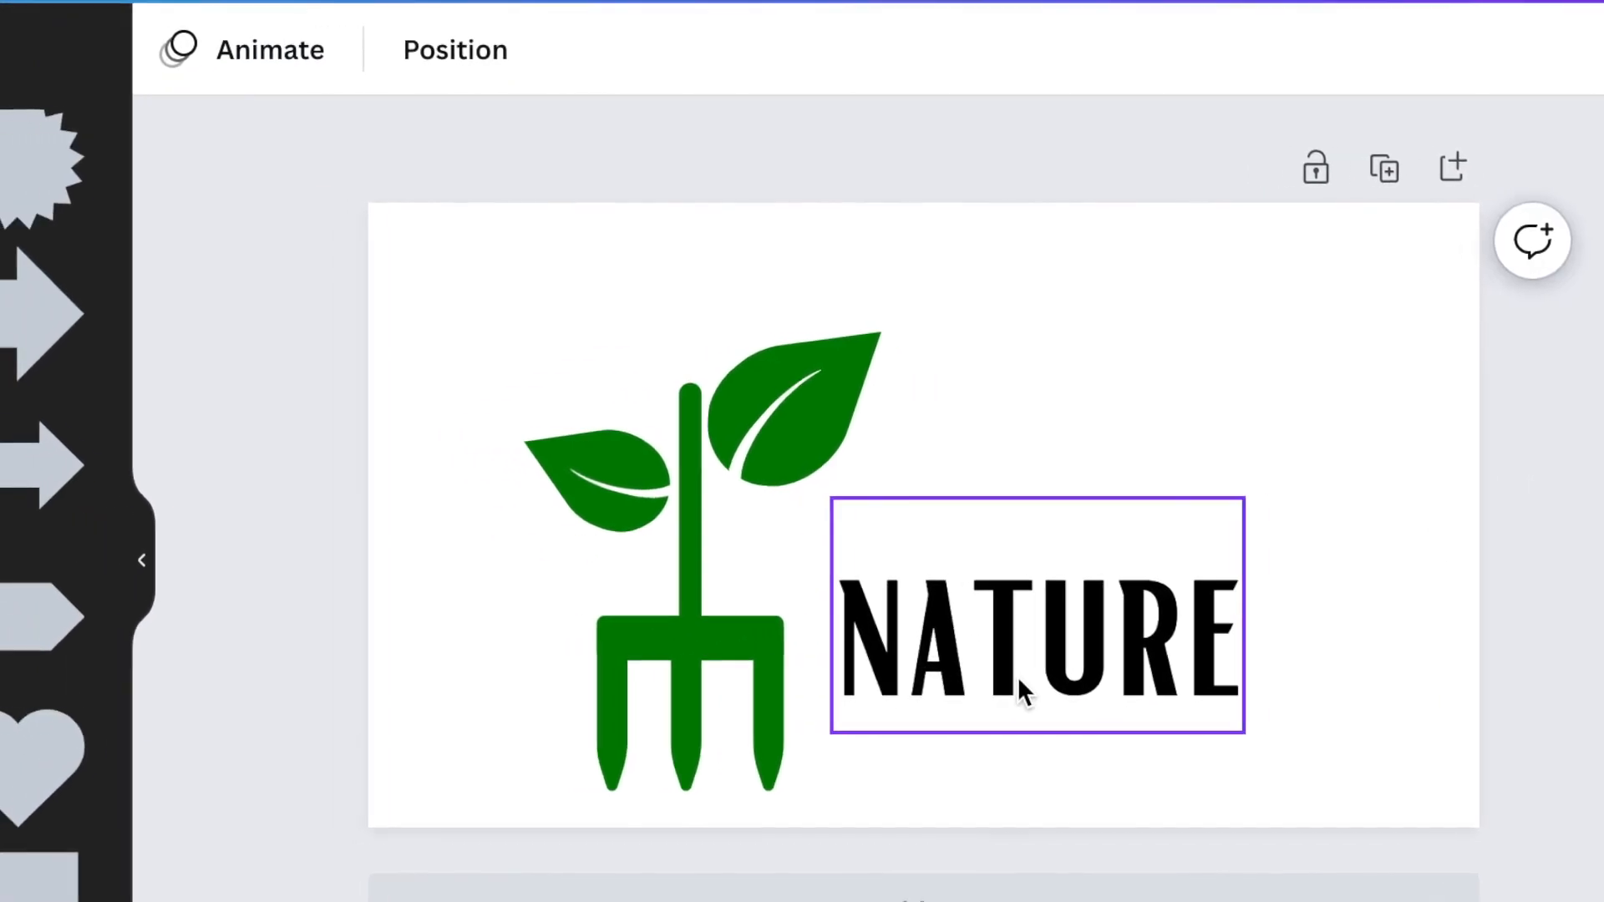
Set the NATURE text to the Wedges font at size 132 and colour it the same green as the plant
{"action": "left_click", "coordinate": [1017, 675]}
{"action": "left_click", "coordinate": [769, 61]}
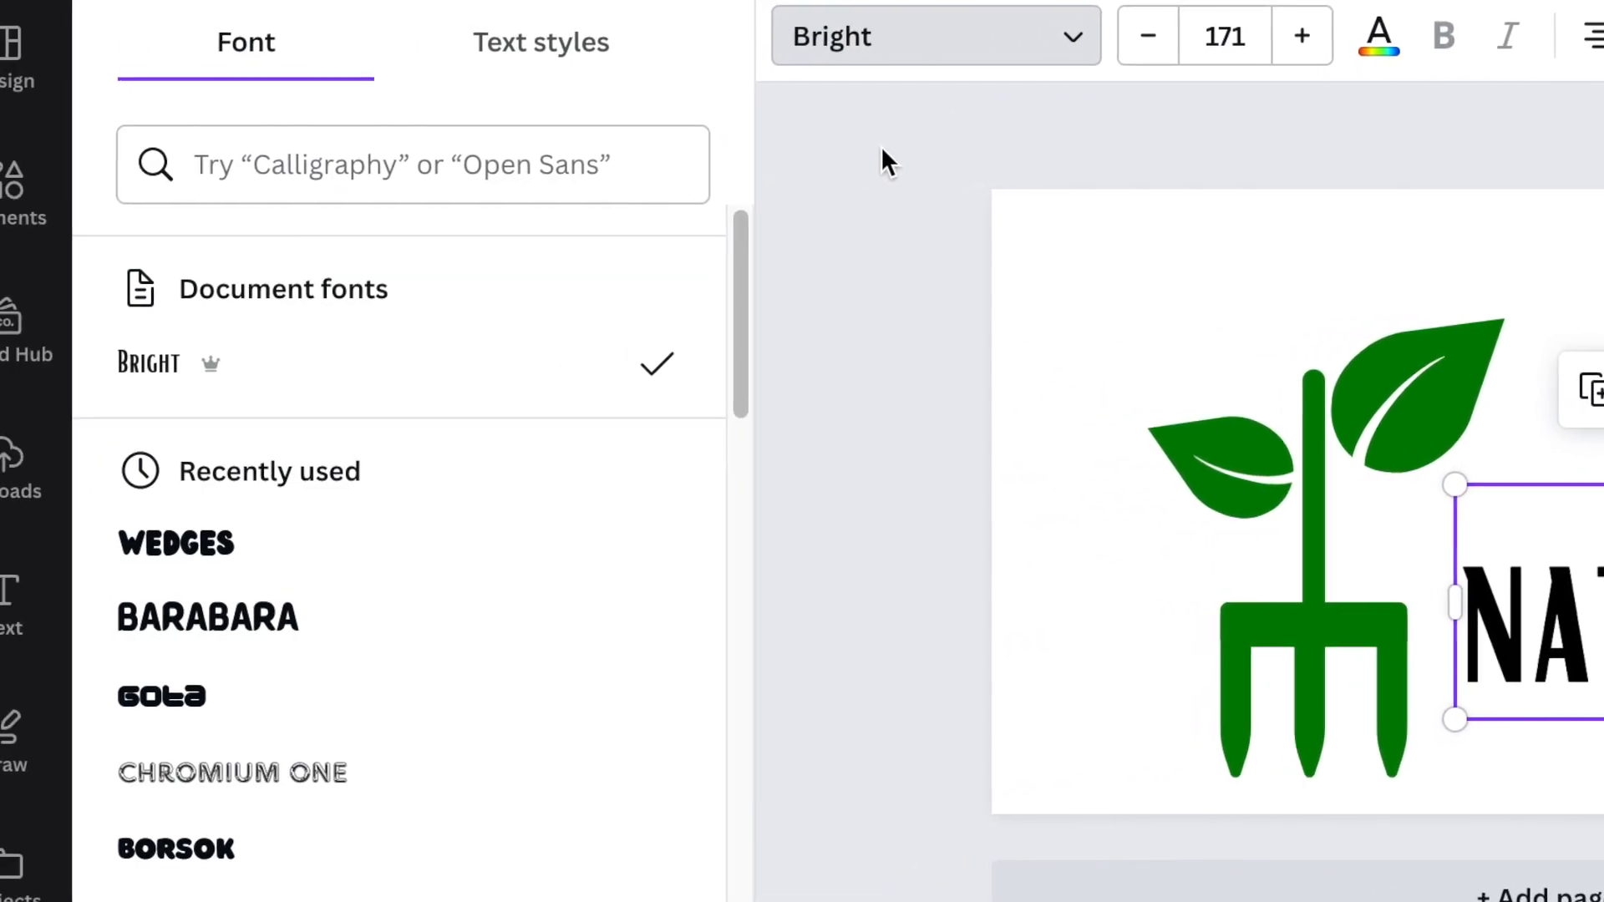
{"action": "left_click", "coordinate": [390, 576]}
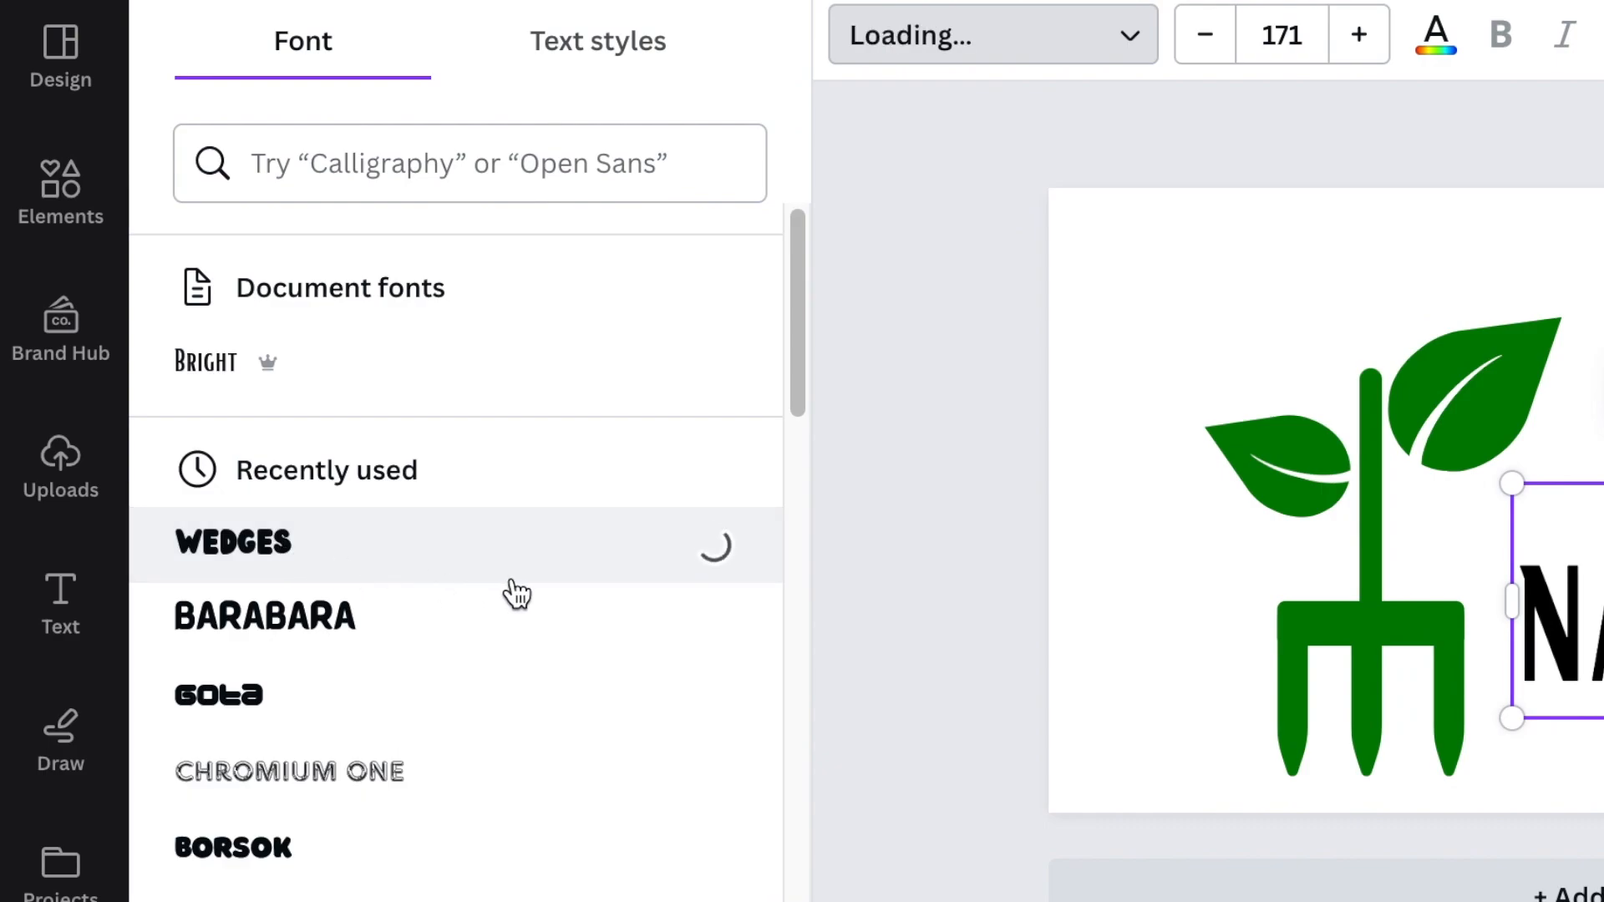
{"action": "left_click_drag", "start_coordinate": [1335, 716], "coordinate": [1507, 666]}
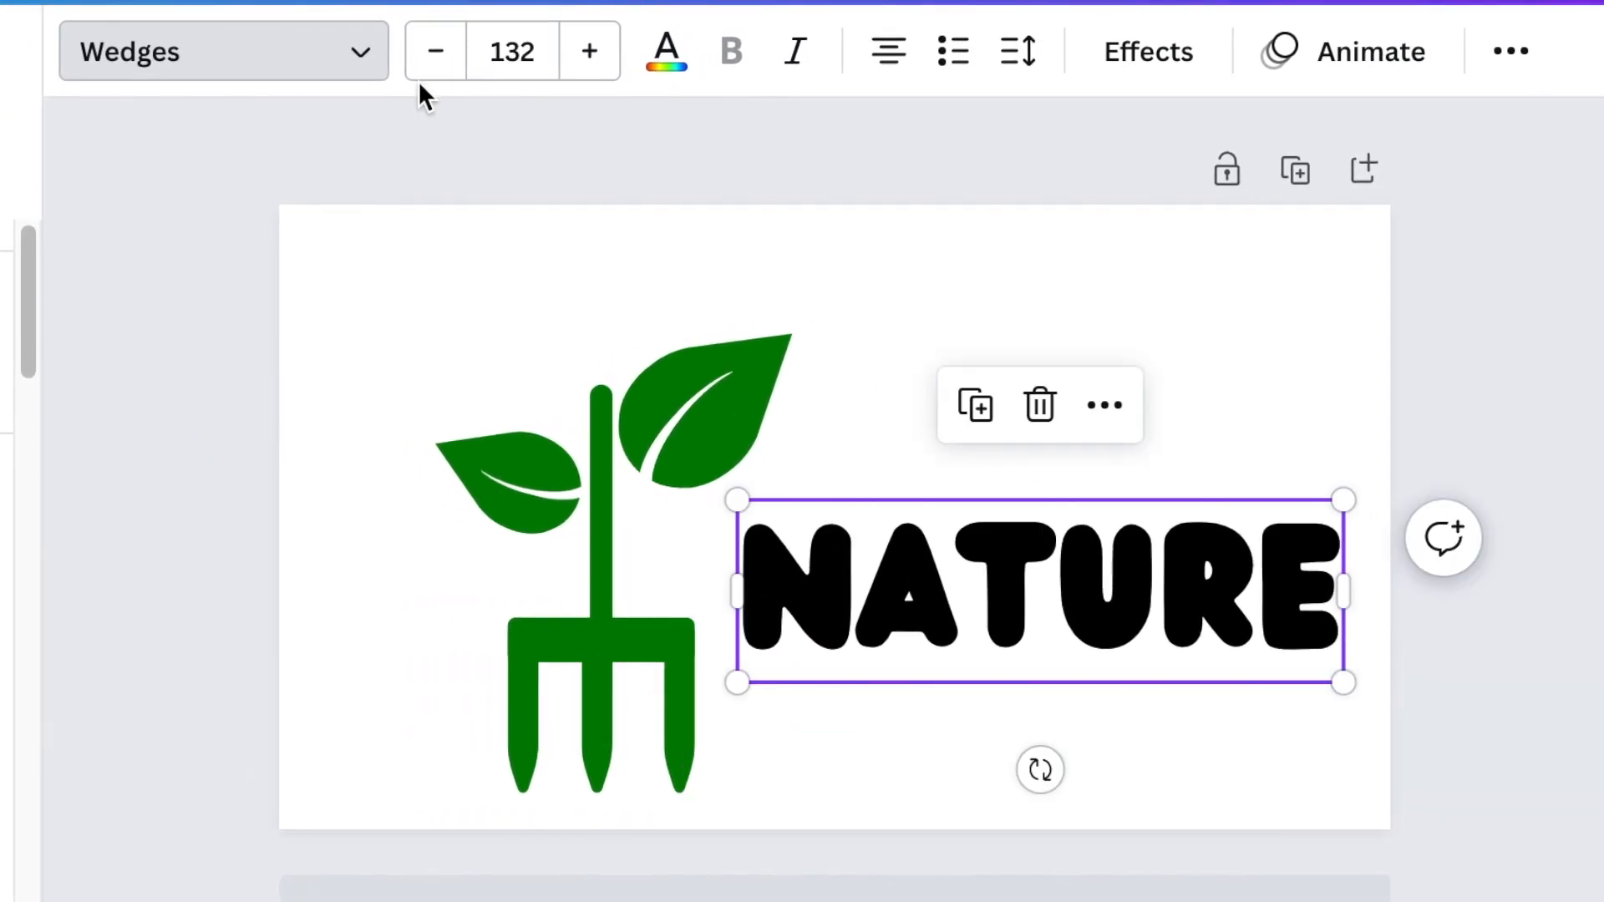
{"action": "left_click", "coordinate": [678, 53]}
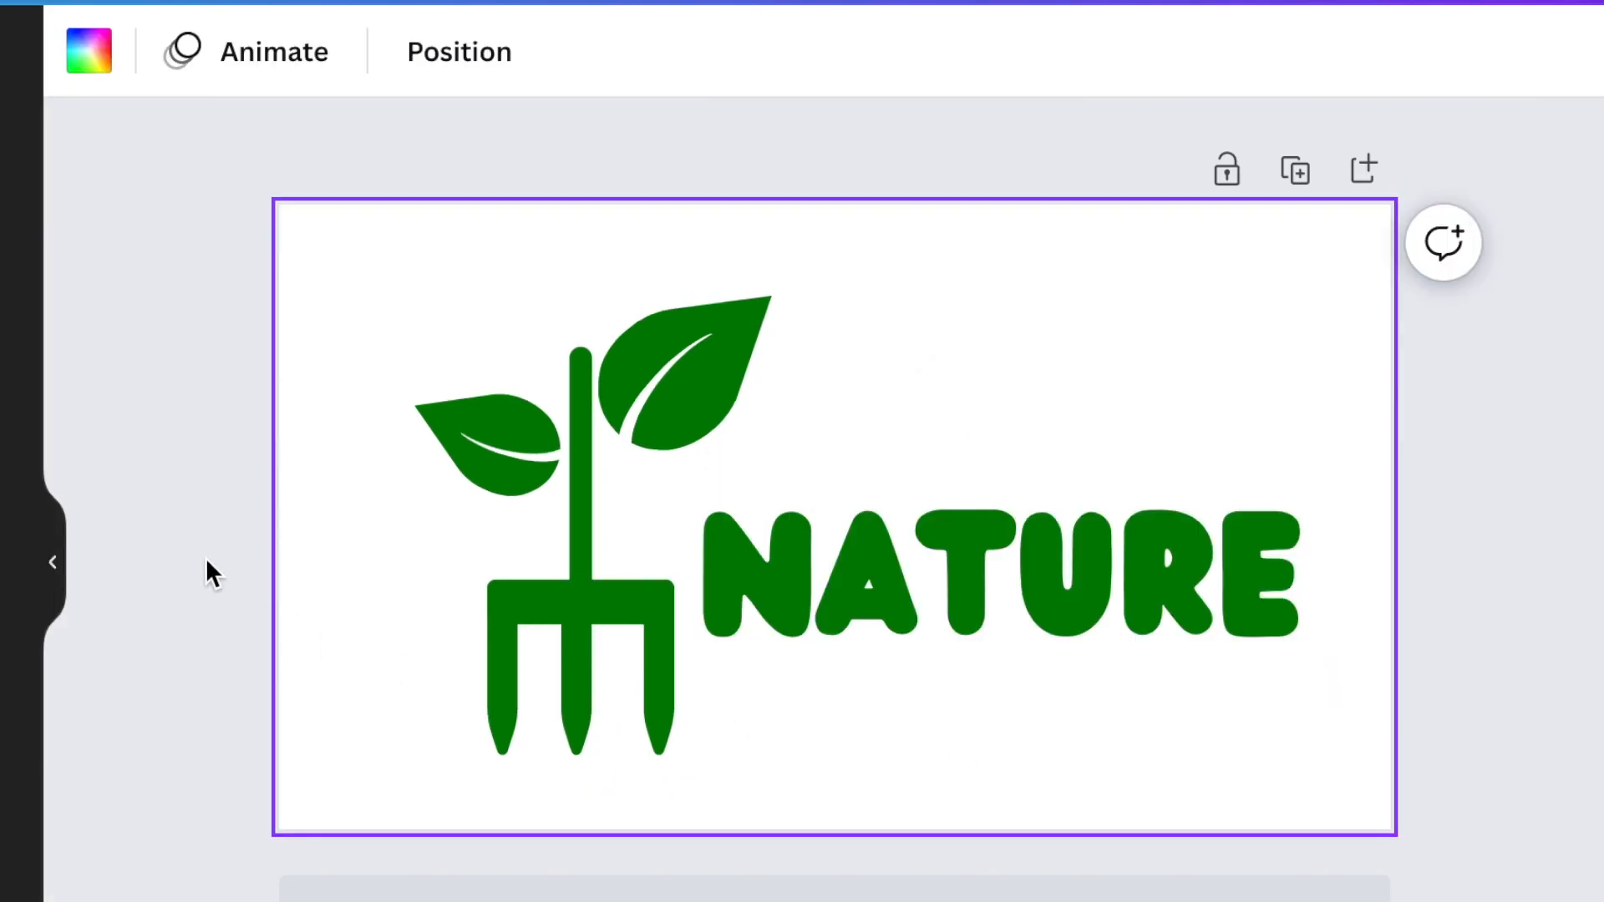
Add the tagline TREE IS LIFE in the same green, enlarge it, and centre it beneath NATURE
{"action": "key", "text": "t"}
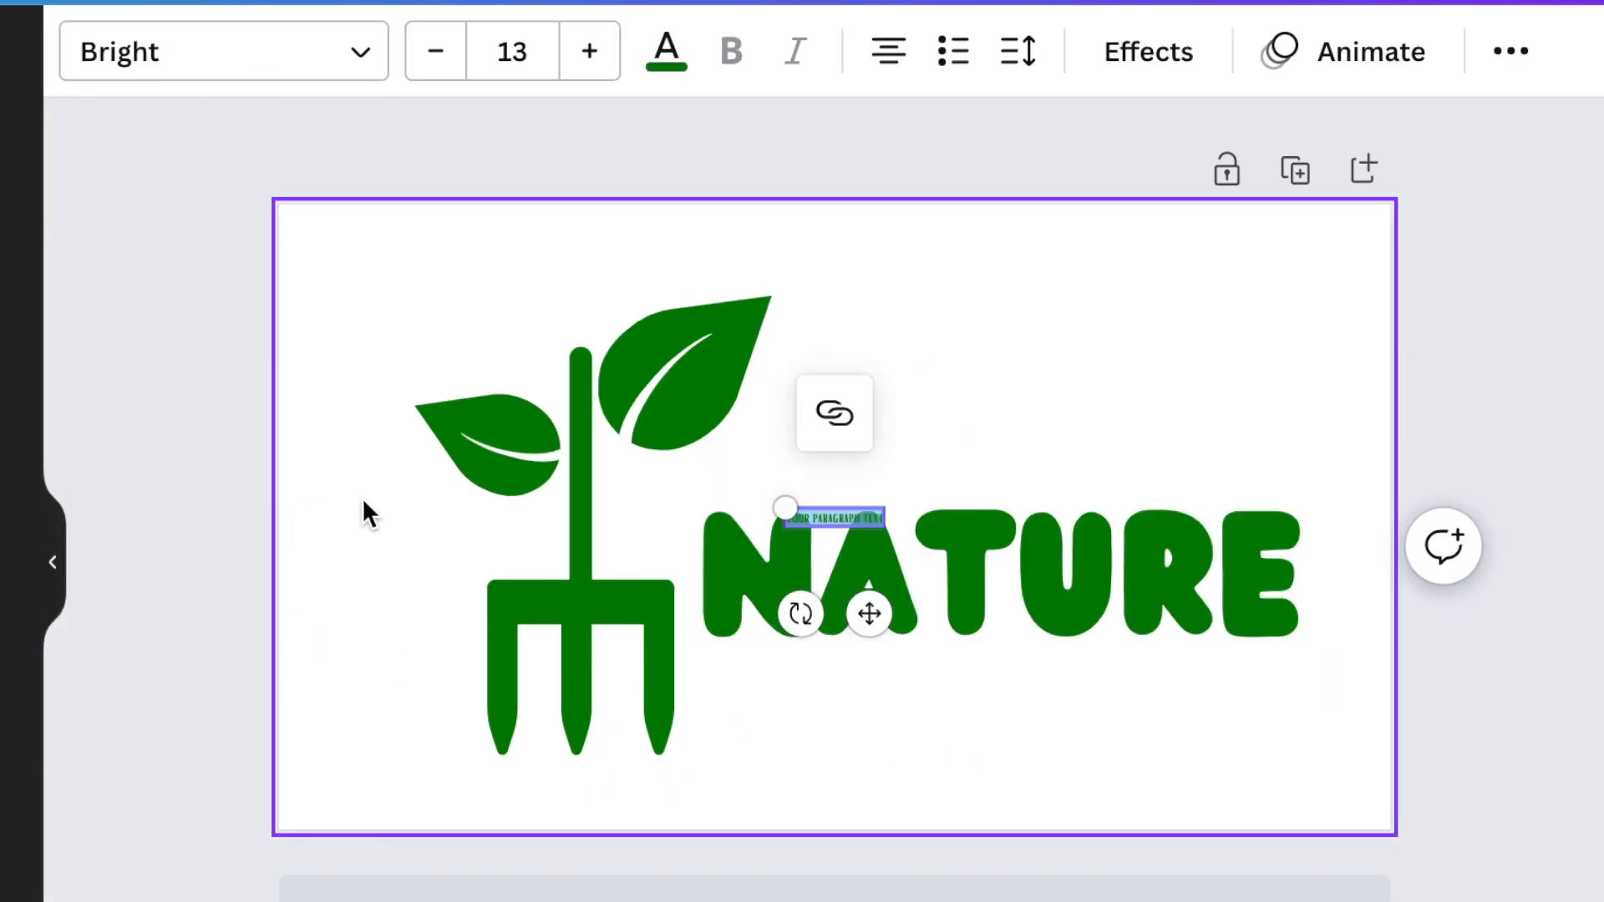
{"action": "left_click_drag", "start_coordinate": [909, 619], "coordinate": [577, 664]}
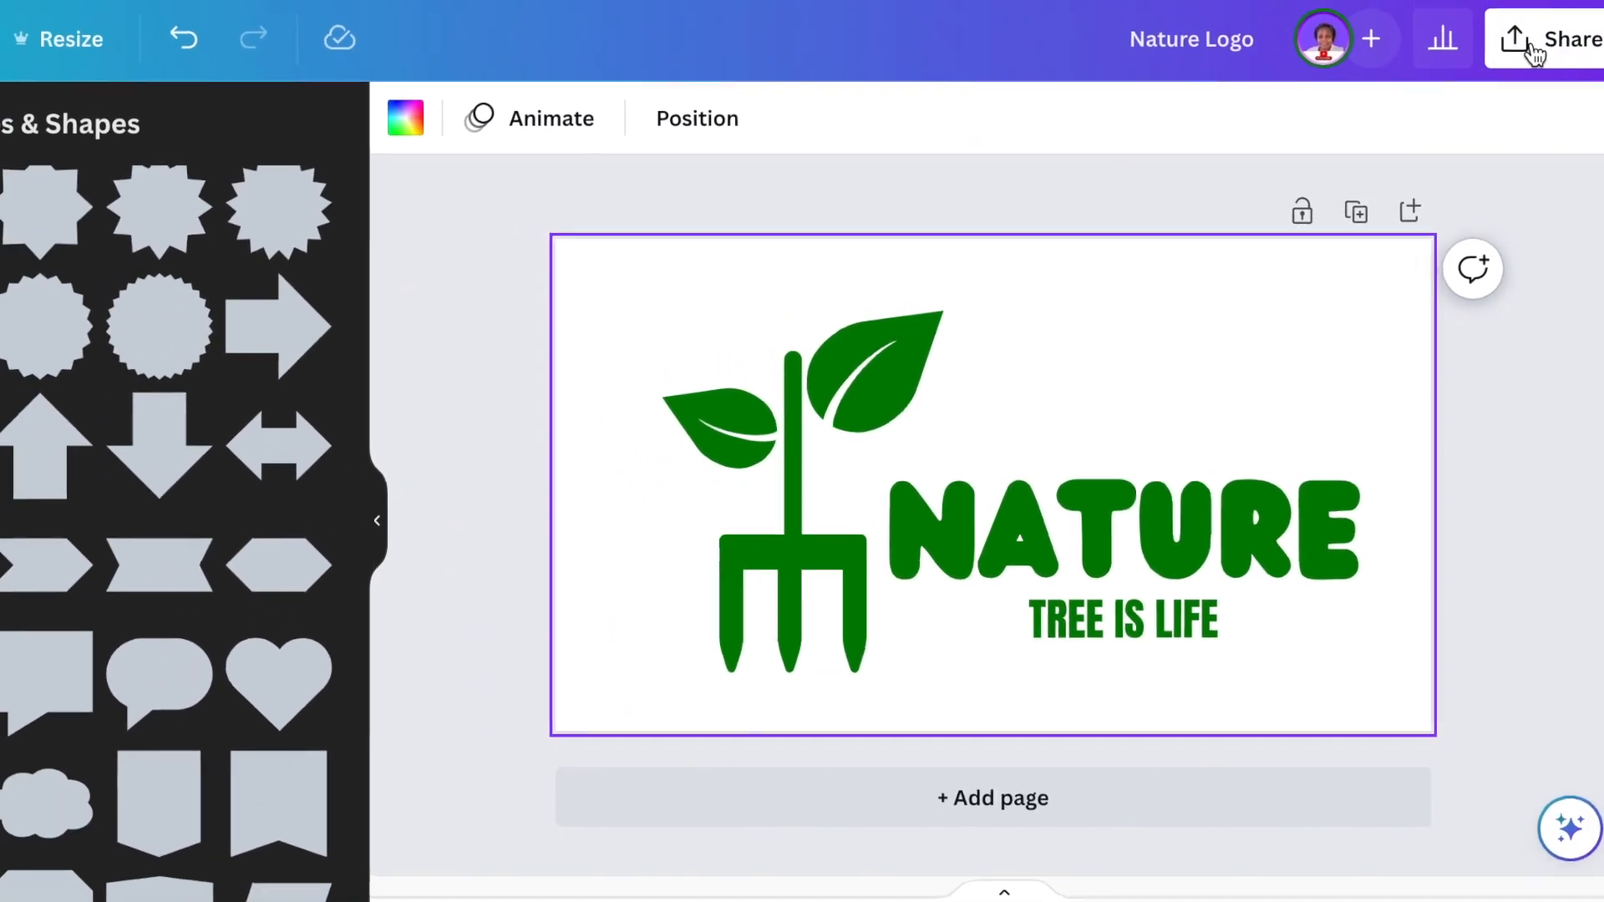
{"action": "left_click", "coordinate": [1534, 50]}
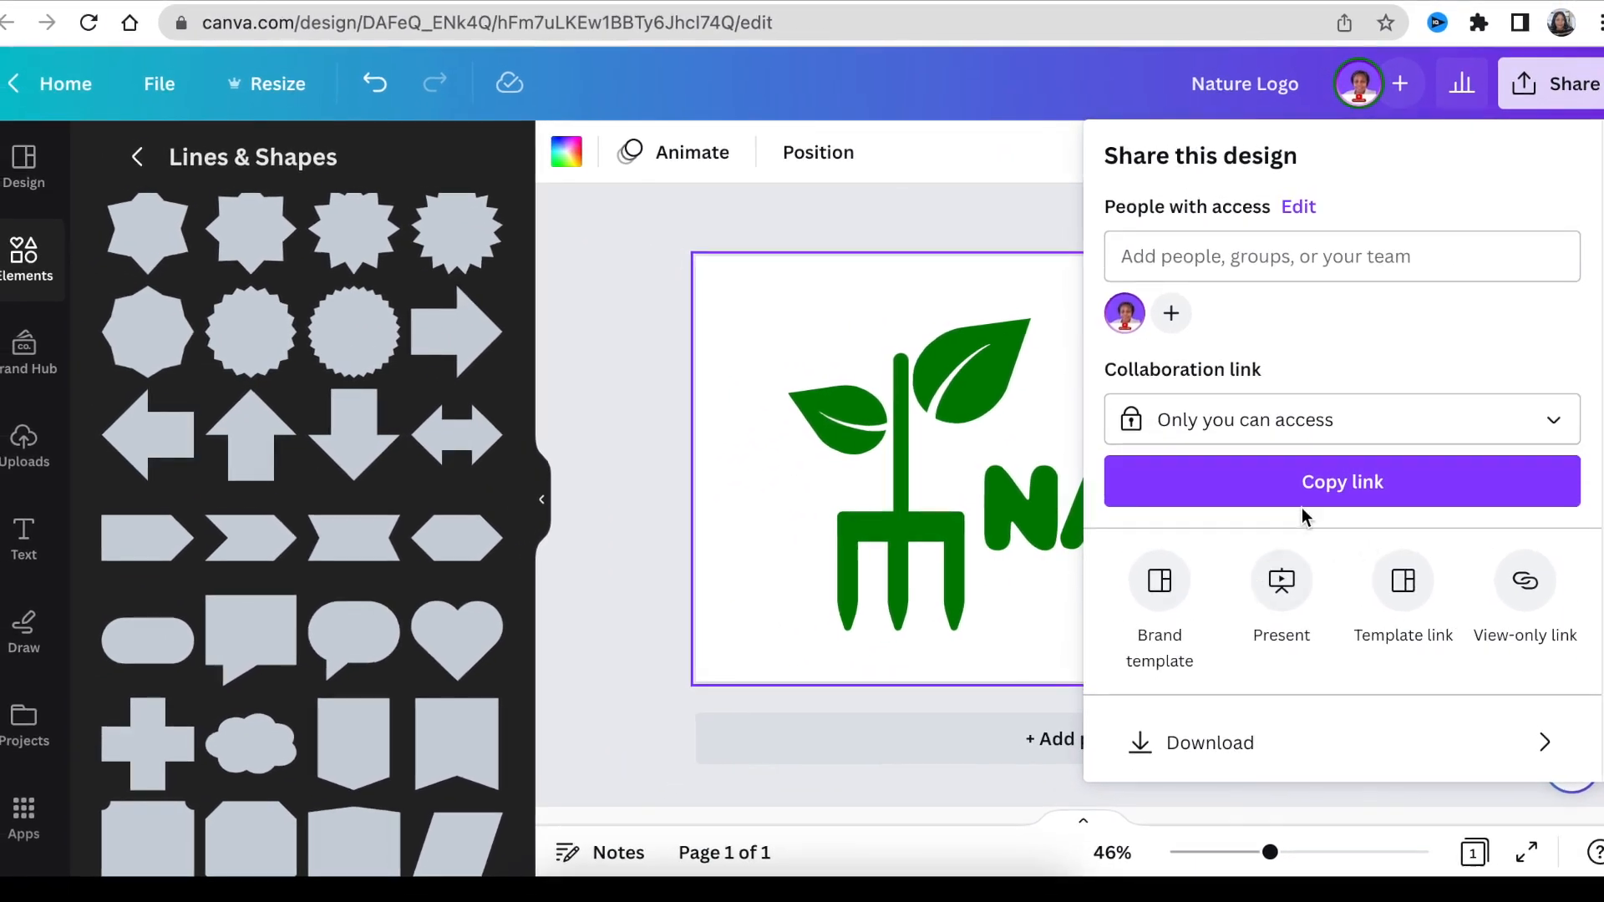
{"action": "scroll", "coordinate": [1302, 508], "scroll_direction": "down", "scroll_amount": 2}
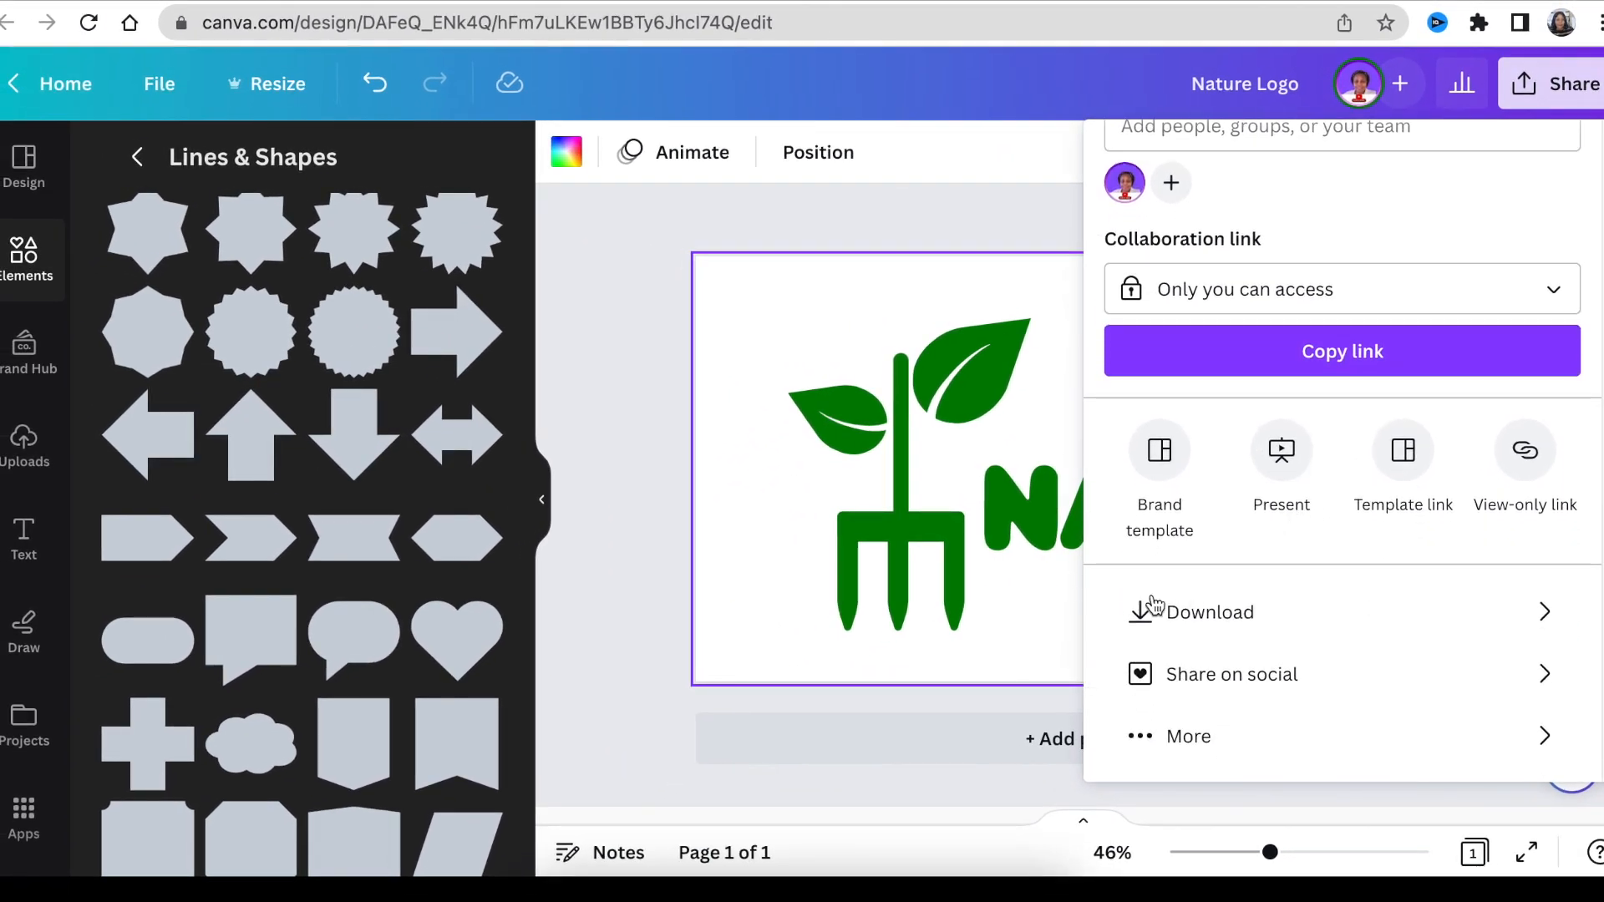
{"action": "key", "text": "Escape"}
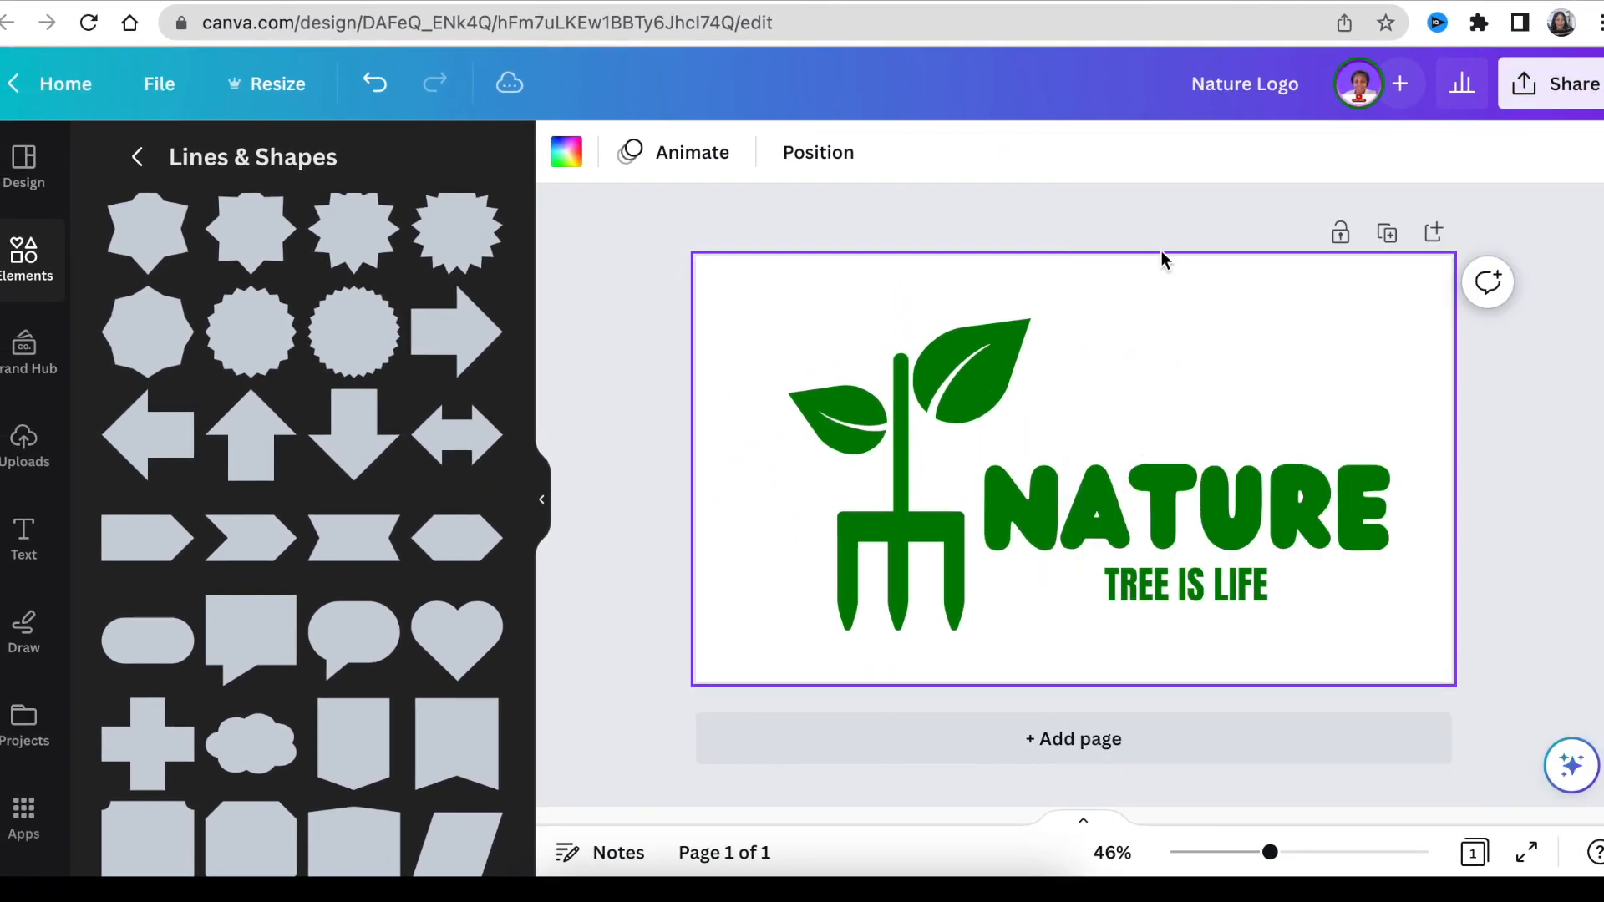
Download the design as a PNG at size 1 (1,280 × 720 px) with a transparent background
{"action": "left_click", "coordinate": [1549, 83]}
{"action": "scroll", "coordinate": [1437, 478], "scroll_direction": "down", "scroll_amount": 2}
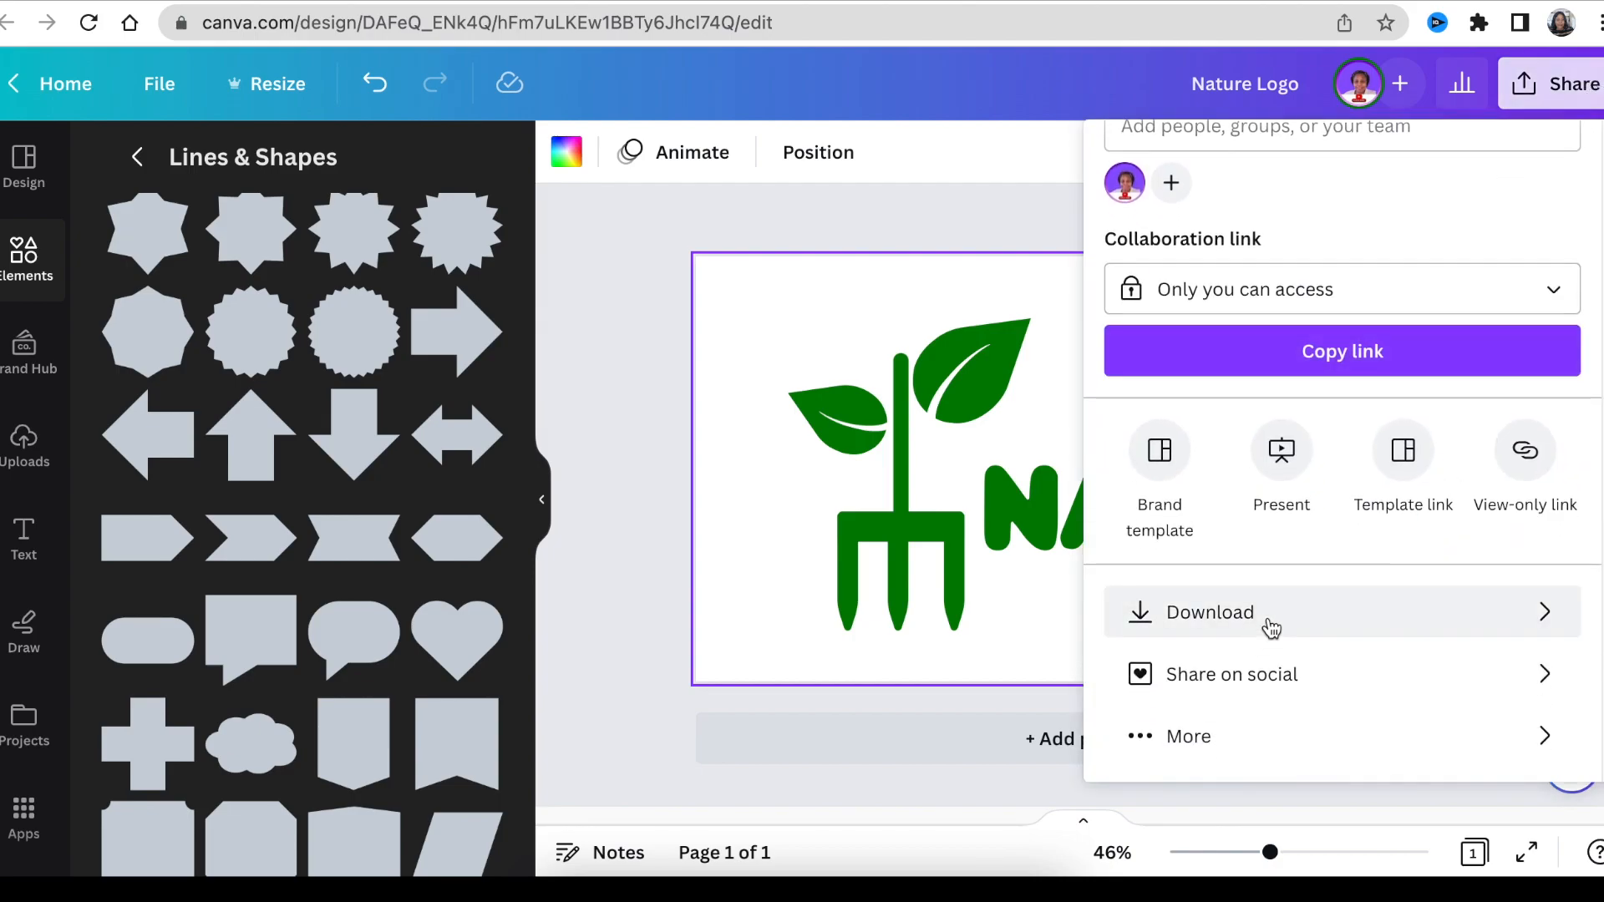
{"action": "left_click", "coordinate": [1265, 619]}
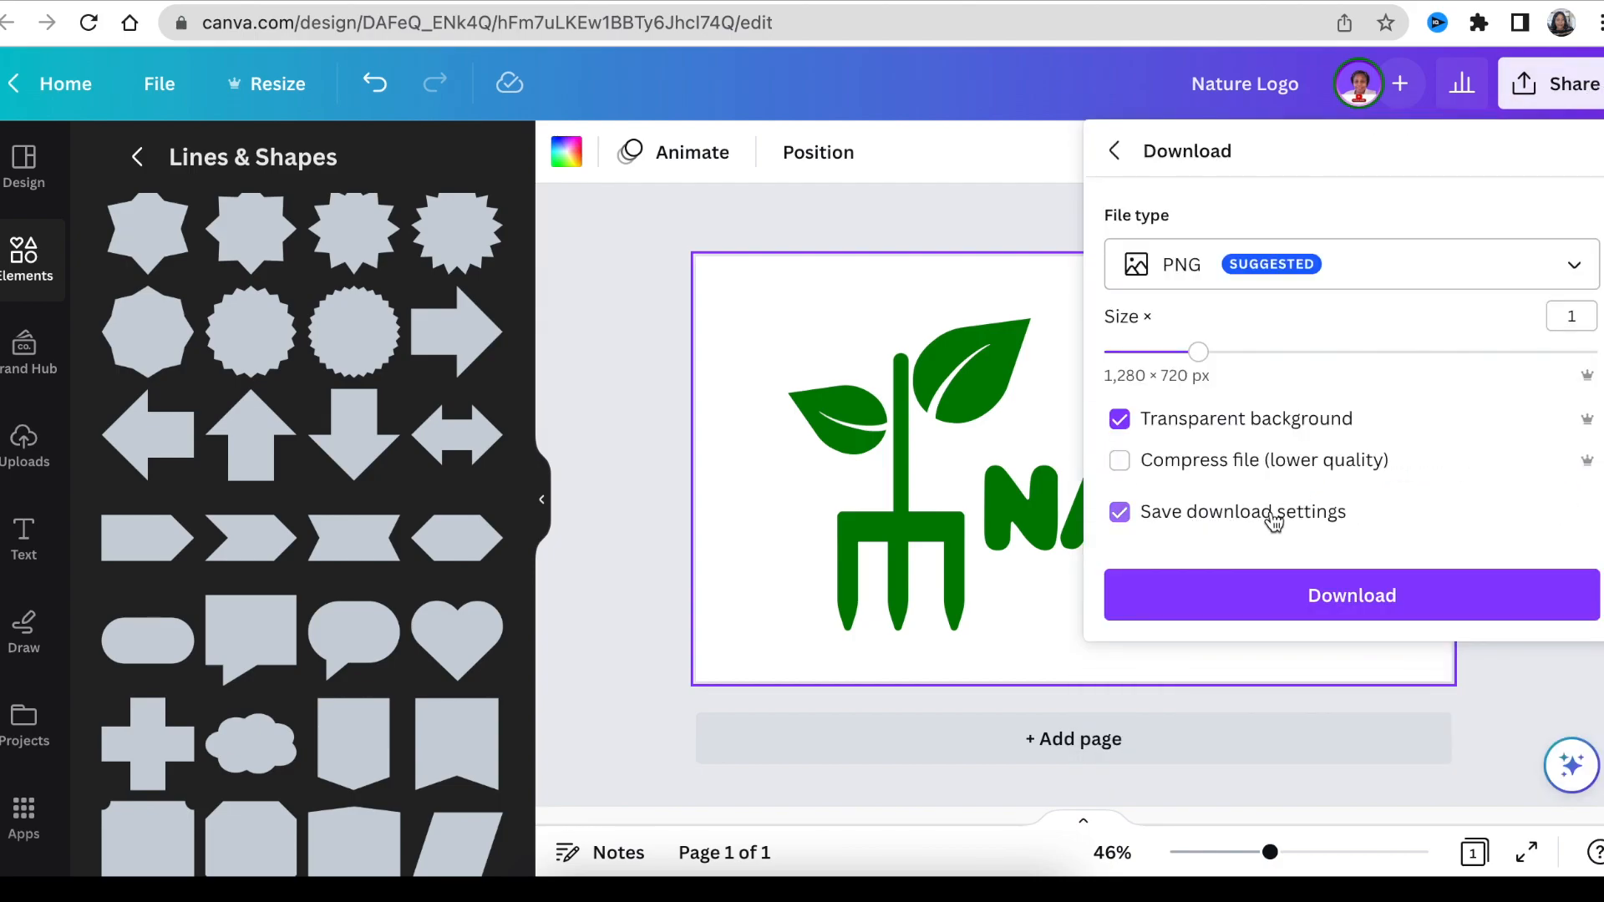
{"action": "left_click", "coordinate": [1286, 585]}
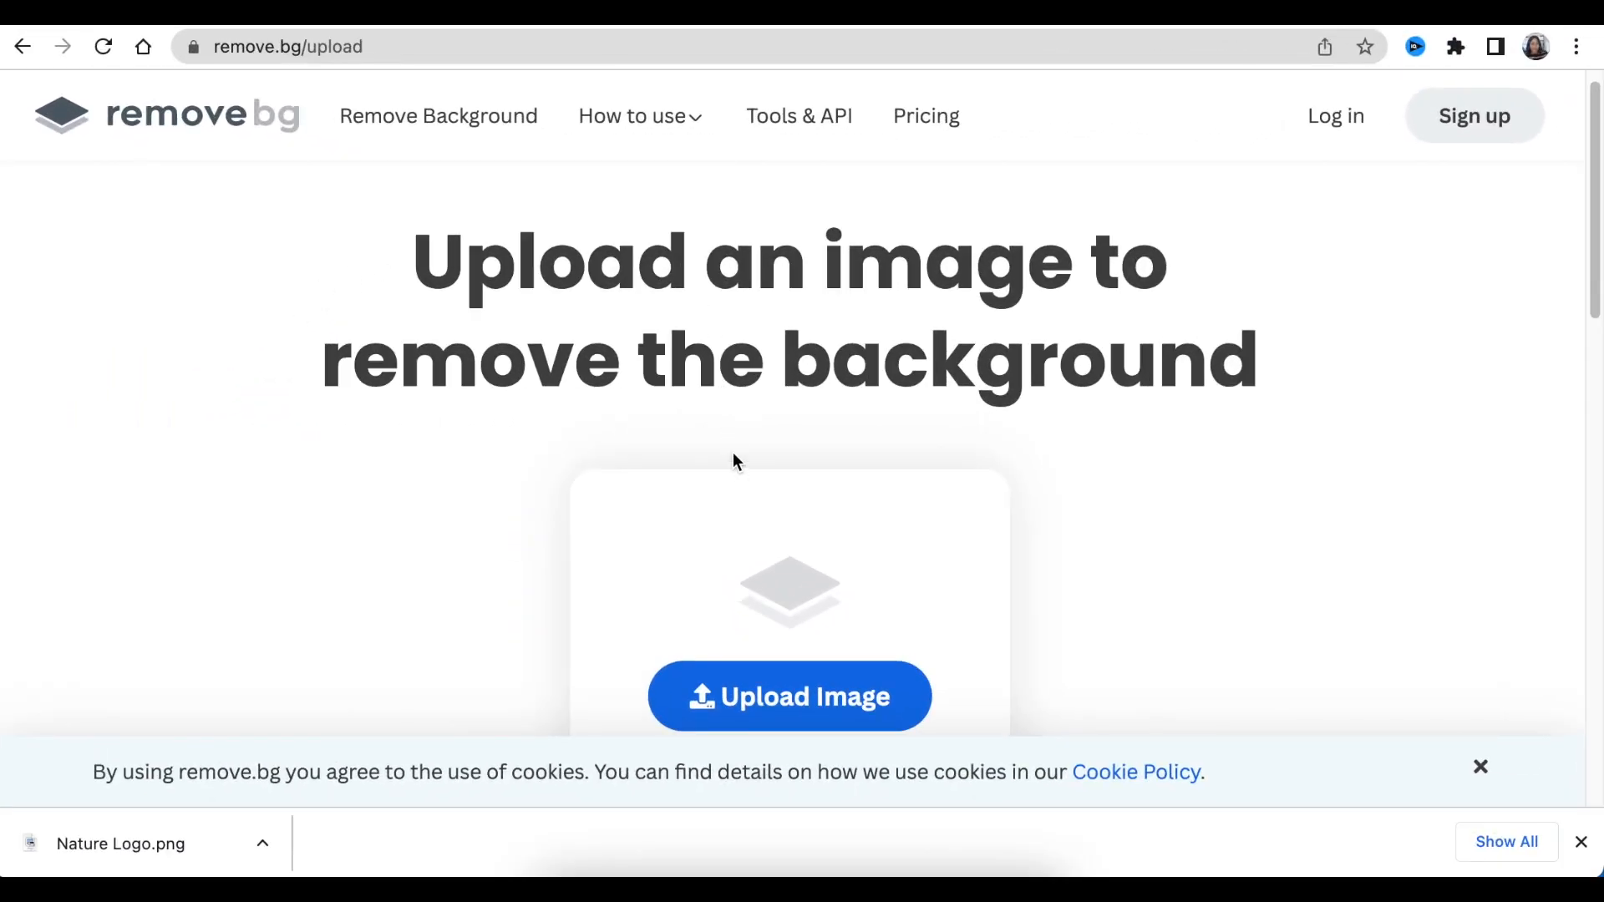
On remove.bg, upload Nature Logo.png to remove its background and download the 666 × 375 preview image
{"action": "scroll", "coordinate": [733, 453], "scroll_direction": "down", "scroll_amount": 5}
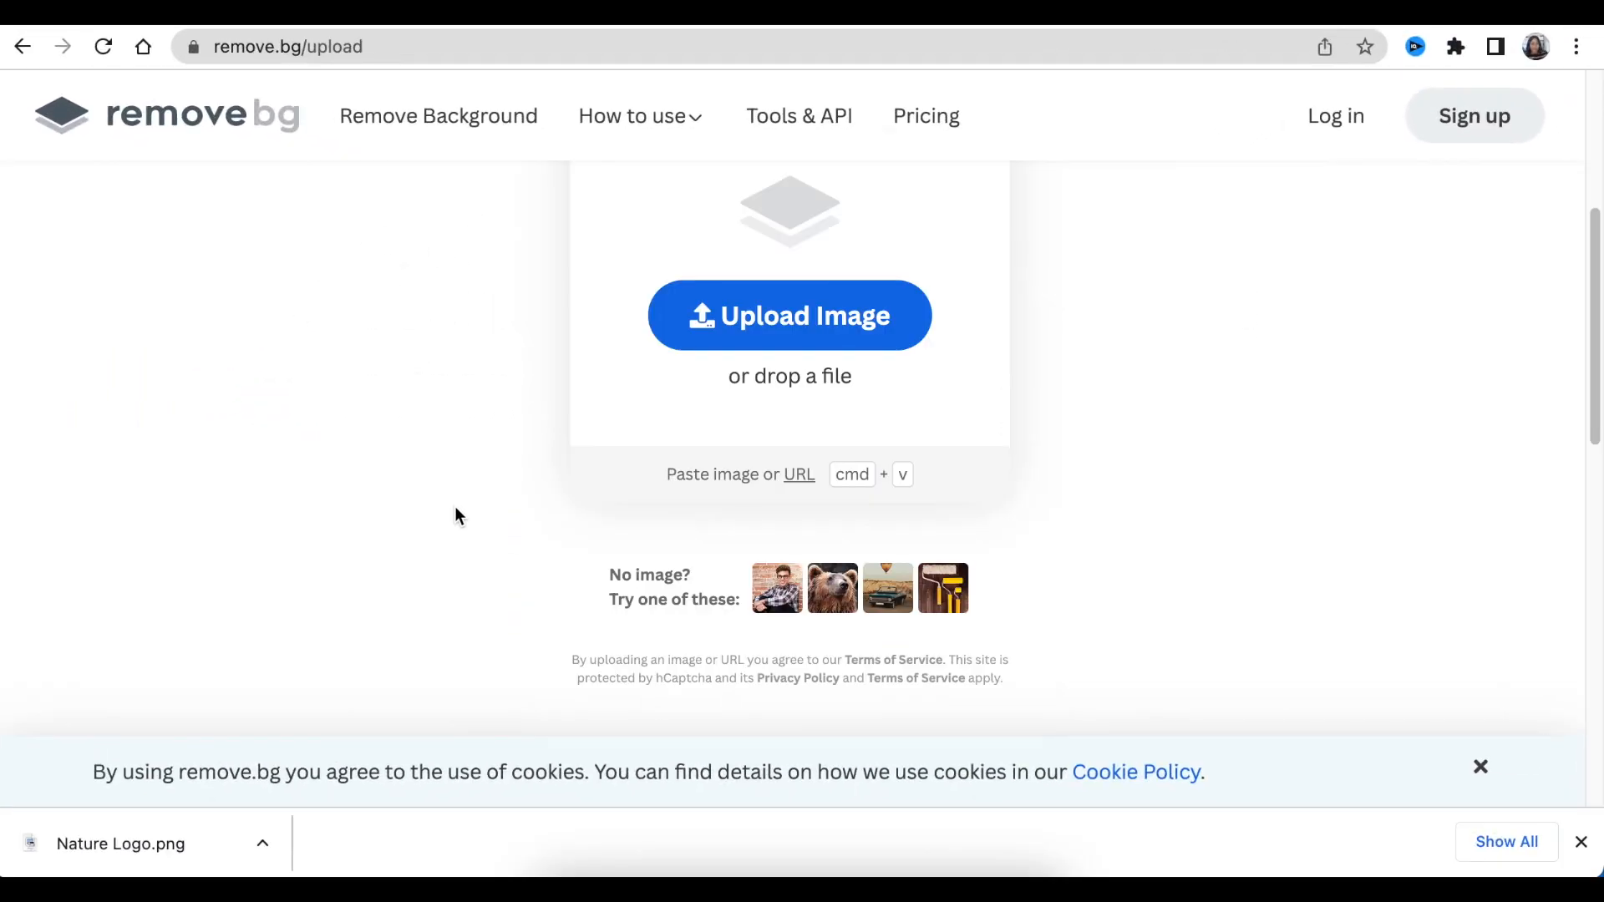
{"action": "left_click_drag", "start_coordinate": [178, 855], "coordinate": [399, 410]}
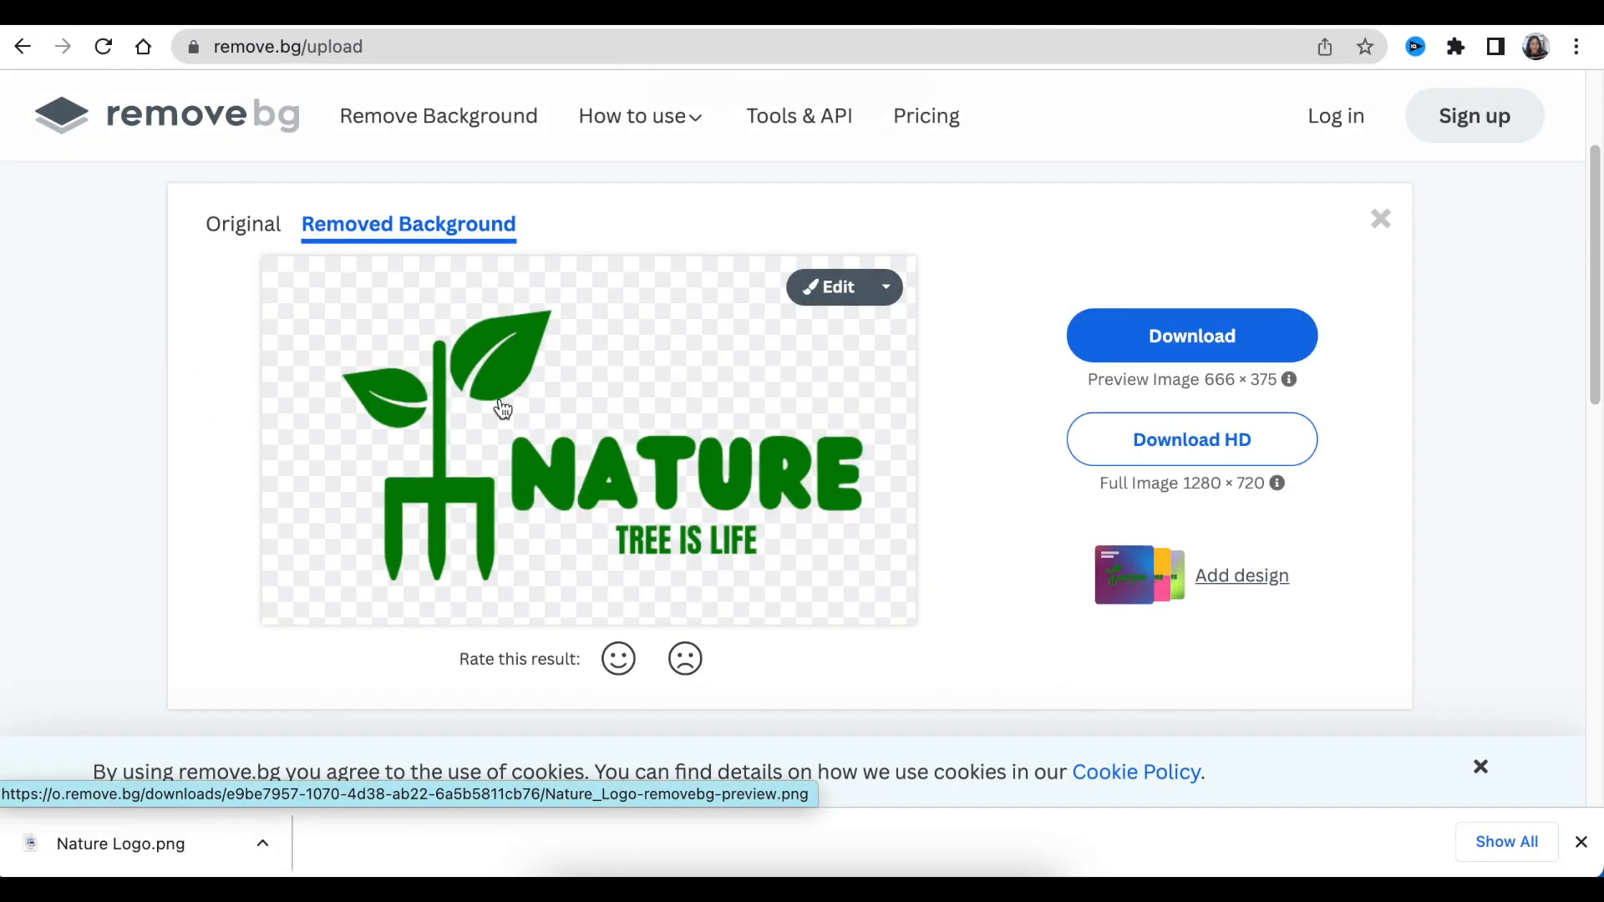
{"action": "left_click", "coordinate": [1192, 342]}
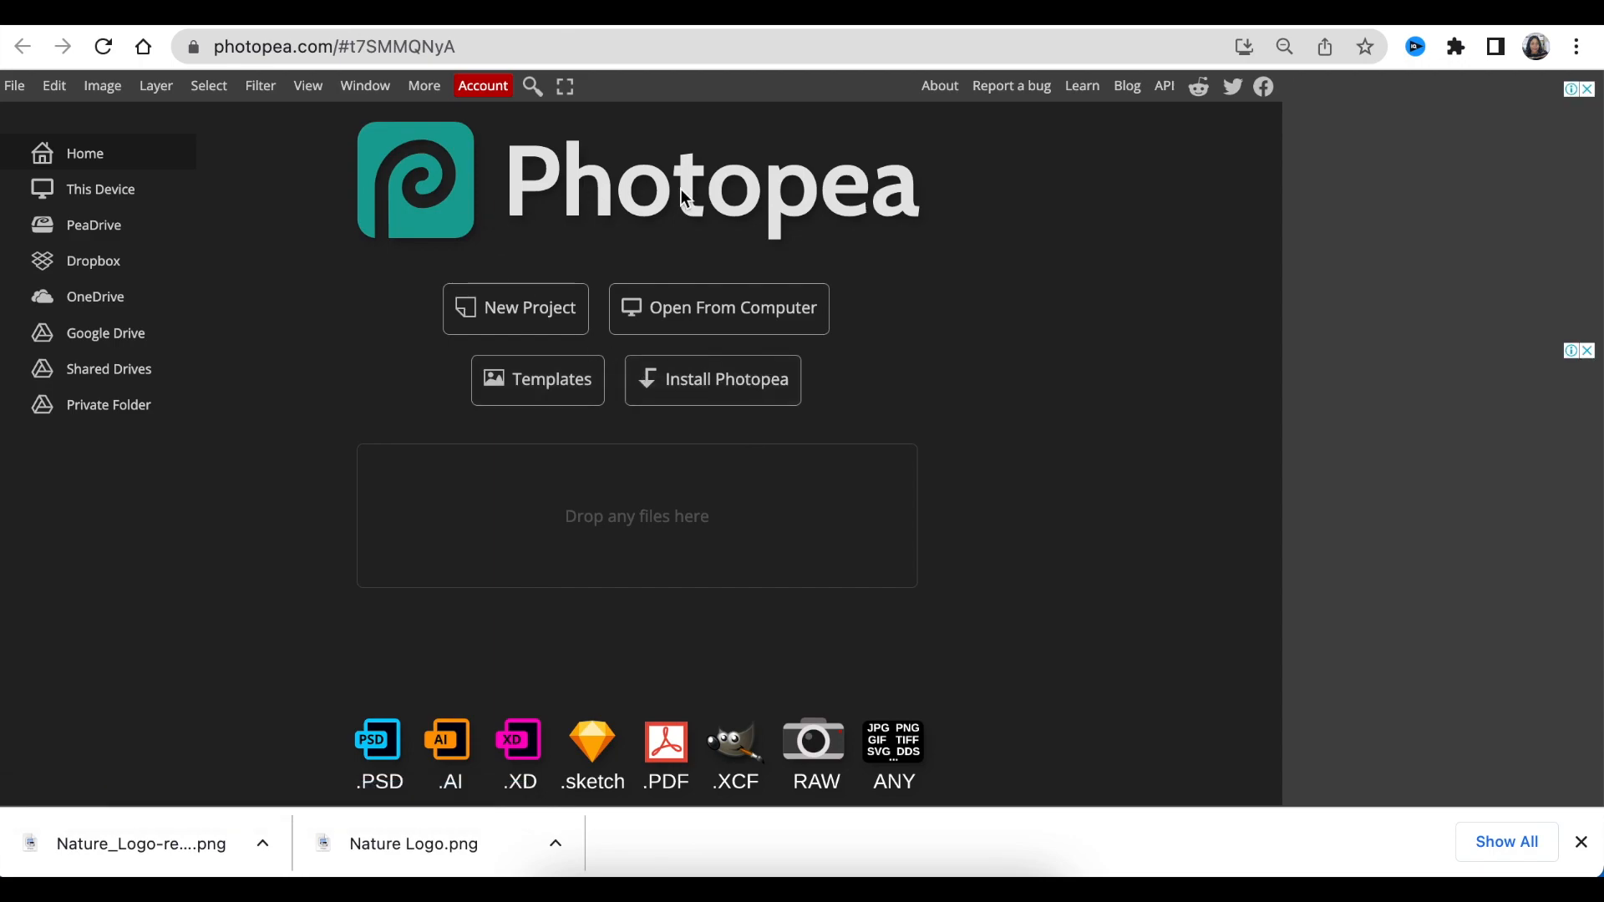
Find the Logo Mockup on Office Glass template in the template gallery and open it for editing
{"action": "left_click", "coordinate": [540, 384]}
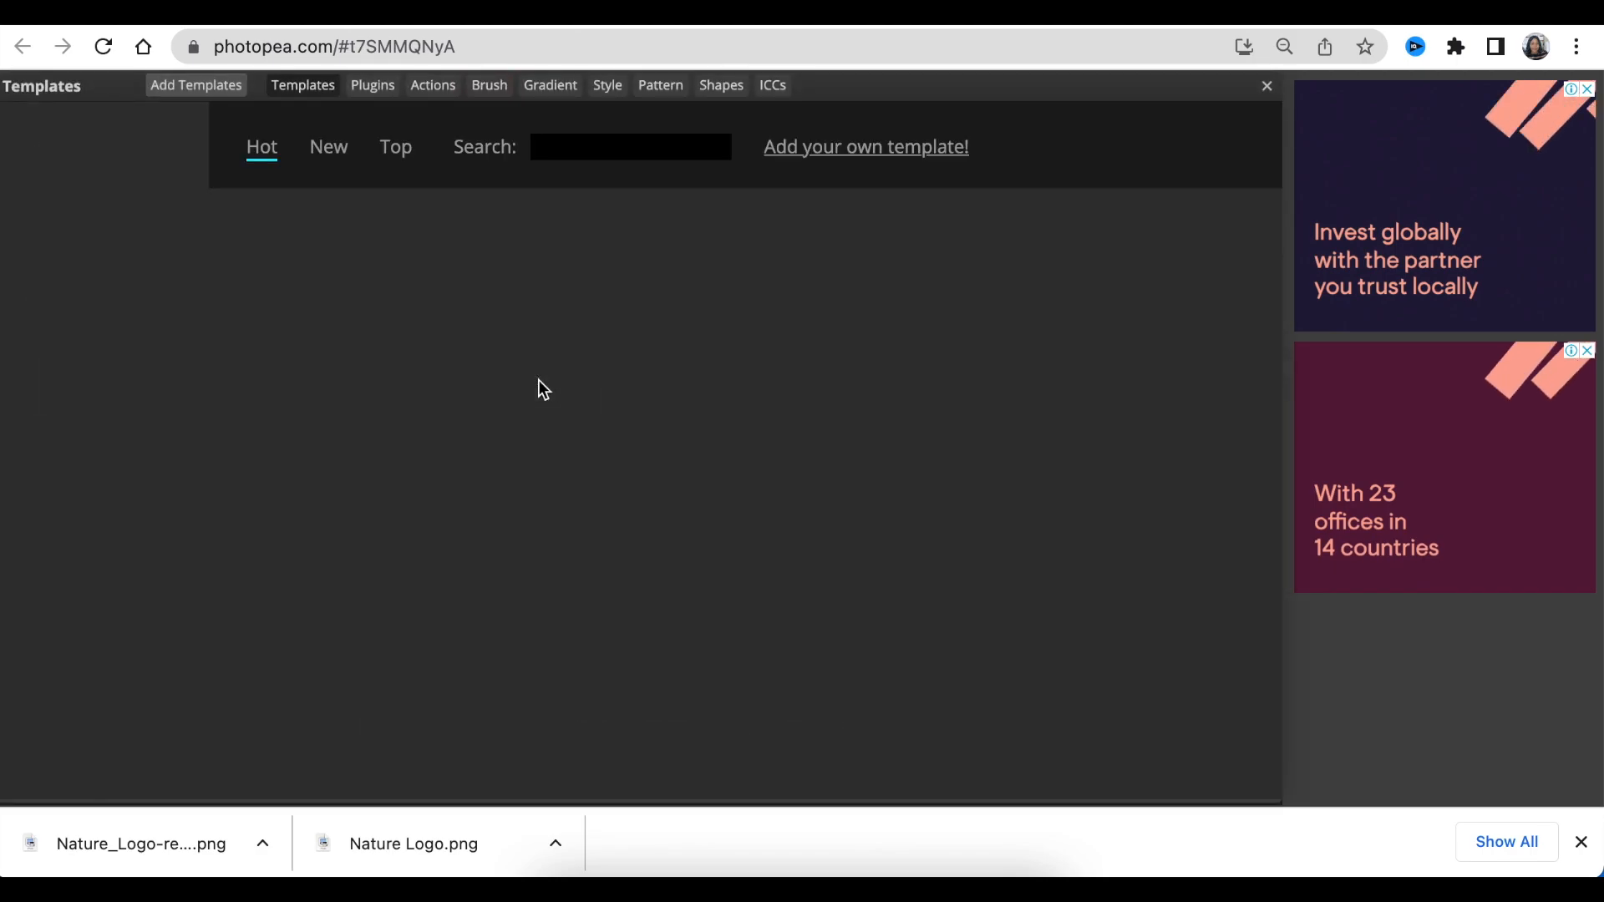
{"action": "scroll", "coordinate": [626, 464], "scroll_direction": "down", "scroll_amount": 10}
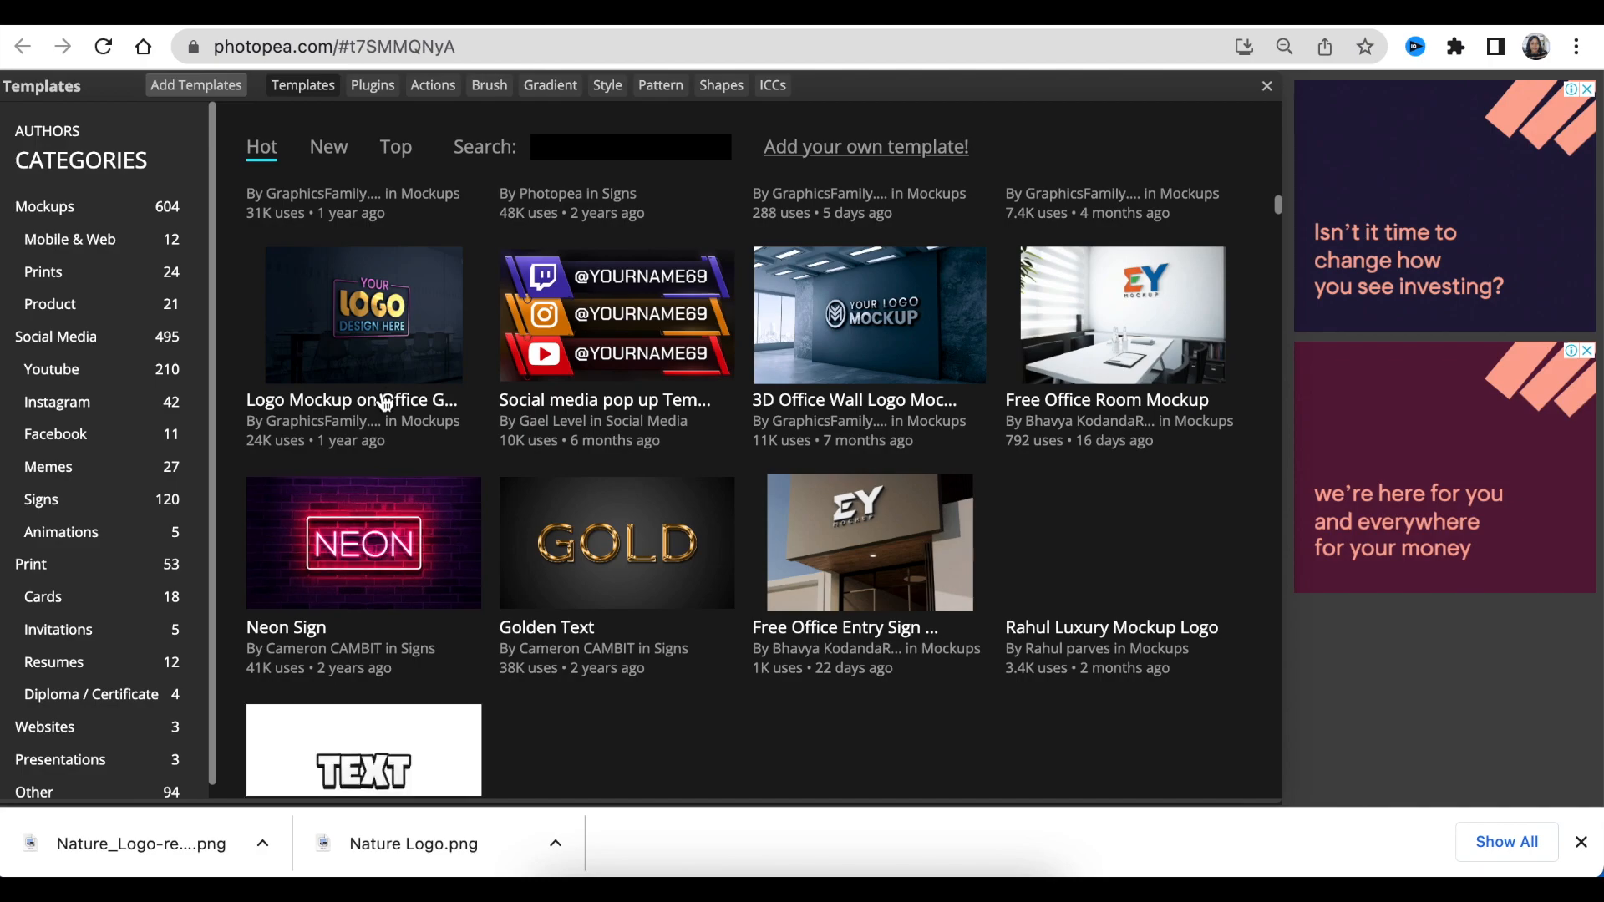
{"action": "left_click", "coordinate": [383, 400]}
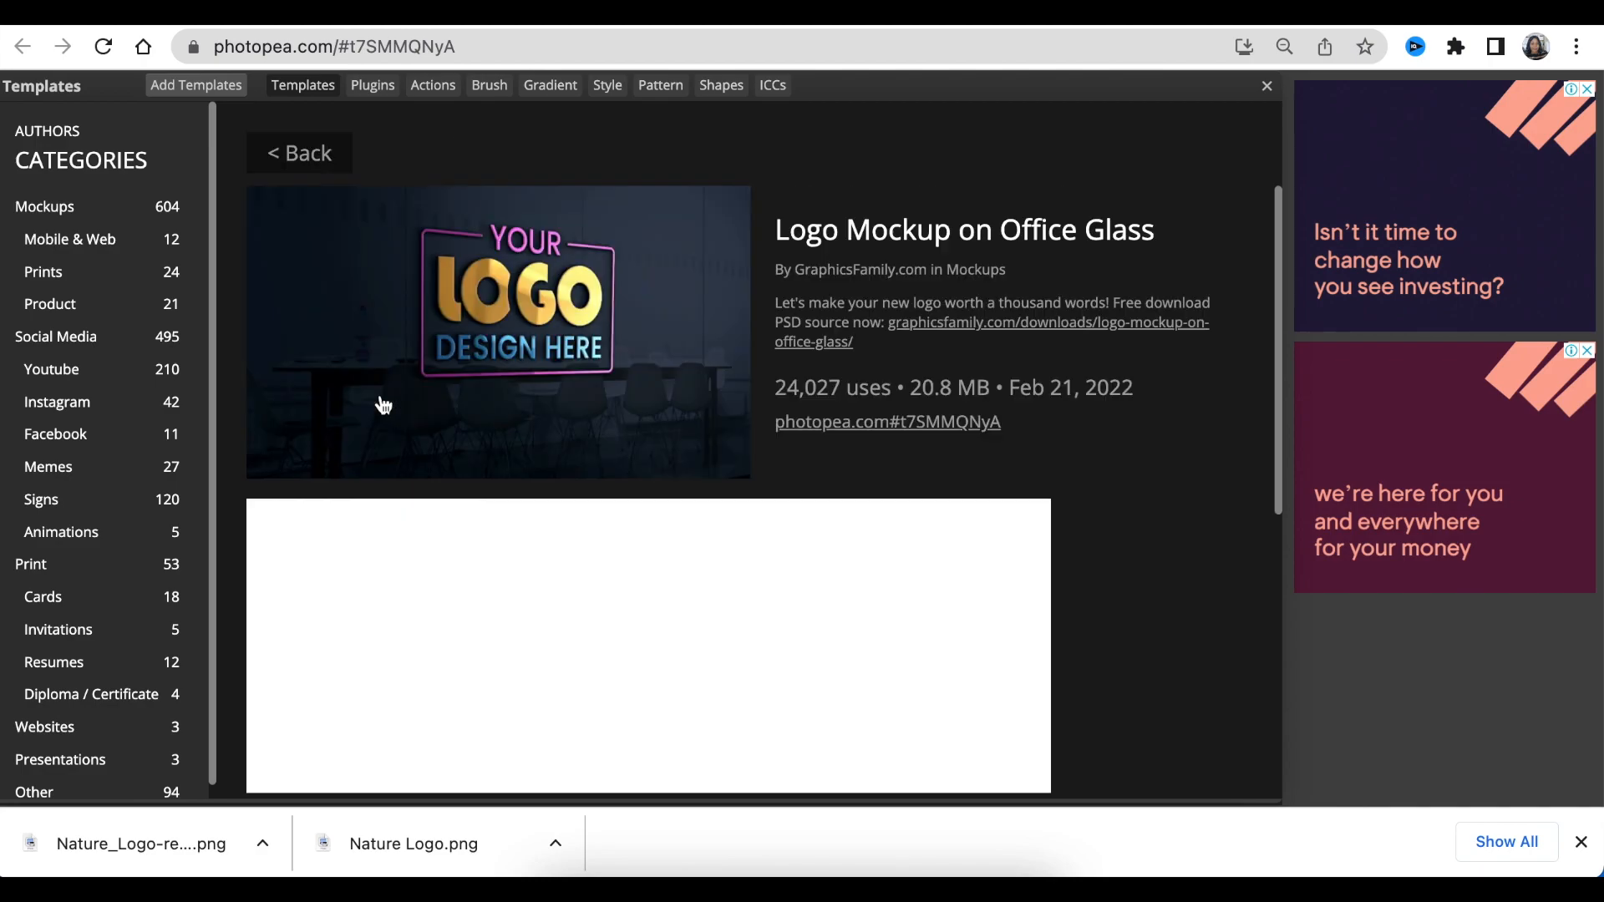
{"action": "left_click", "coordinate": [899, 422]}
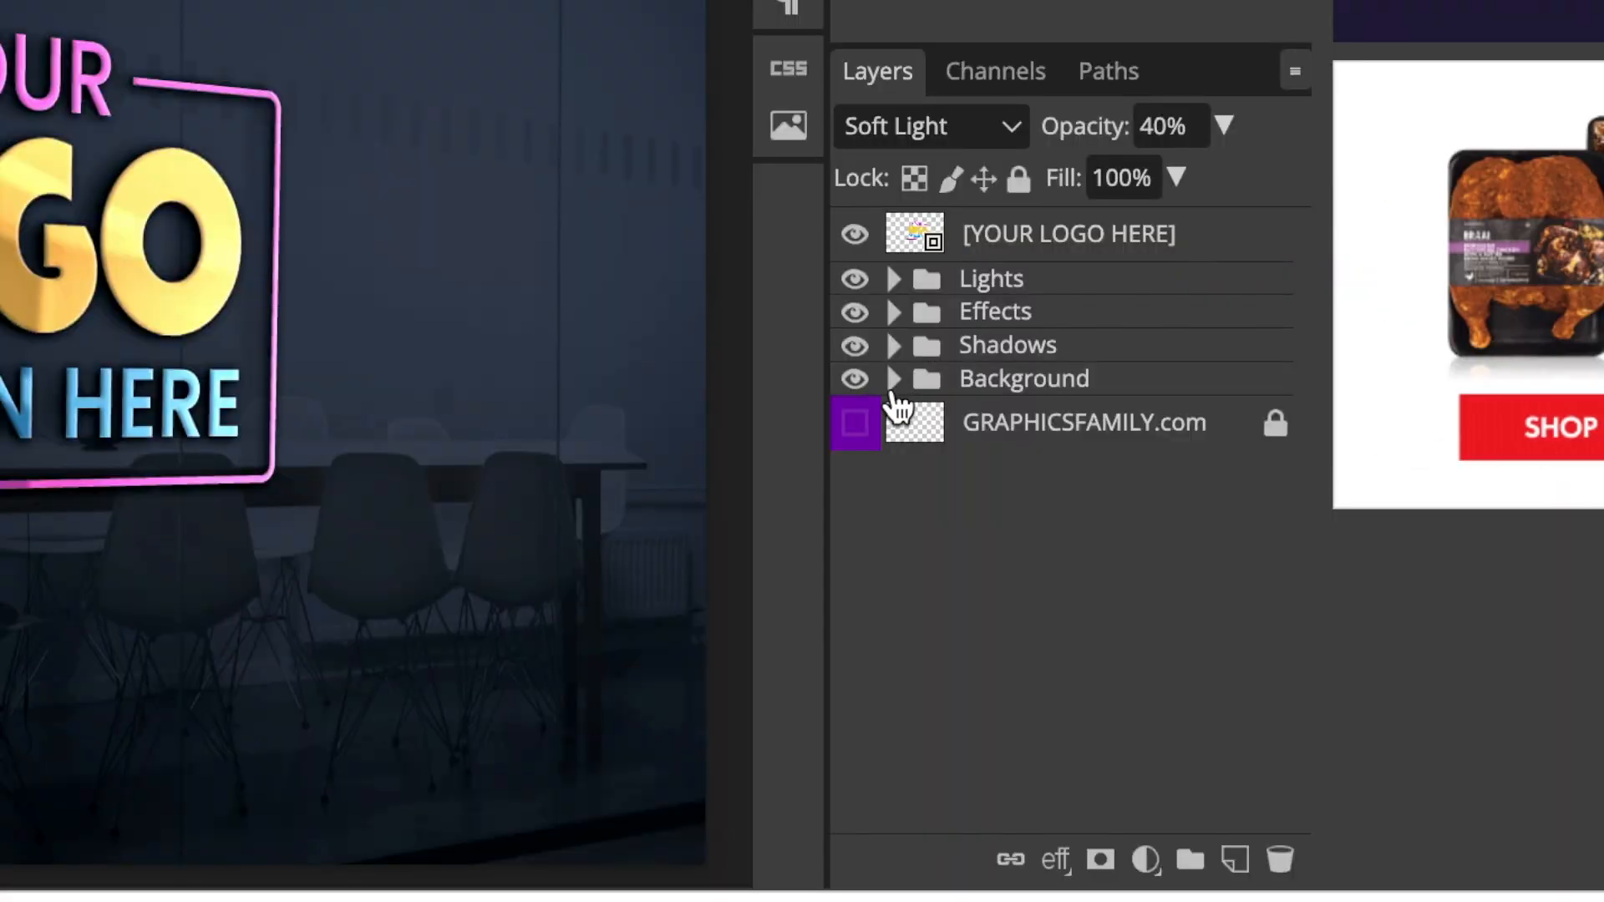
Open the contents of the [YOUR LOGO HERE] smart object and hide its Group 3 copy placeholder artwork
{"action": "left_click", "coordinate": [892, 381]}
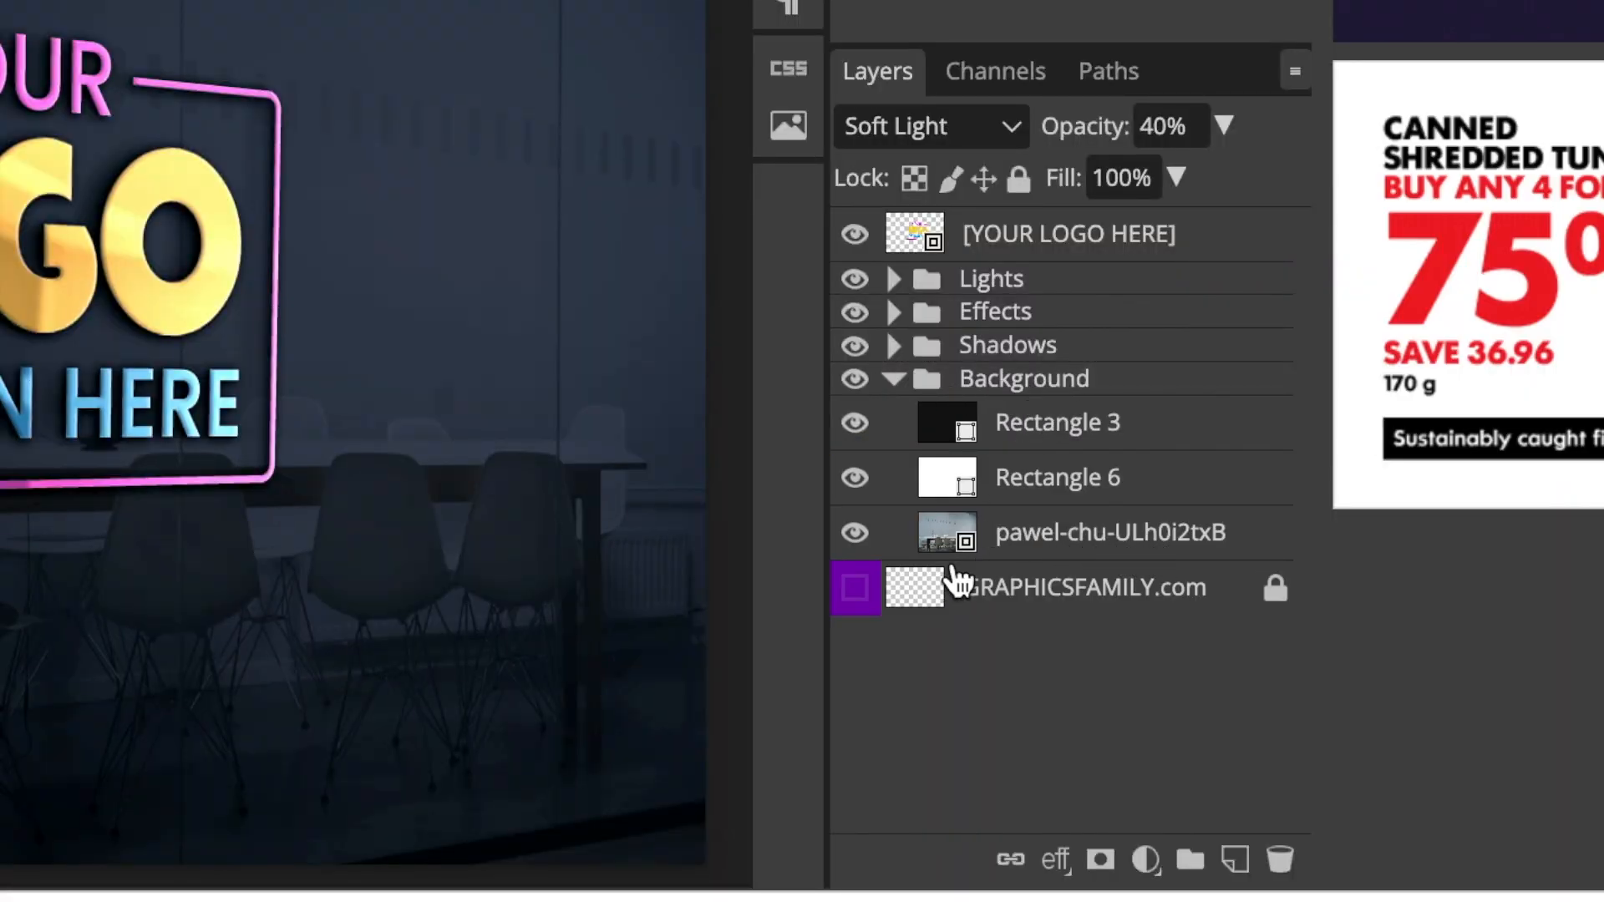
{"action": "left_click", "coordinate": [940, 543]}
{"action": "double_click", "coordinate": [916, 238]}
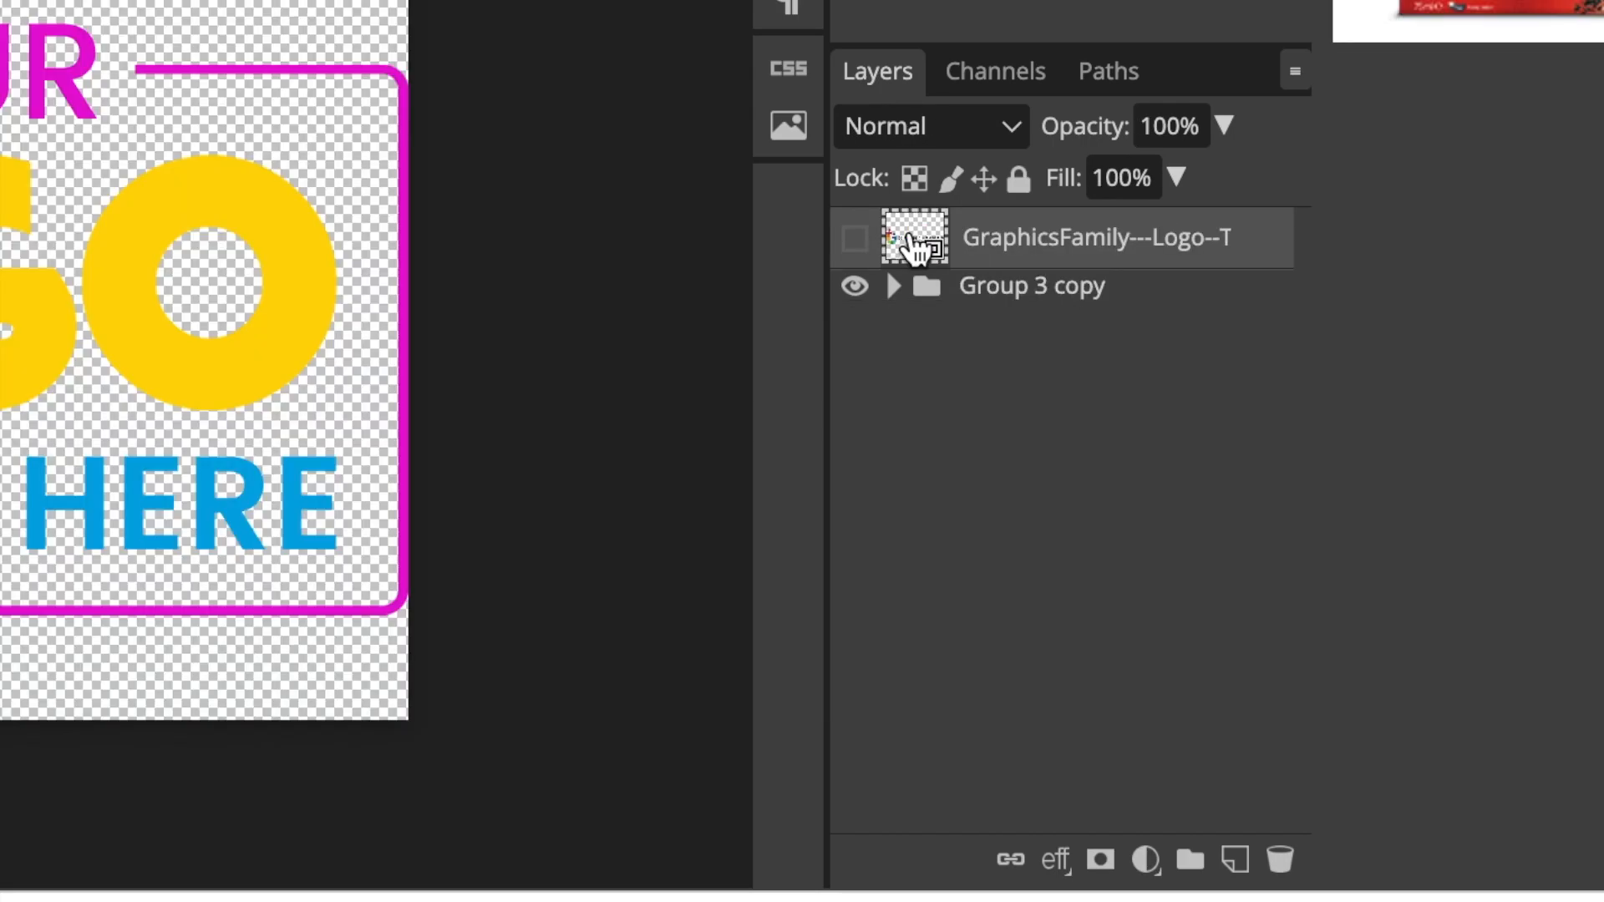
{"action": "left_click", "coordinate": [855, 288]}
Place the downloaded background-removed Nature_Logo PNG in the smart object and enlarge it to about 154% so it fills the canvas
{"action": "left_click_drag", "start_coordinate": [159, 865], "coordinate": [385, 614]}
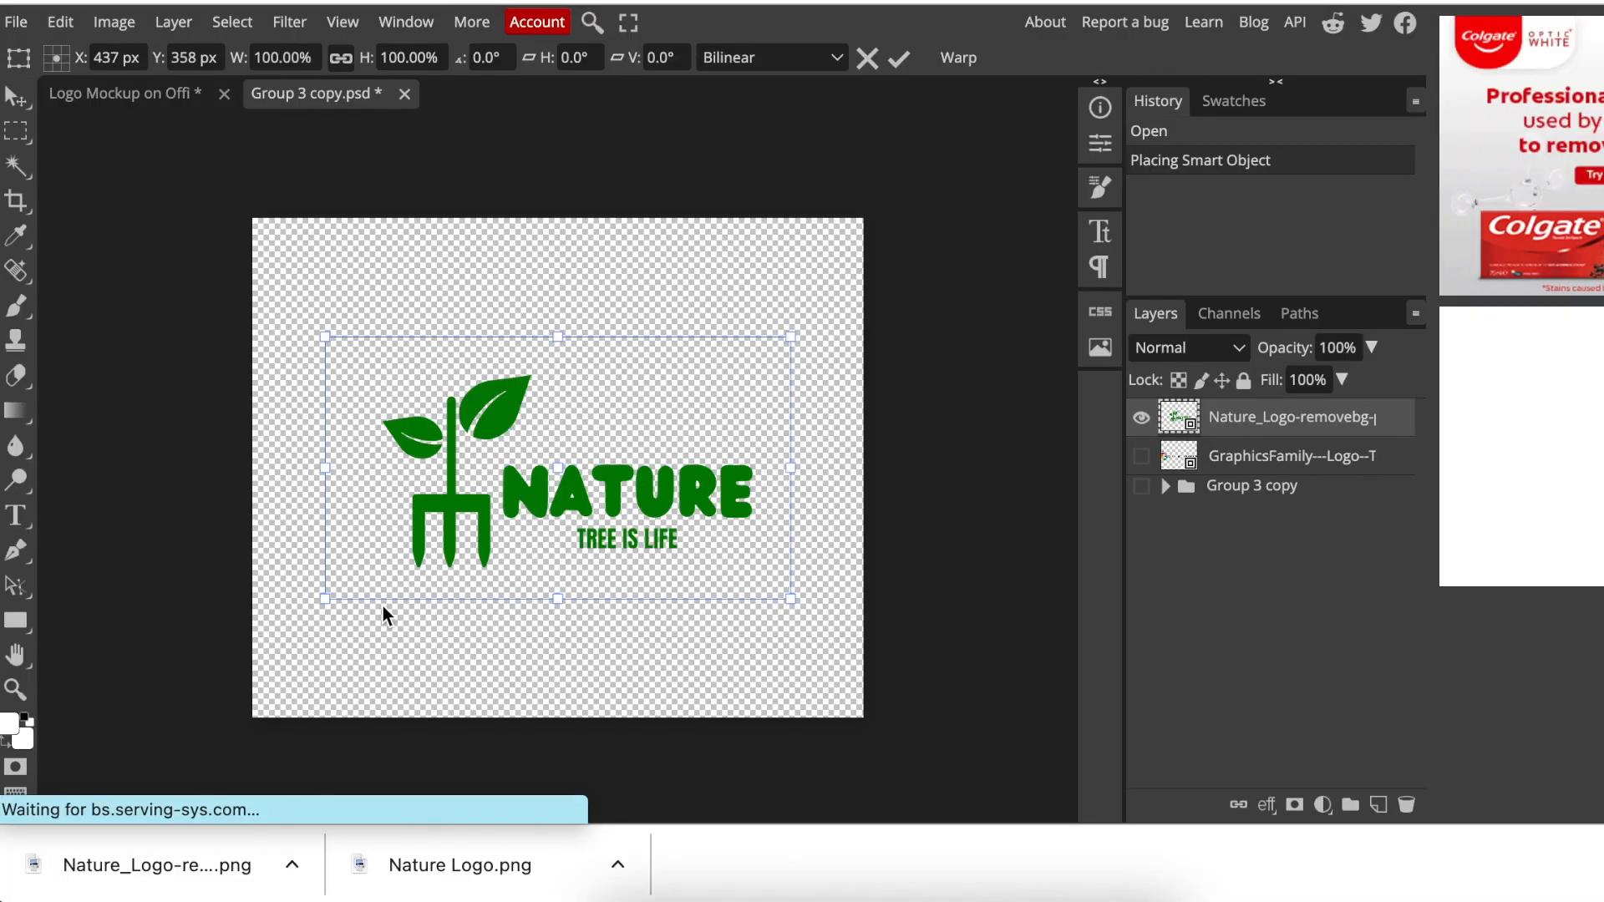
{"action": "left_click_drag", "start_coordinate": [687, 573], "coordinate": [568, 507]}
{"action": "left_click_drag", "start_coordinate": [705, 568], "coordinate": [906, 714]}
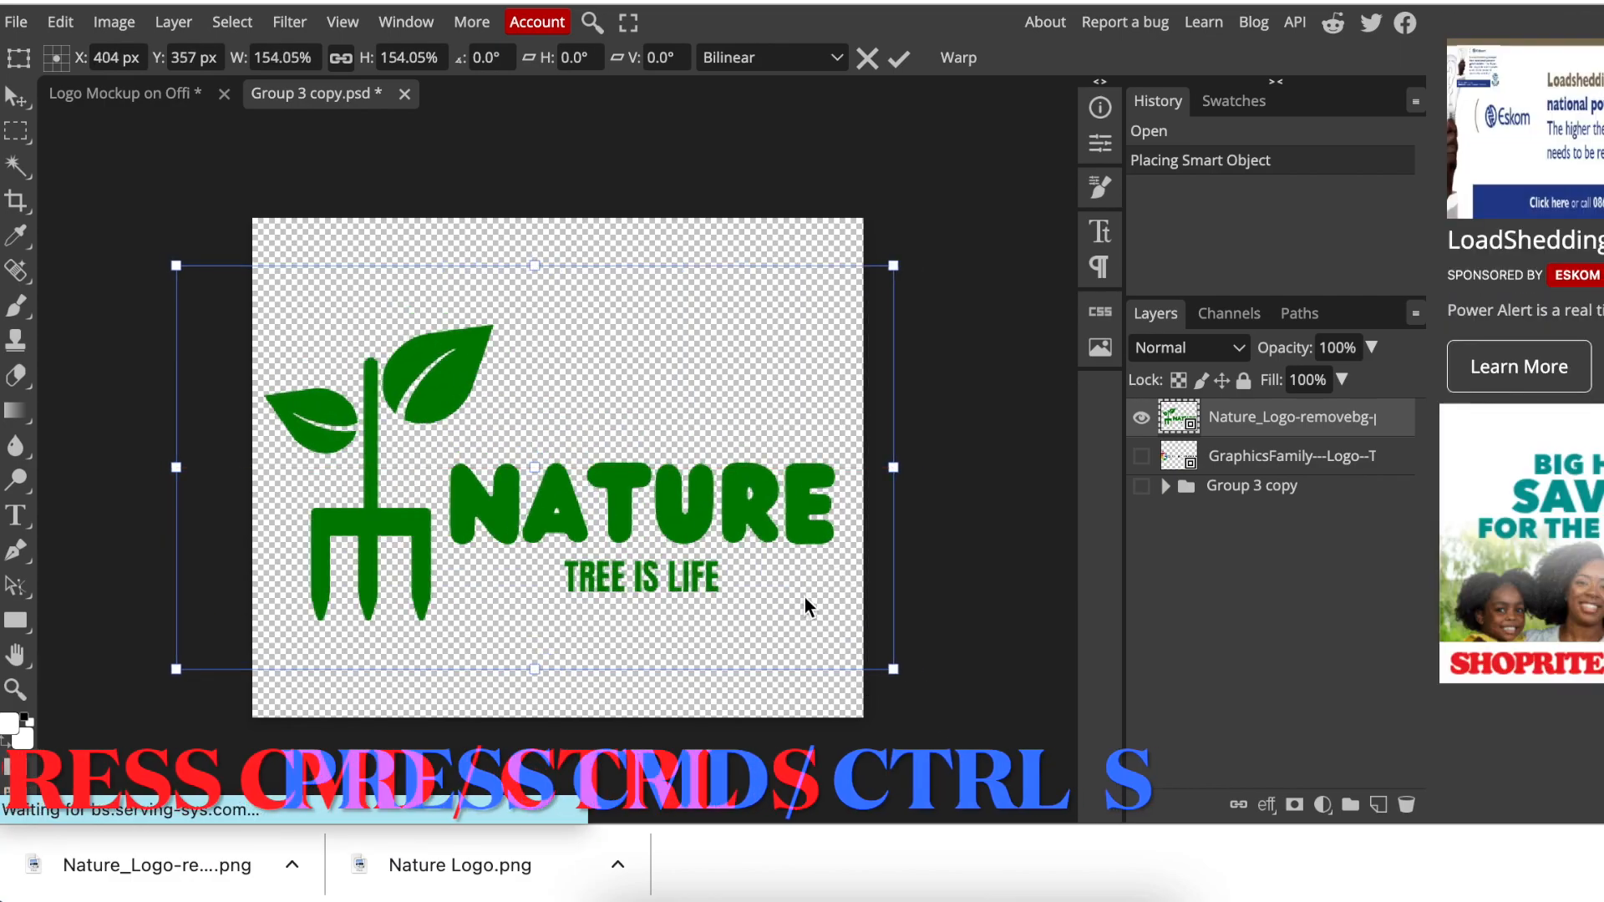
Save the updated smart object and return to the Logo Mockup on Office Glass document
{"action": "key", "text": "ctrl+s"}
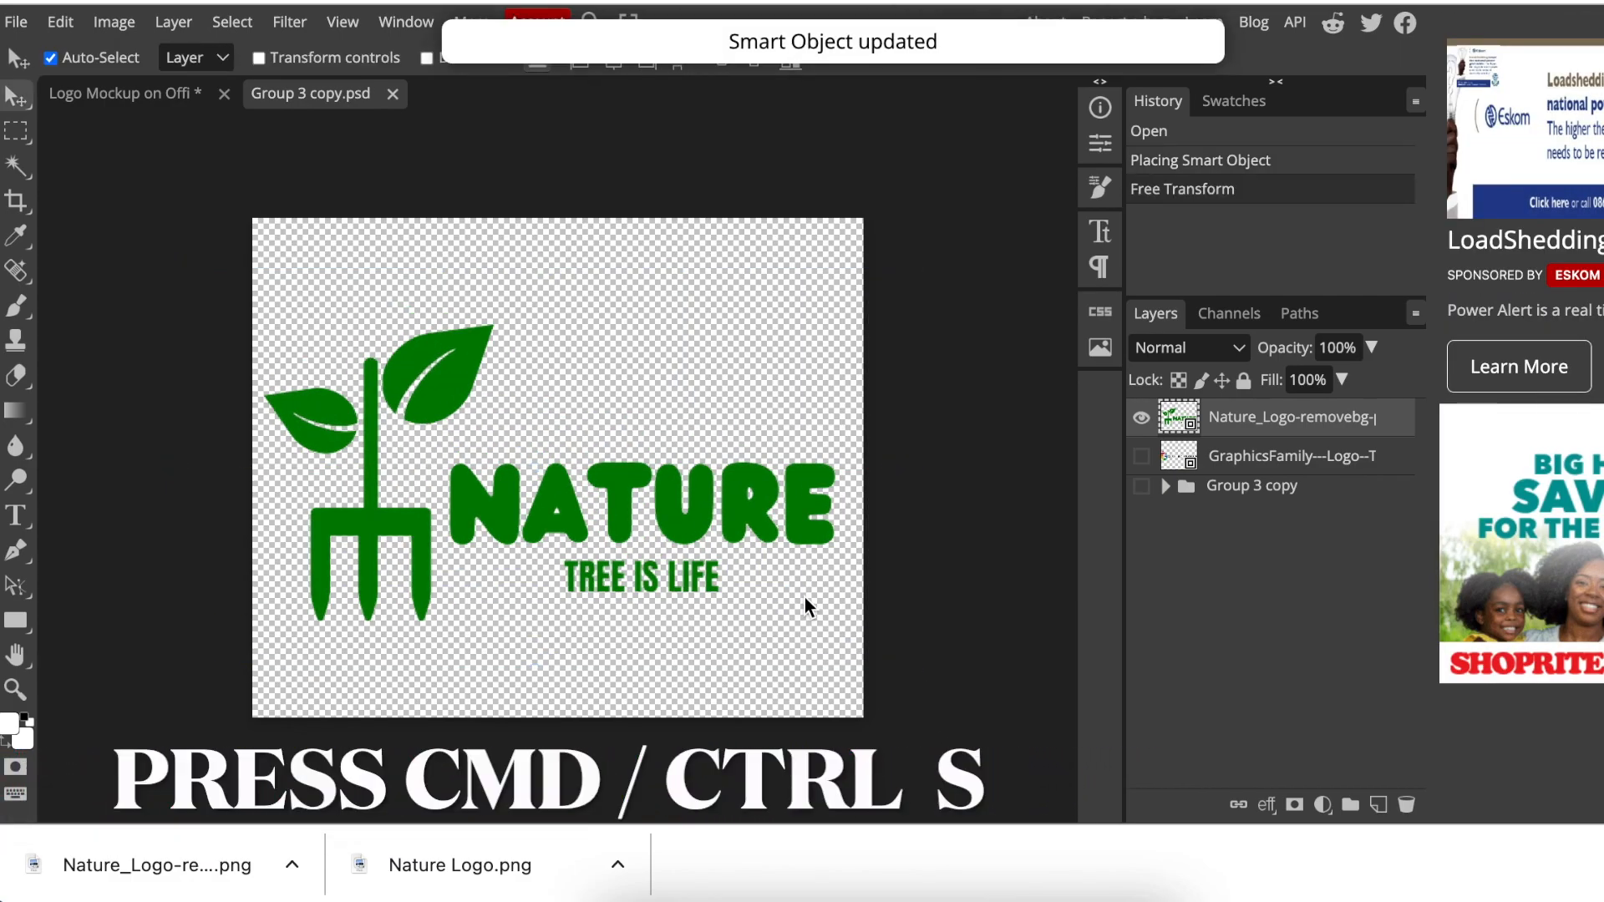
{"action": "left_click", "coordinate": [164, 102]}
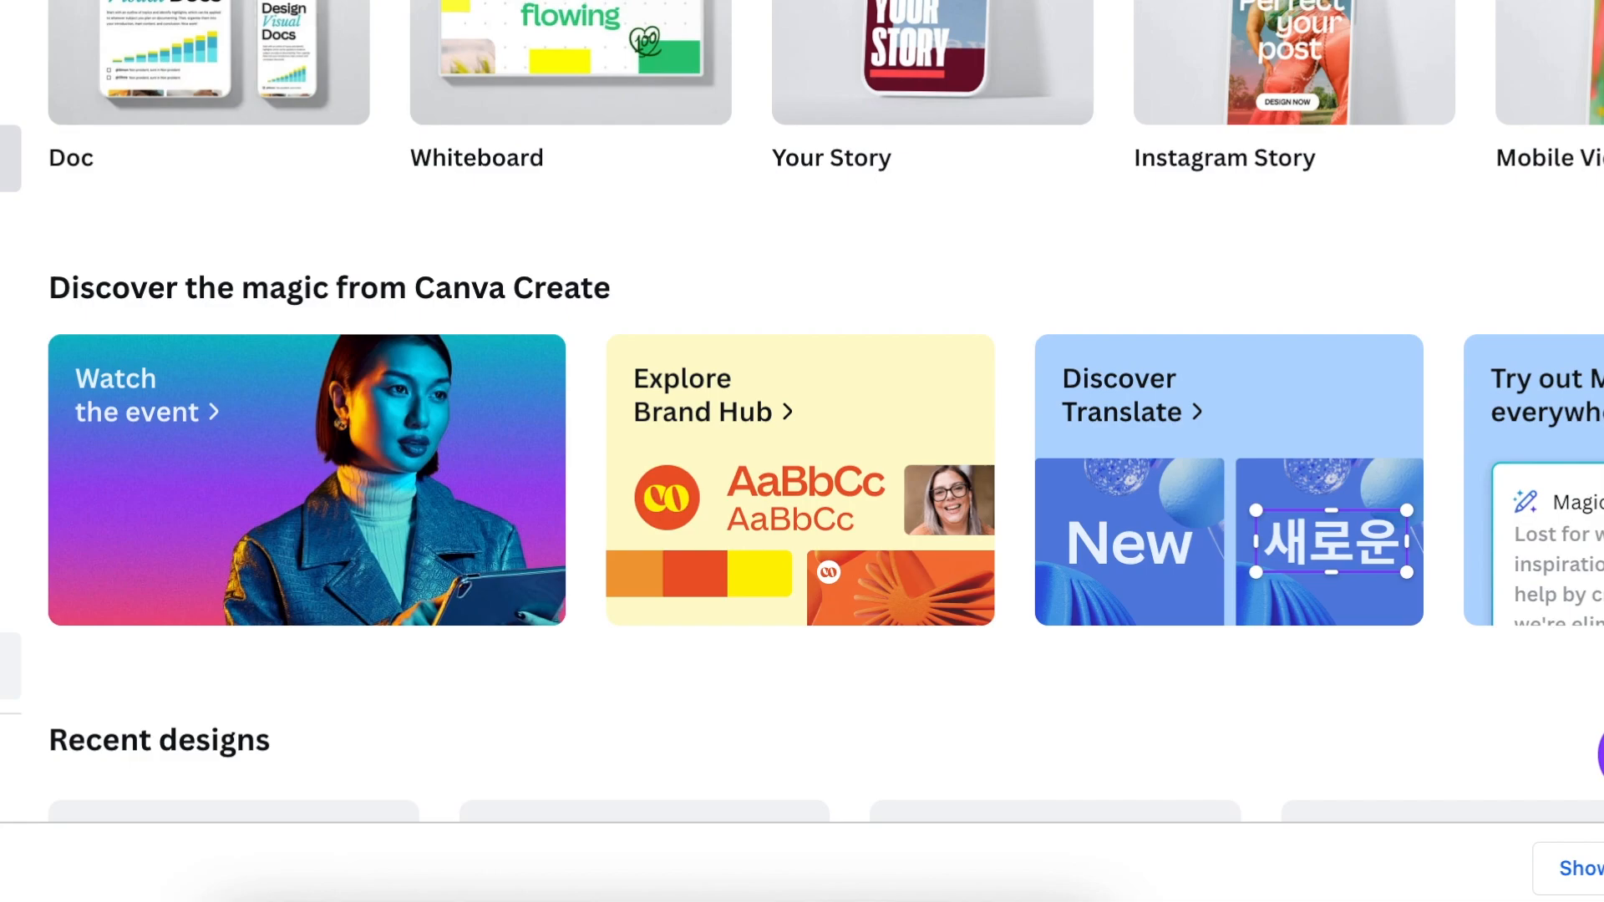
{"action": "scroll", "coordinate": [802, 481], "scroll_direction": "right", "scroll_amount": 5}
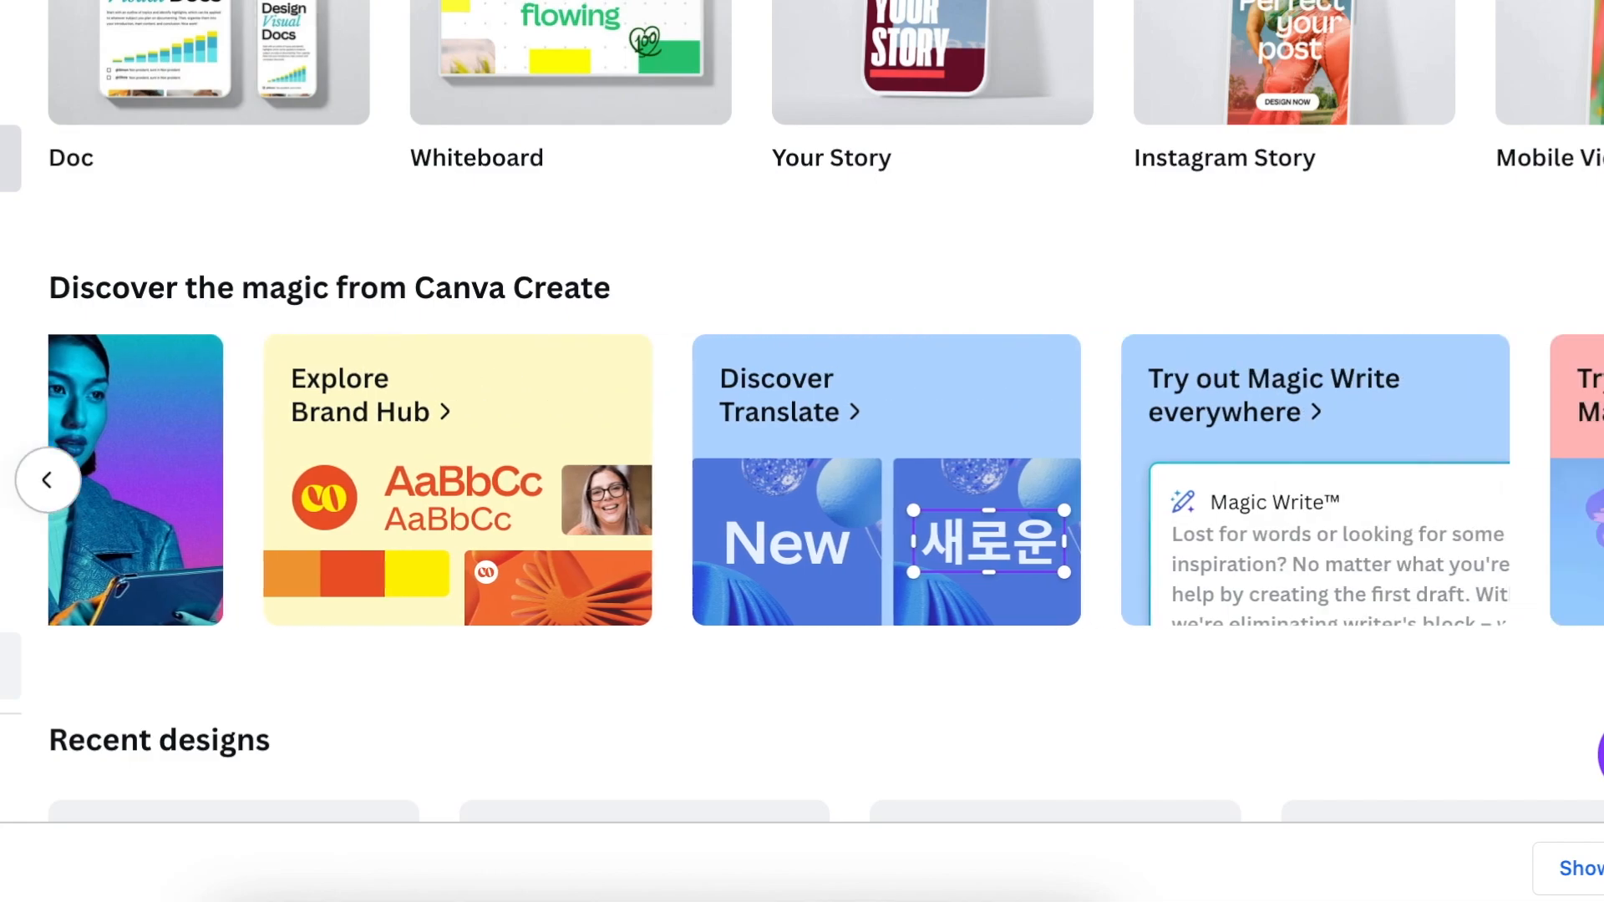
{"action": "scroll", "coordinate": [802, 481], "scroll_direction": "right", "scroll_amount": 5}
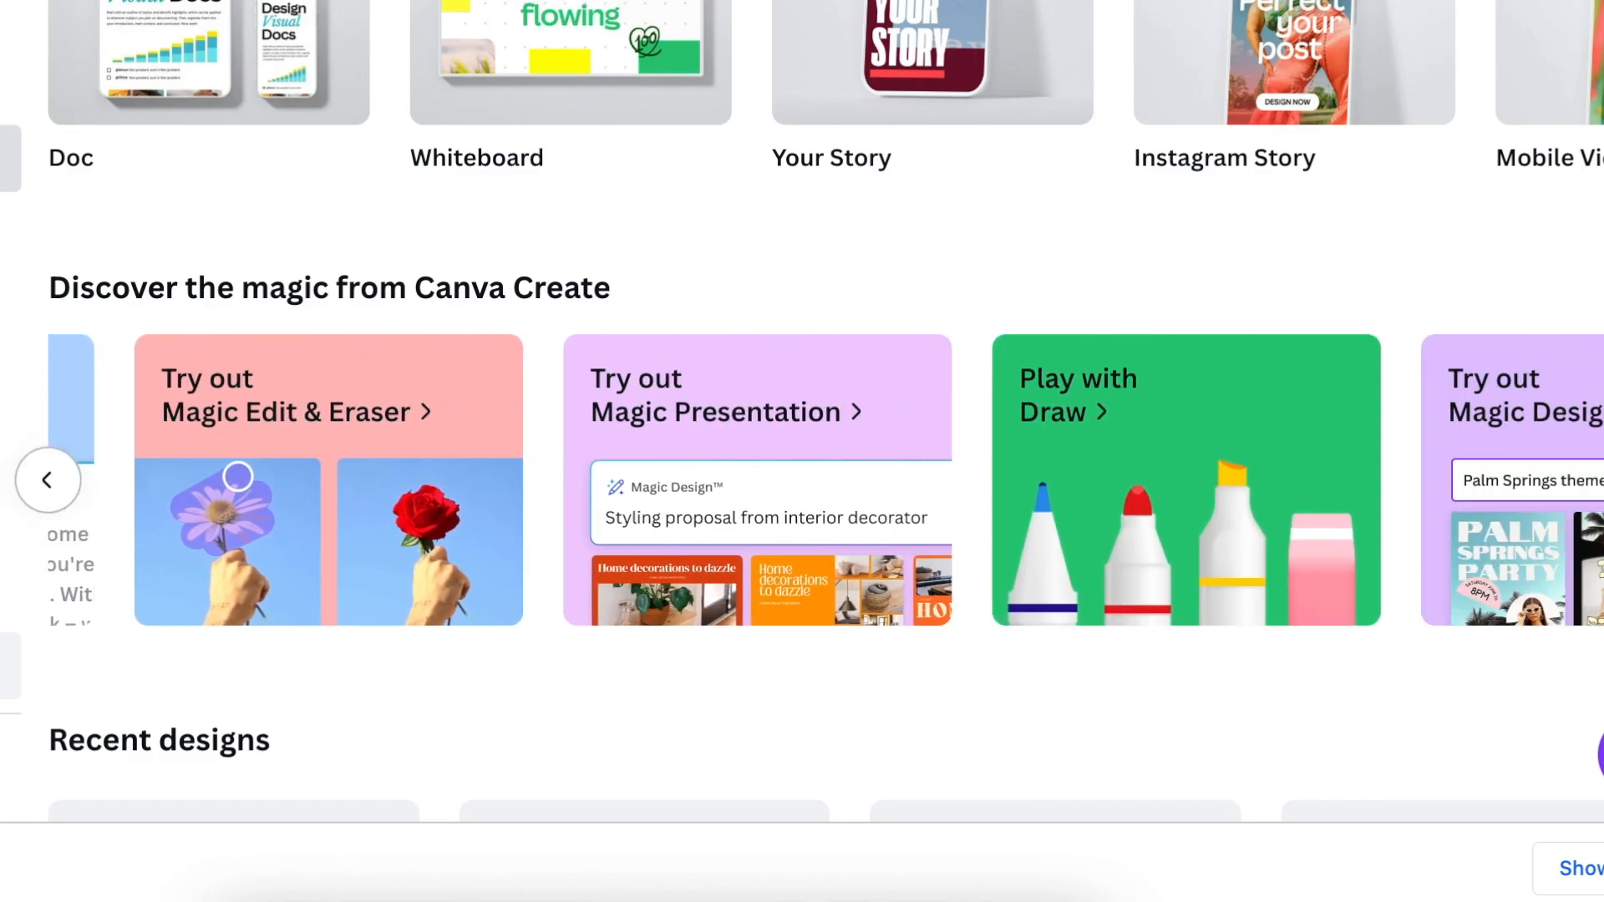
{"action": "scroll", "coordinate": [802, 480], "scroll_direction": "right", "scroll_amount": 2}
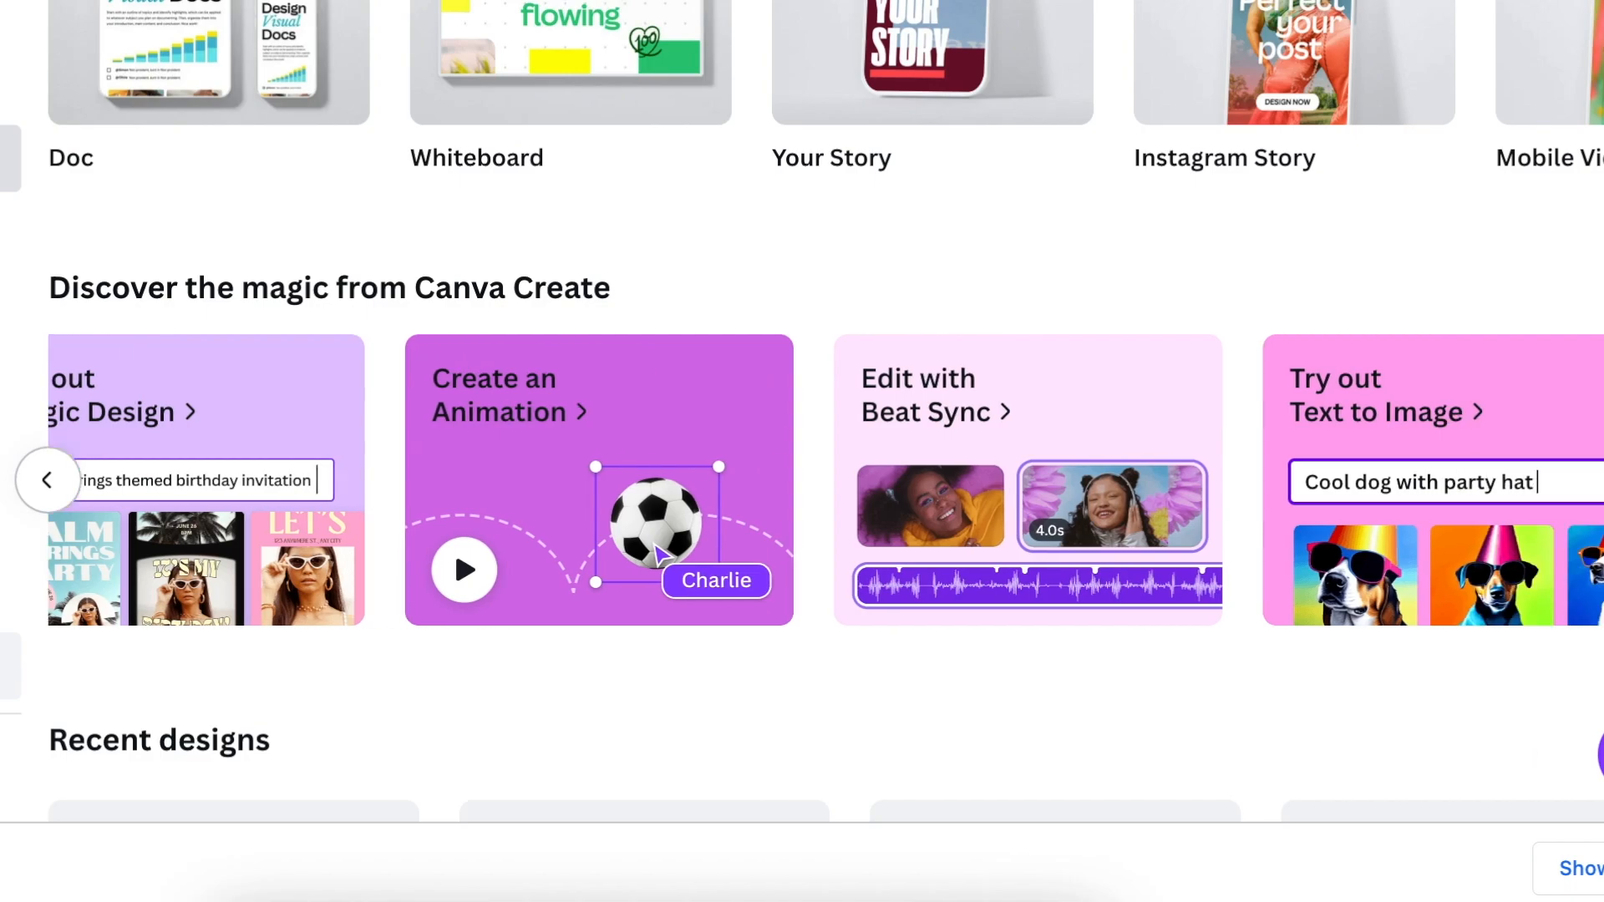